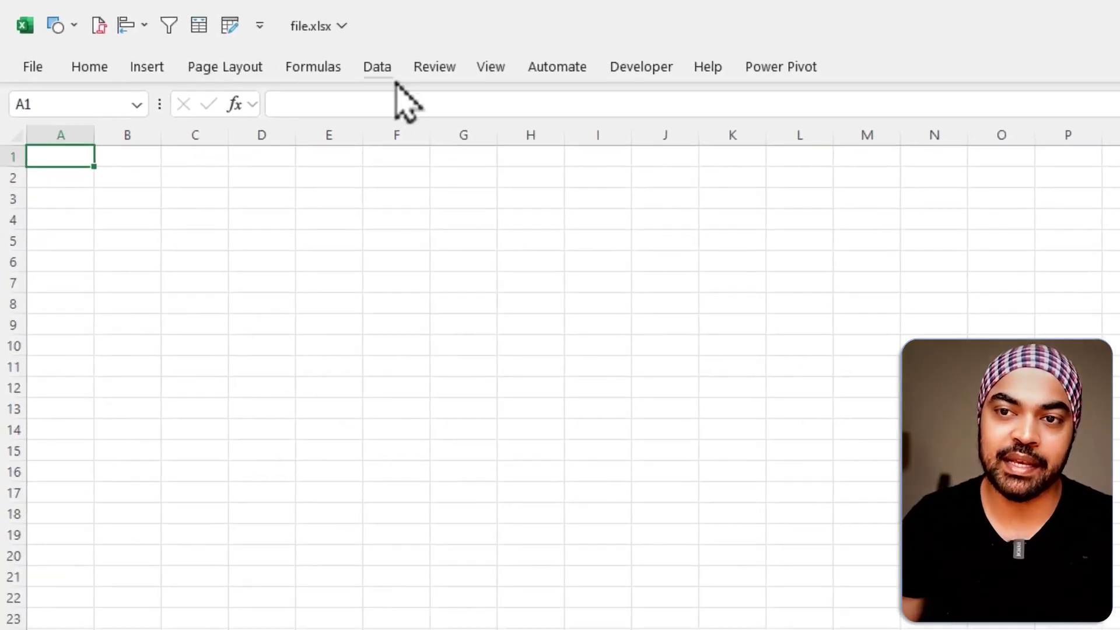
Import the files from the Desktop folder Rename Columns by Position\Data and open them for transformation in Power Query.
{"action": "left_click", "coordinate": [382, 73]}
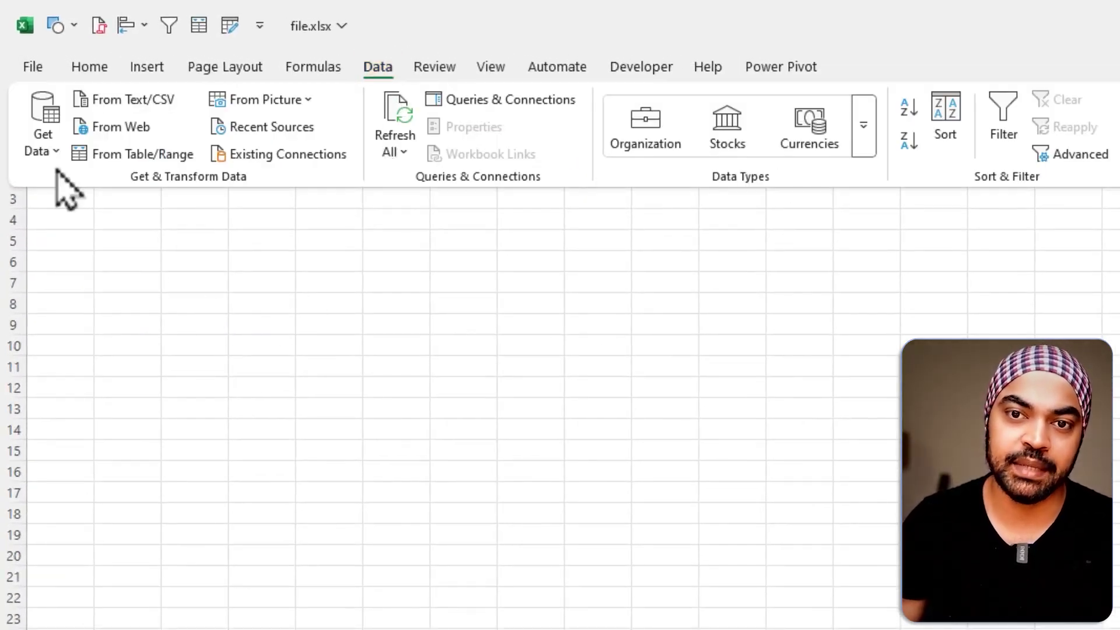
{"action": "left_click", "coordinate": [52, 151]}
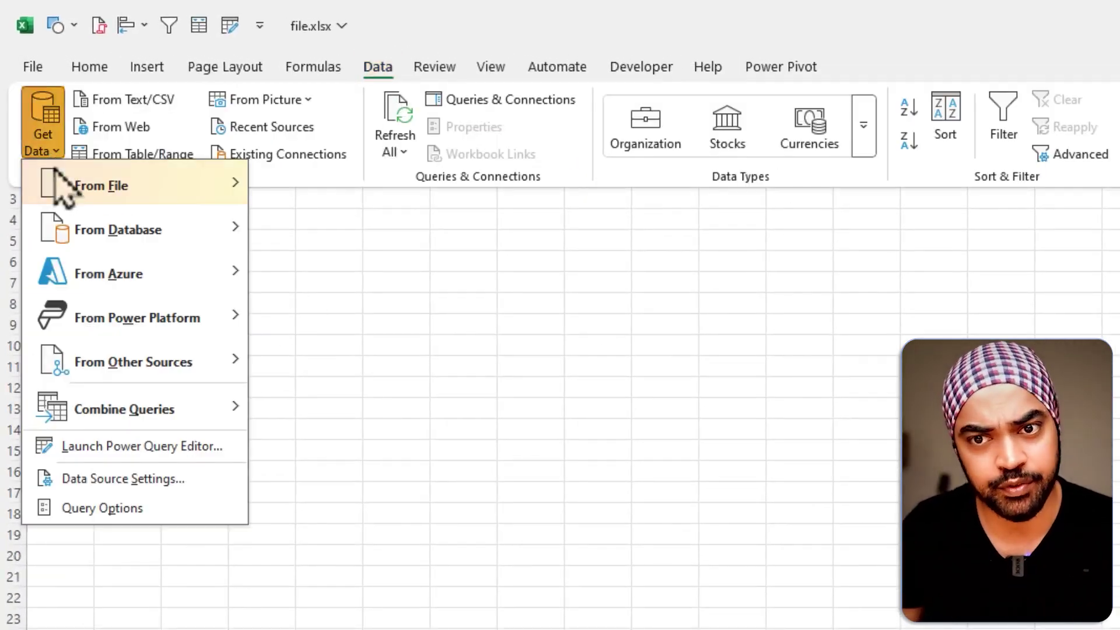
{"action": "mouse_move", "coordinate": [67, 193]}
{"action": "left_click", "coordinate": [335, 405]}
{"action": "left_click", "coordinate": [341, 93]}
{"action": "double_click", "coordinate": [344, 95]}
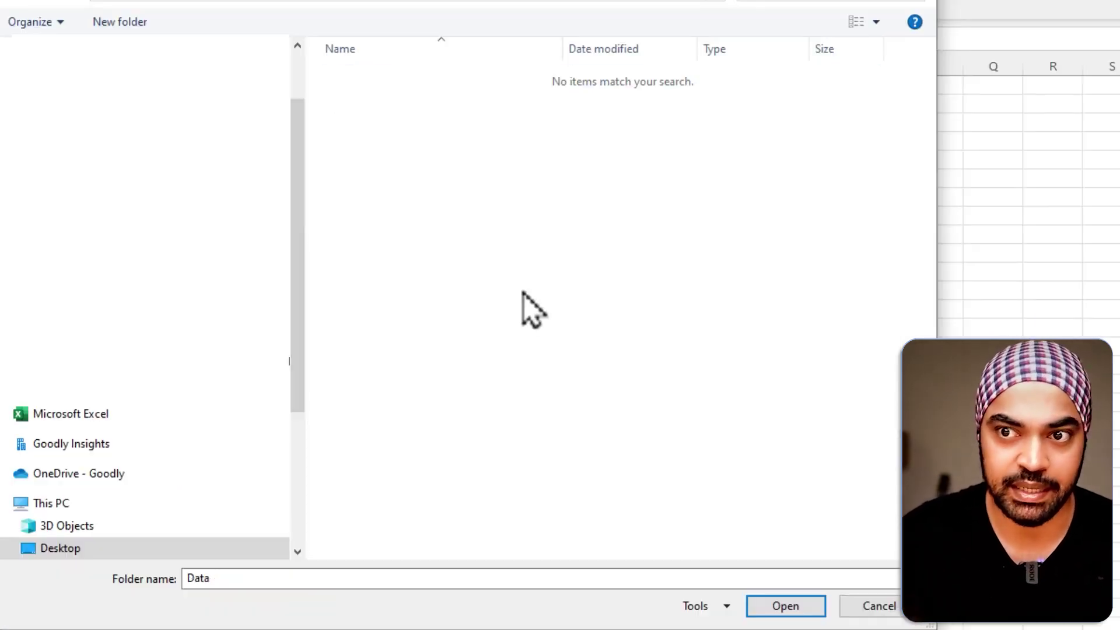
{"action": "left_click", "coordinate": [788, 608]}
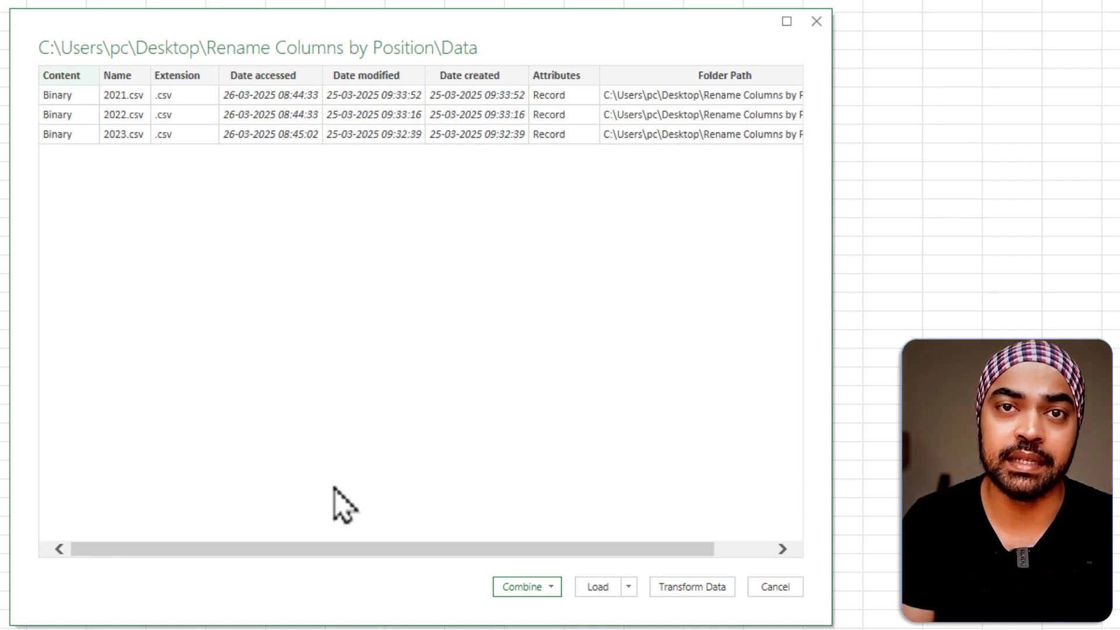
{"action": "left_click", "coordinate": [707, 593]}
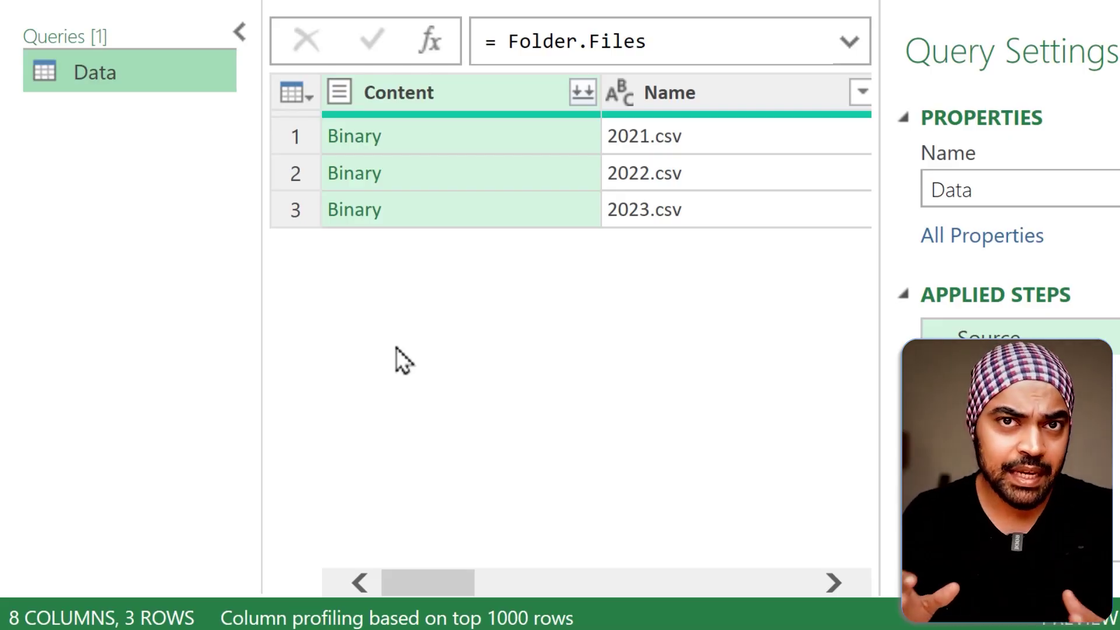
Preview the 2021.csv binary, and rename the Data query as RenamingLogic.
{"action": "left_click", "coordinate": [438, 143]}
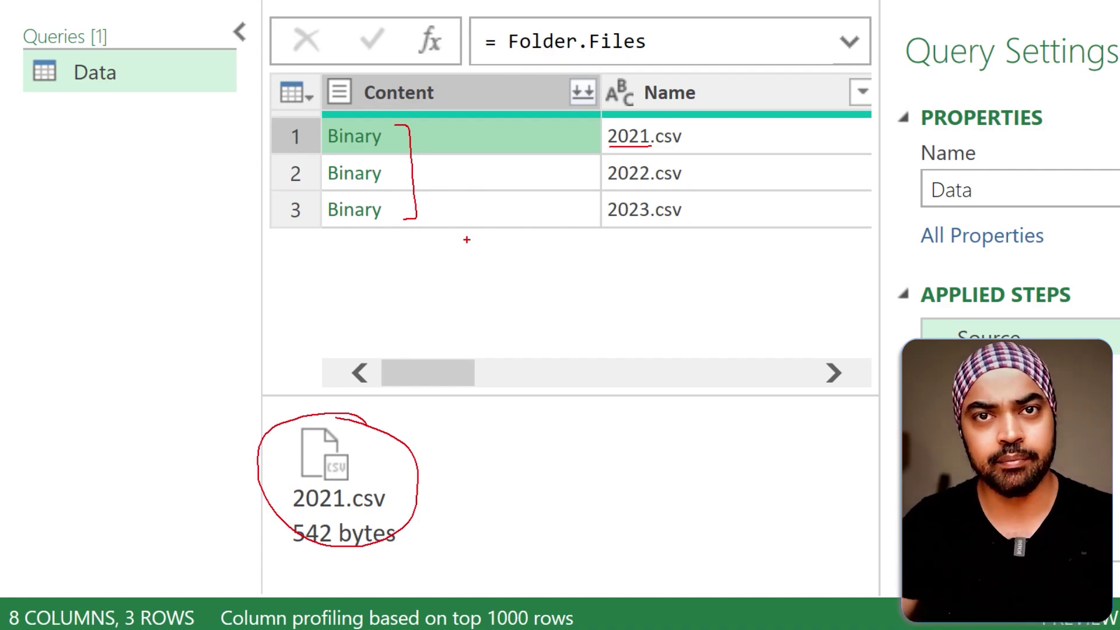
{"action": "key", "text": "Escape"}
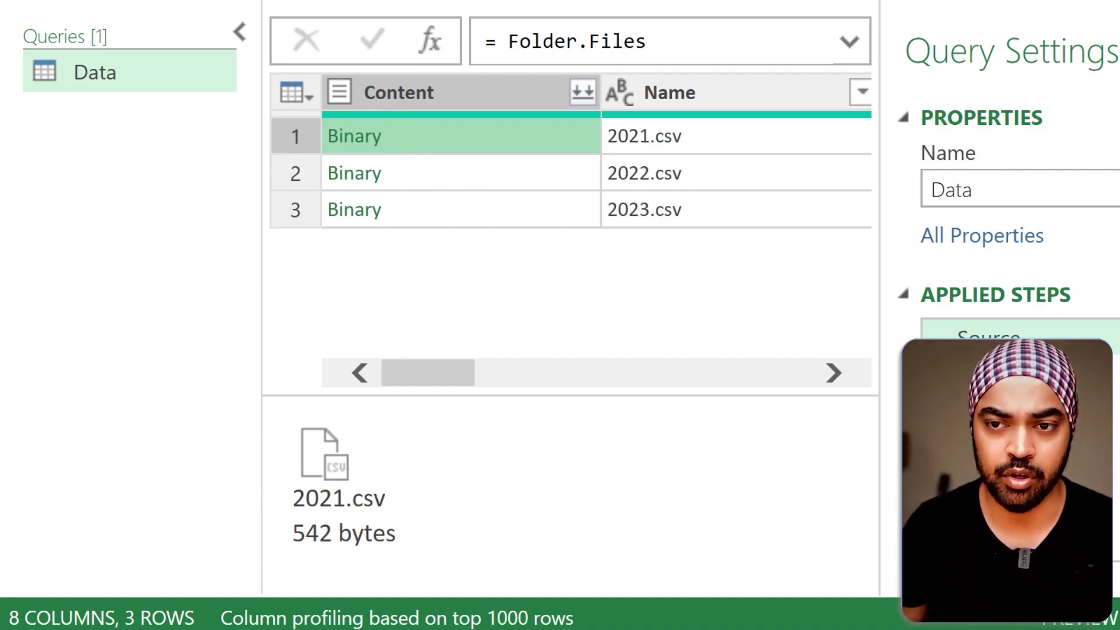
{"action": "left_click", "coordinate": [150, 78]}
{"action": "double_click", "coordinate": [160, 74]}
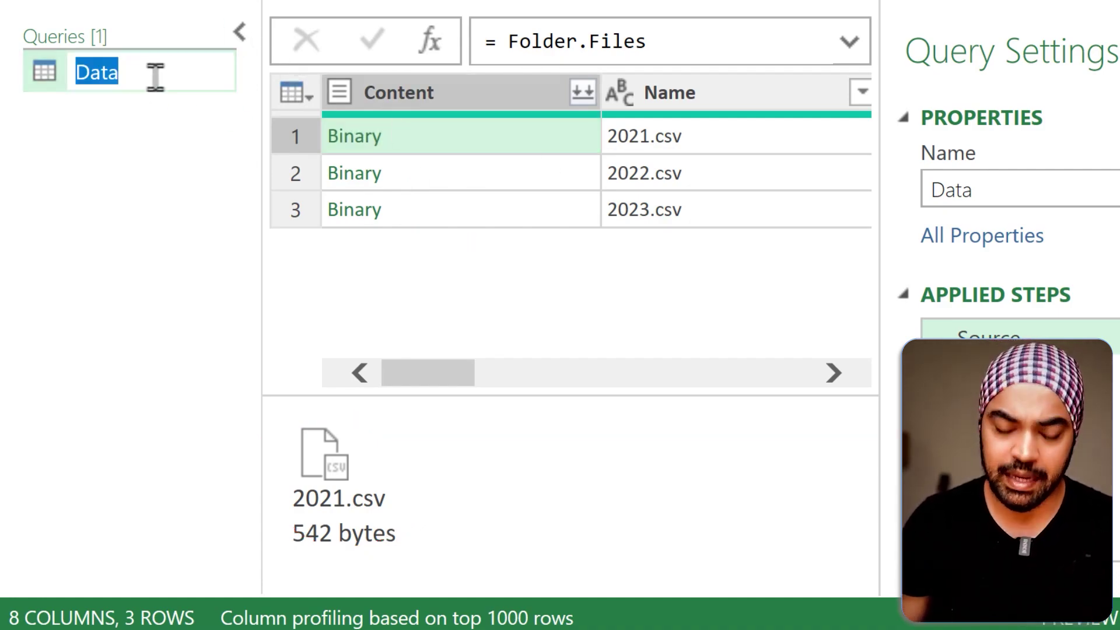
{"action": "type", "text": "RenamingLogic"}
{"action": "key", "text": "Return"}
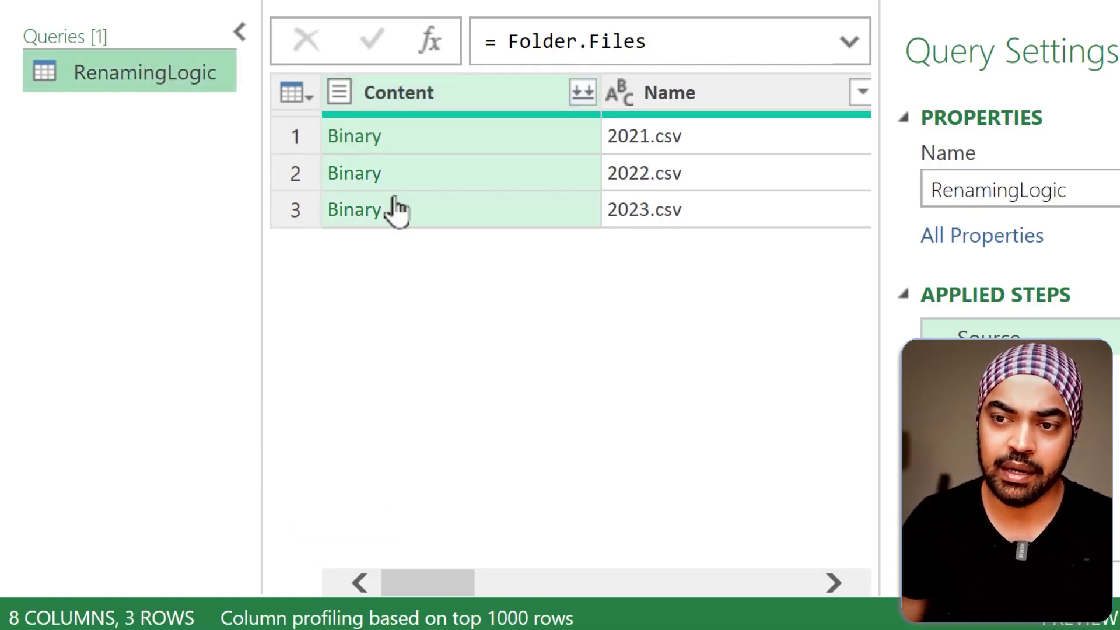
Open the 2021.csv binary as a table and collapse the list of queries.
{"action": "left_click", "coordinate": [361, 150]}
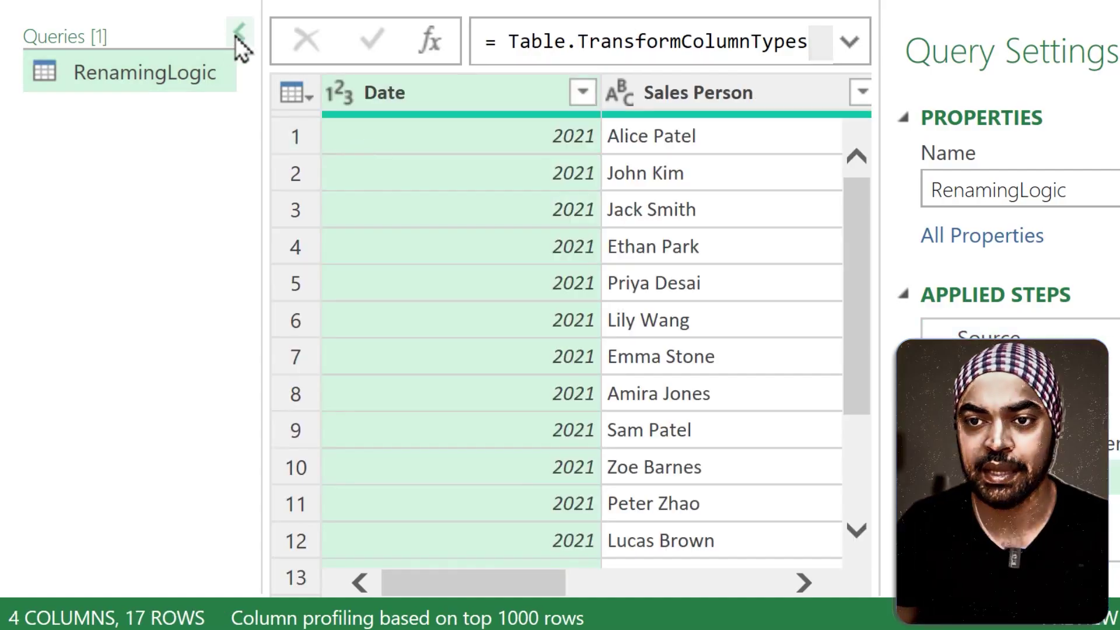
{"action": "left_click", "coordinate": [238, 34]}
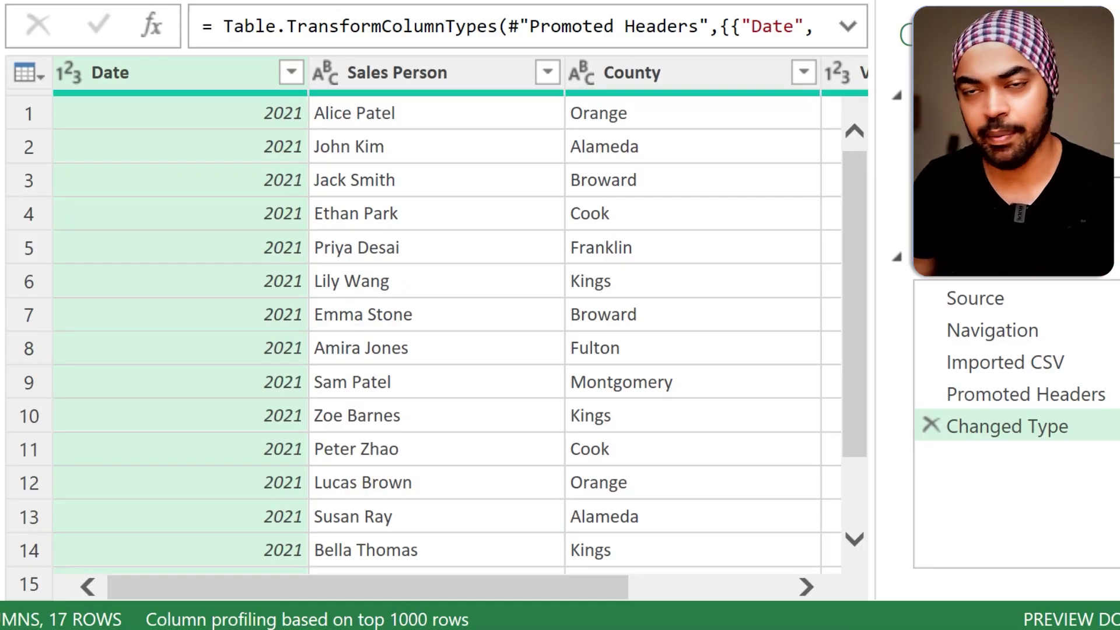
Examine the full formulas of the Source and Navigation steps to see how the 2021.csv file is picked from the folder.
{"action": "left_click", "coordinate": [998, 298]}
{"action": "left_click", "coordinate": [849, 28]}
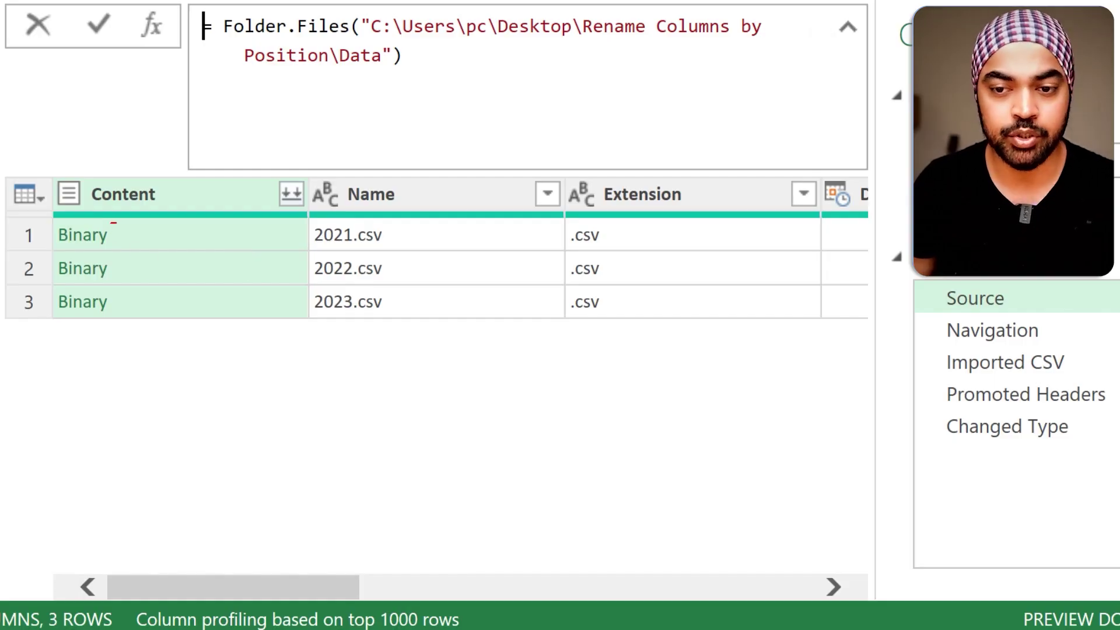
{"action": "key", "text": "Escape"}
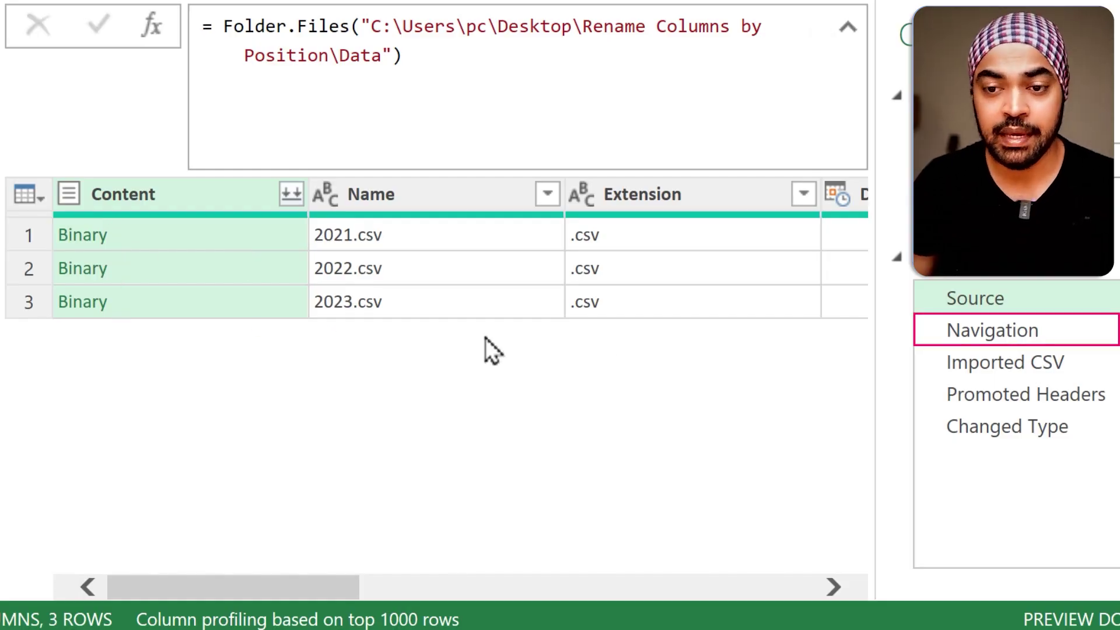
{"action": "left_click", "coordinate": [1003, 333]}
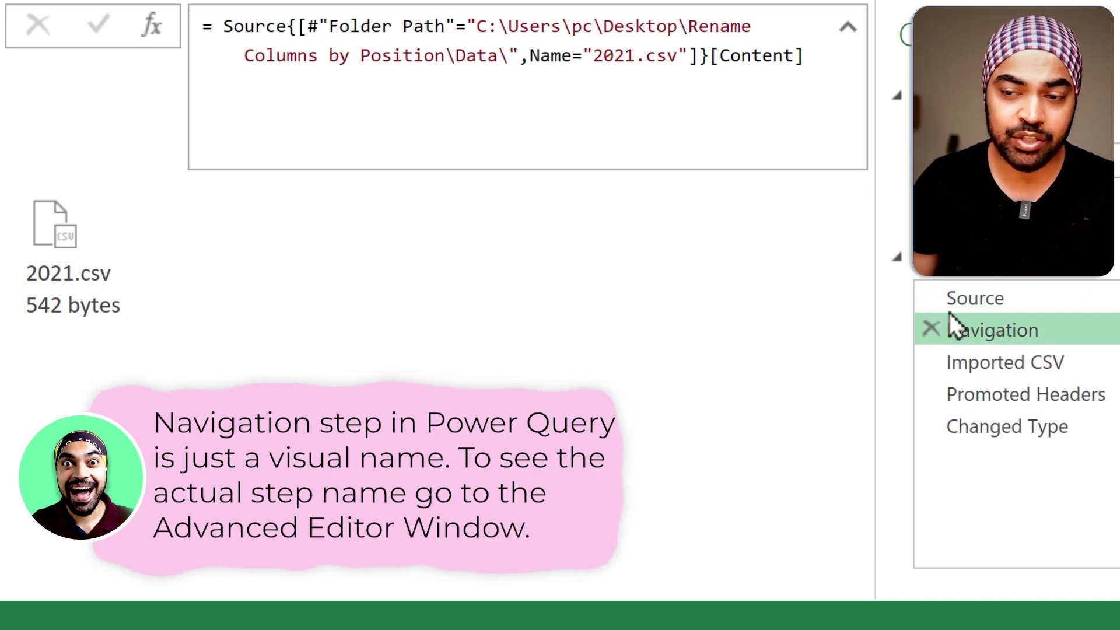
{"action": "left_click", "coordinate": [985, 301]}
{"action": "left_click_drag", "start_coordinate": [52, 219], "coordinate": [127, 253]}
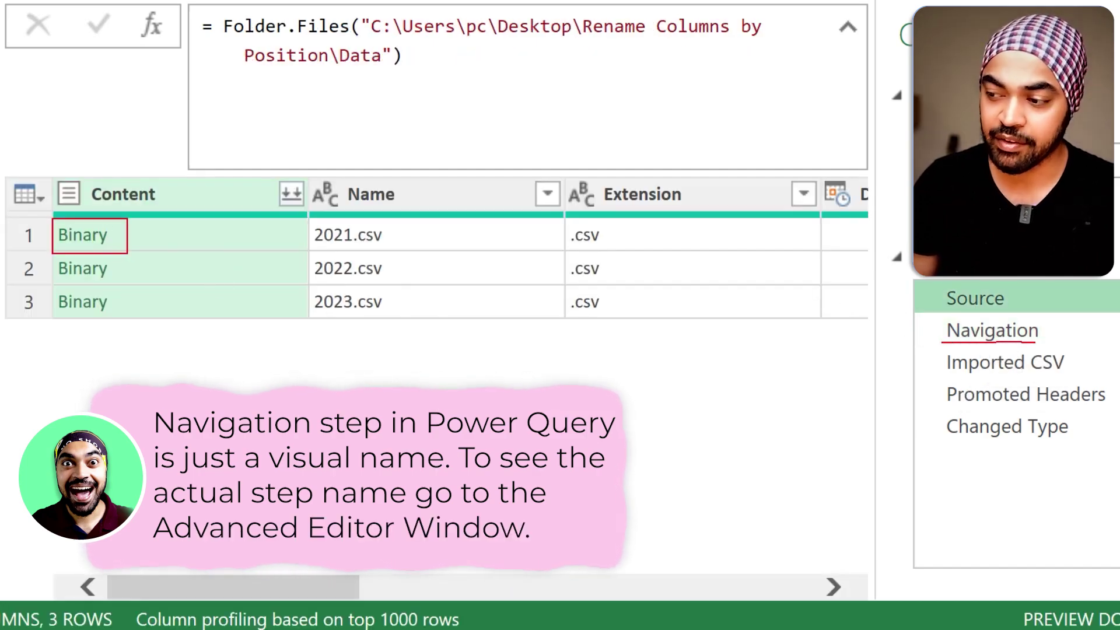
{"action": "left_click", "coordinate": [999, 330]}
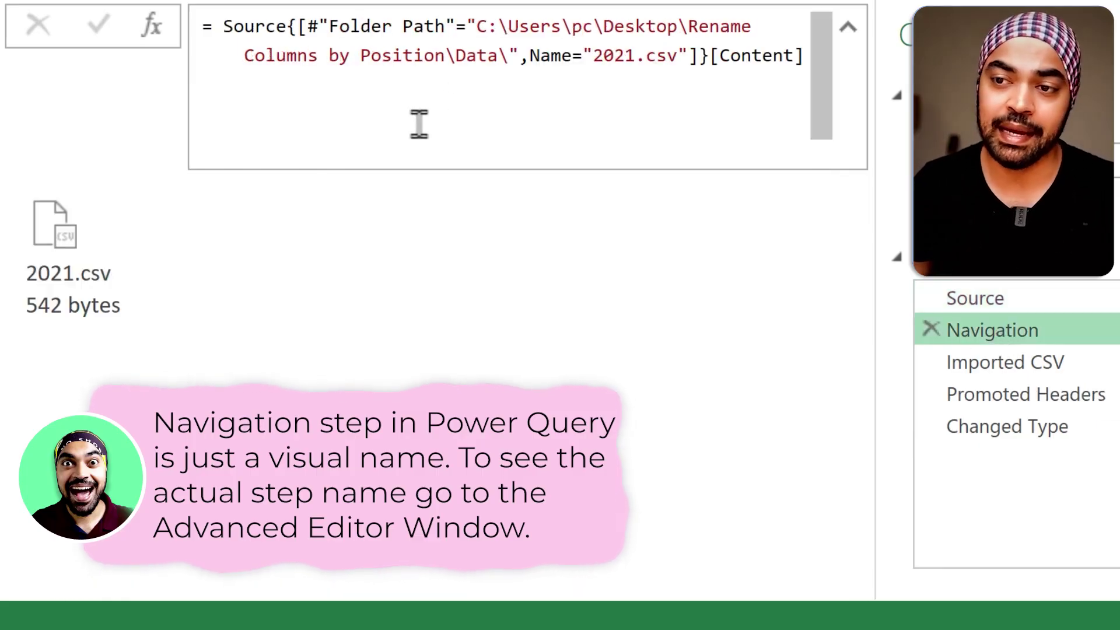
{"action": "left_click_drag", "start_coordinate": [487, 37], "coordinate": [613, 38]}
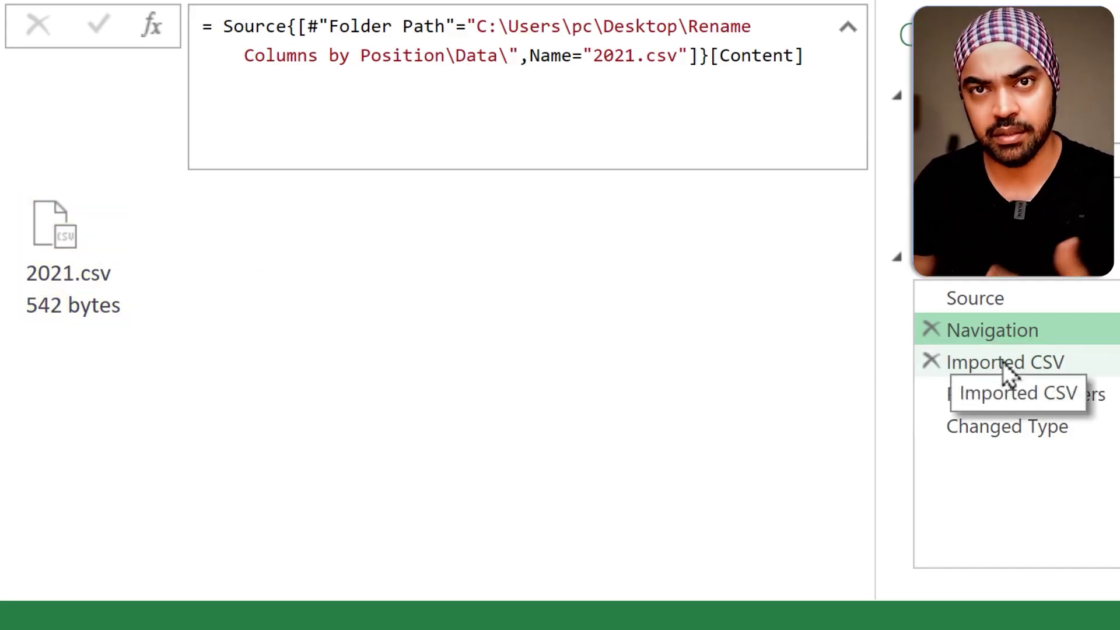
Review the Imported CSV, Promoted Headers and Changed Type steps, comparing them with the earlier Navigation and Source steps.
{"action": "left_click", "coordinate": [1019, 363]}
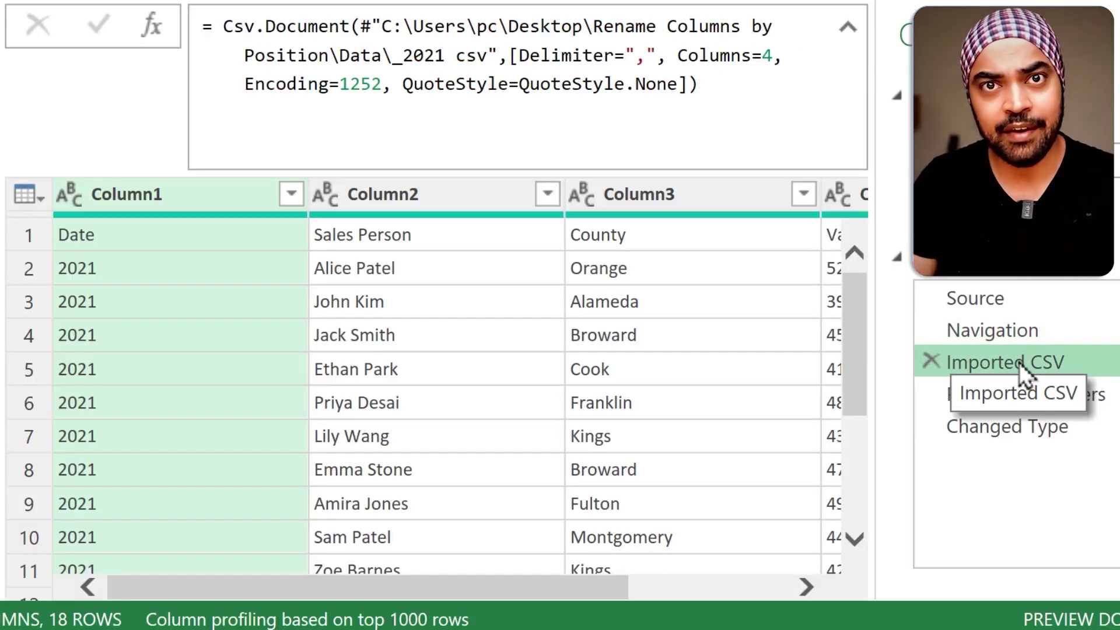
{"action": "left_click", "coordinate": [1014, 330]}
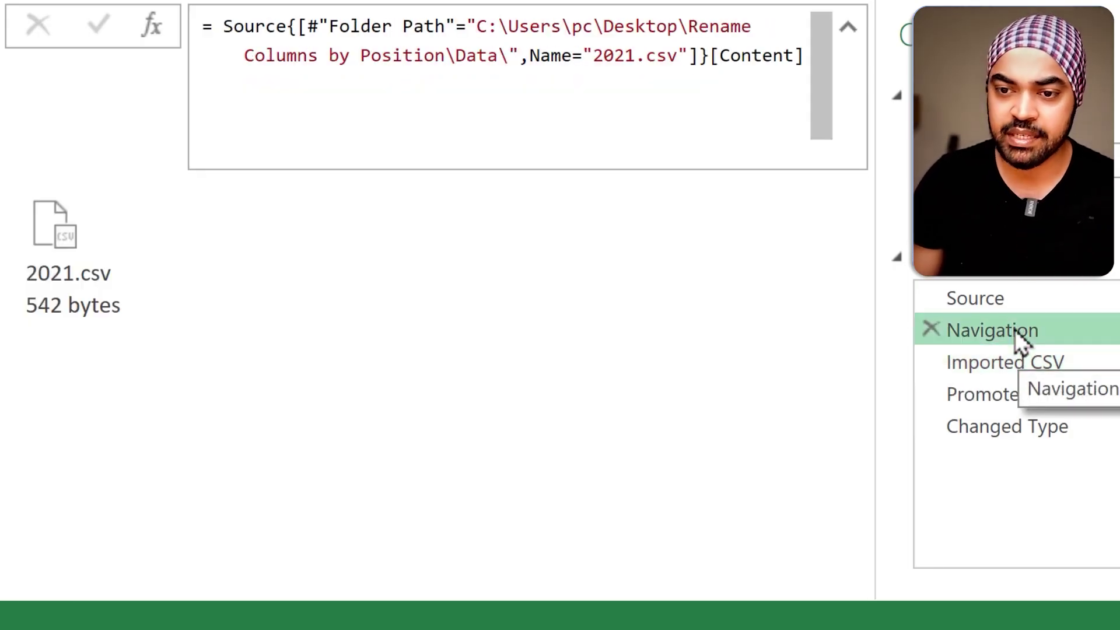
{"action": "left_click", "coordinate": [1013, 299]}
{"action": "left_click", "coordinate": [138, 243]}
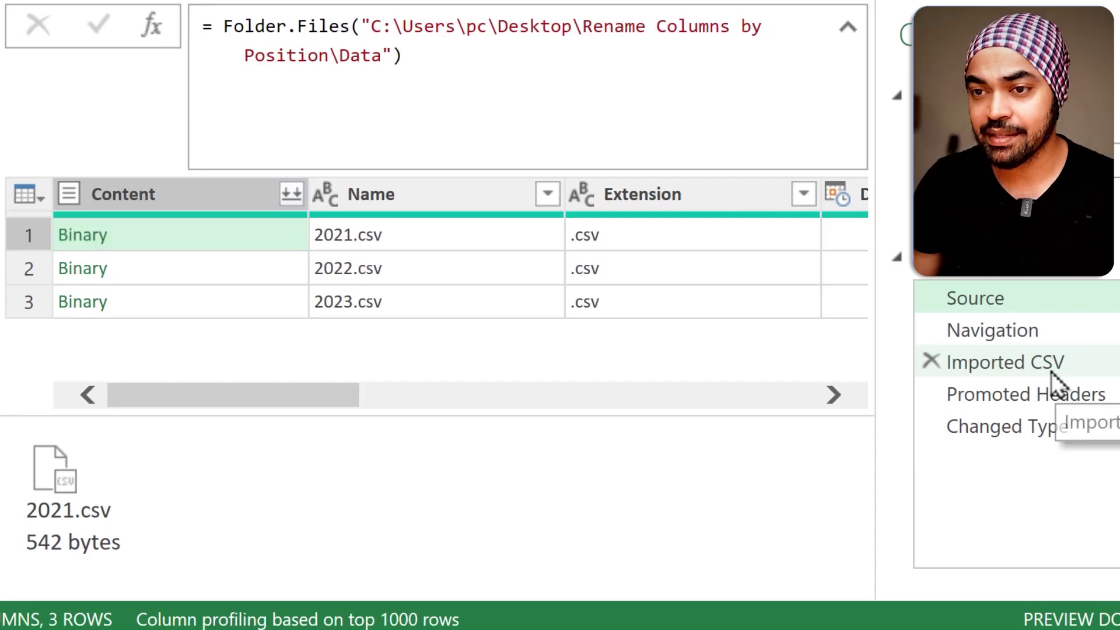
{"action": "left_click", "coordinate": [1052, 372]}
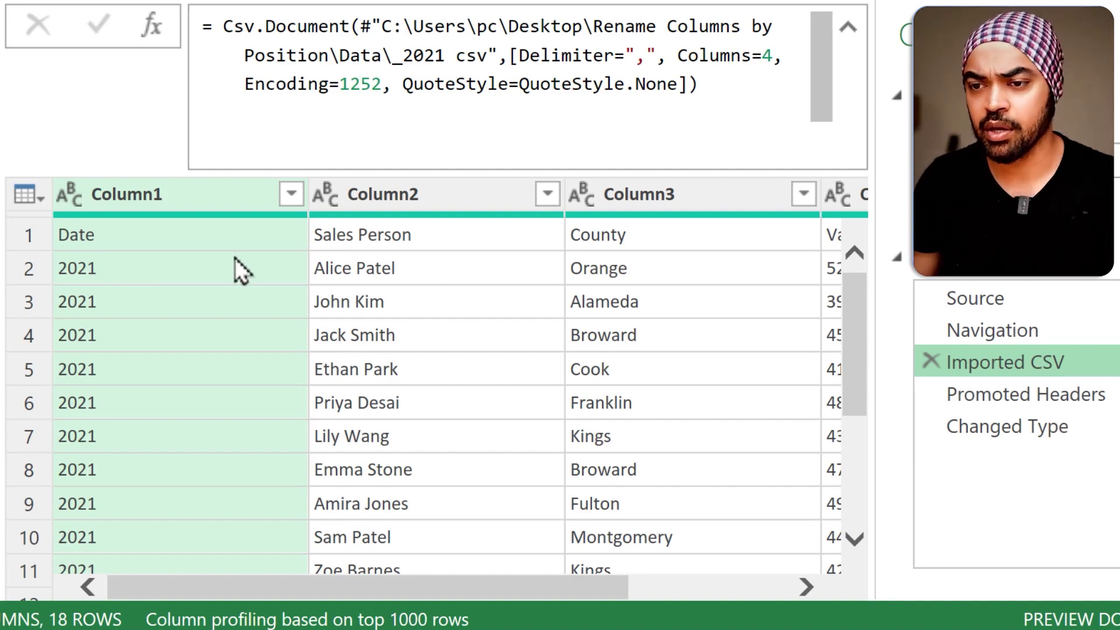
{"action": "mouse_move", "coordinate": [9, 219]}
{"action": "left_mouse_down"}
{"action": "mouse_move", "coordinate": [524, 253]}
{"action": "mouse_move", "coordinate": [495, 205]}
{"action": "left_mouse_up"}
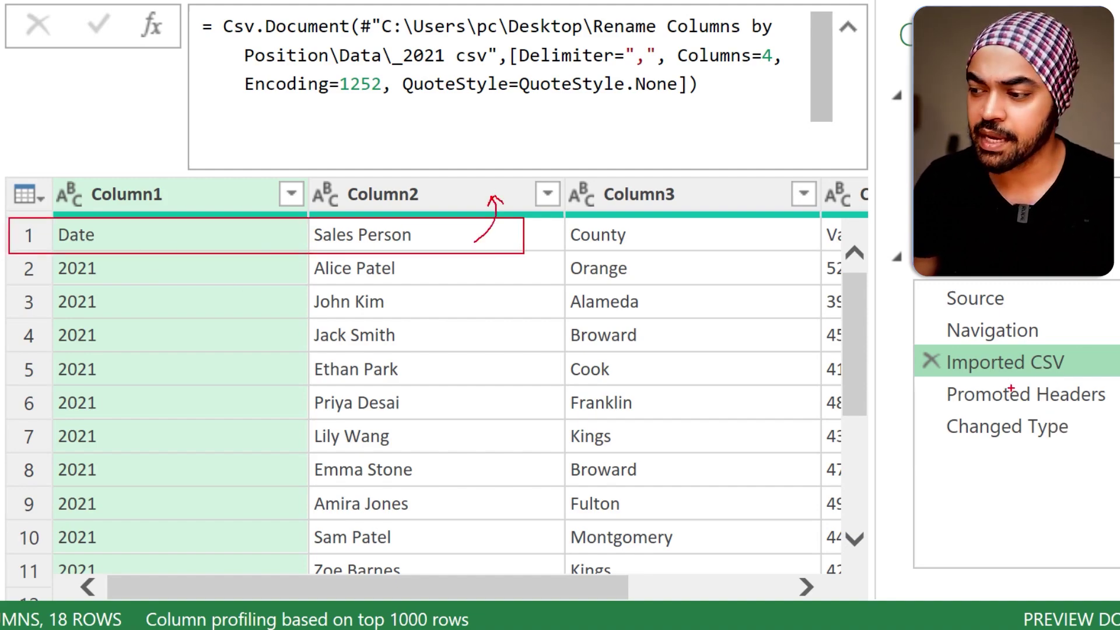
{"action": "left_click", "coordinate": [957, 399]}
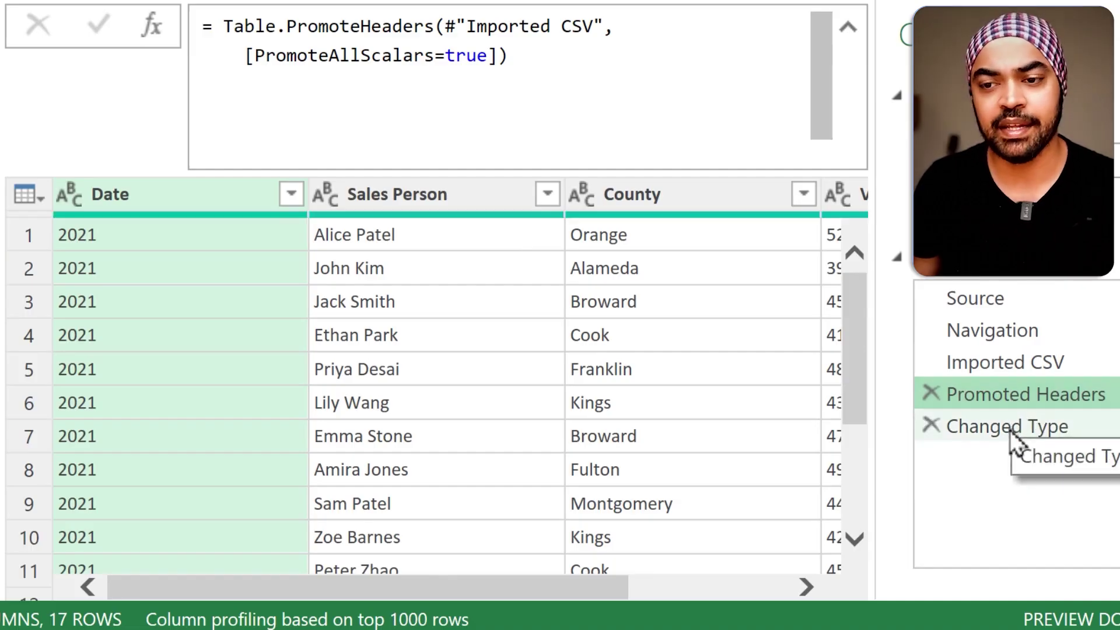
{"action": "left_click", "coordinate": [1010, 430]}
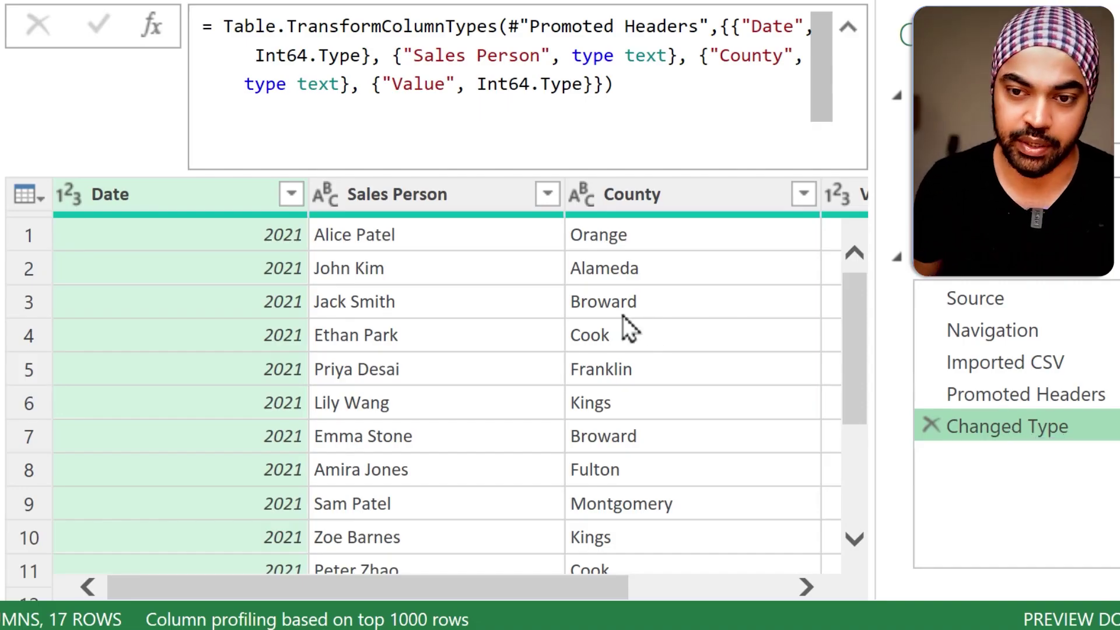
Rename the Date column to Year and the County column to Place.
{"action": "double_click", "coordinate": [153, 202]}
{"action": "type", "text": "Y"}
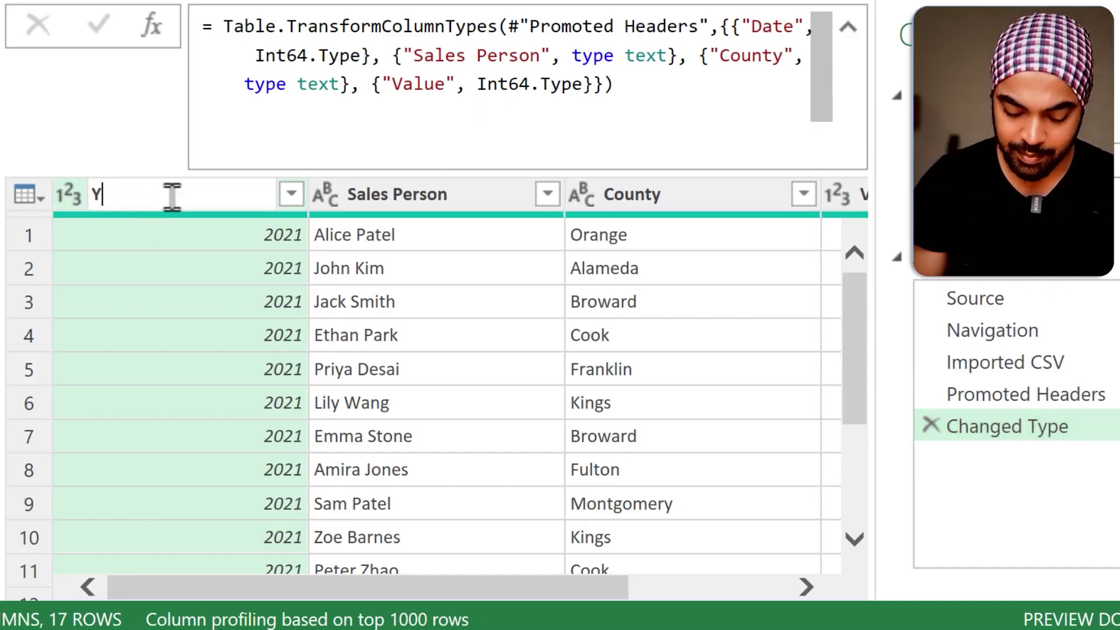
{"action": "type", "text": "ear"}
{"action": "key", "text": "Return"}
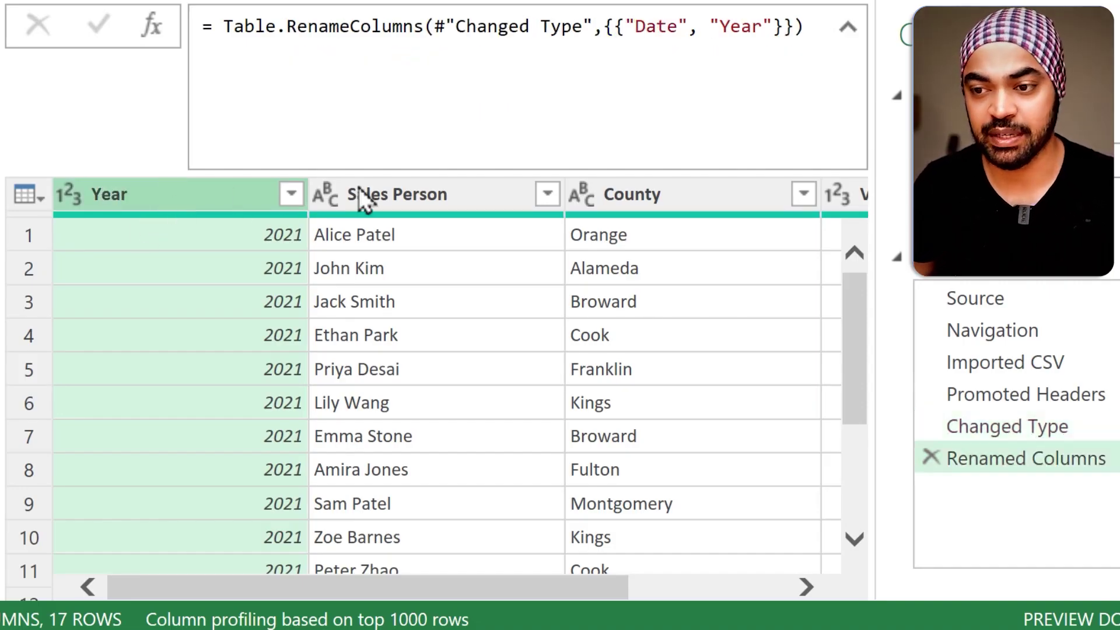
{"action": "double_click", "coordinate": [689, 199]}
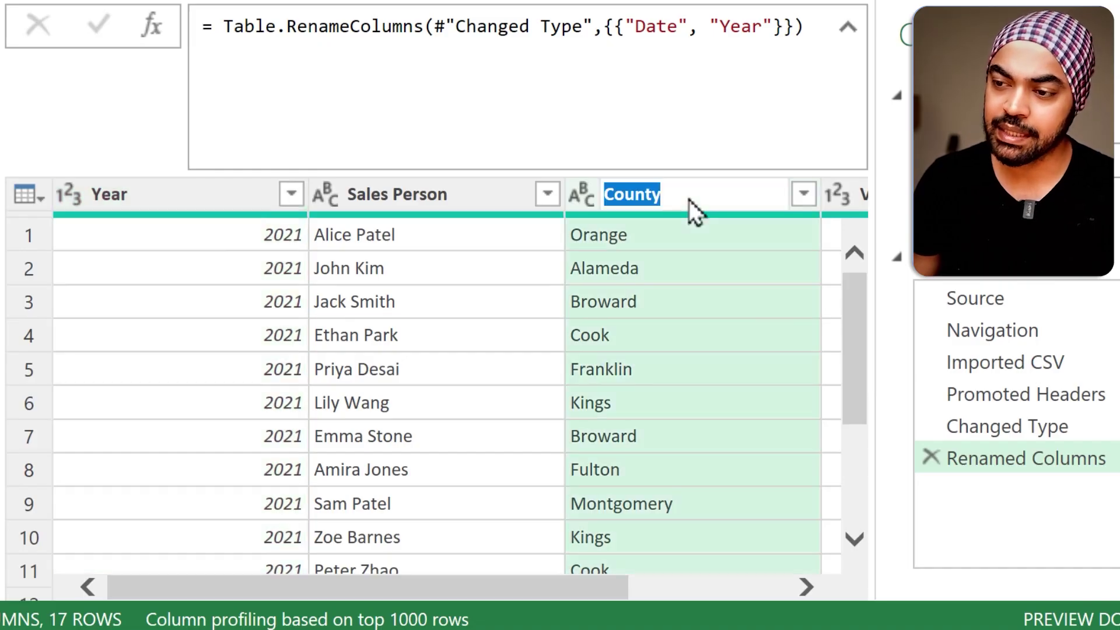
{"action": "type", "text": "Place"}
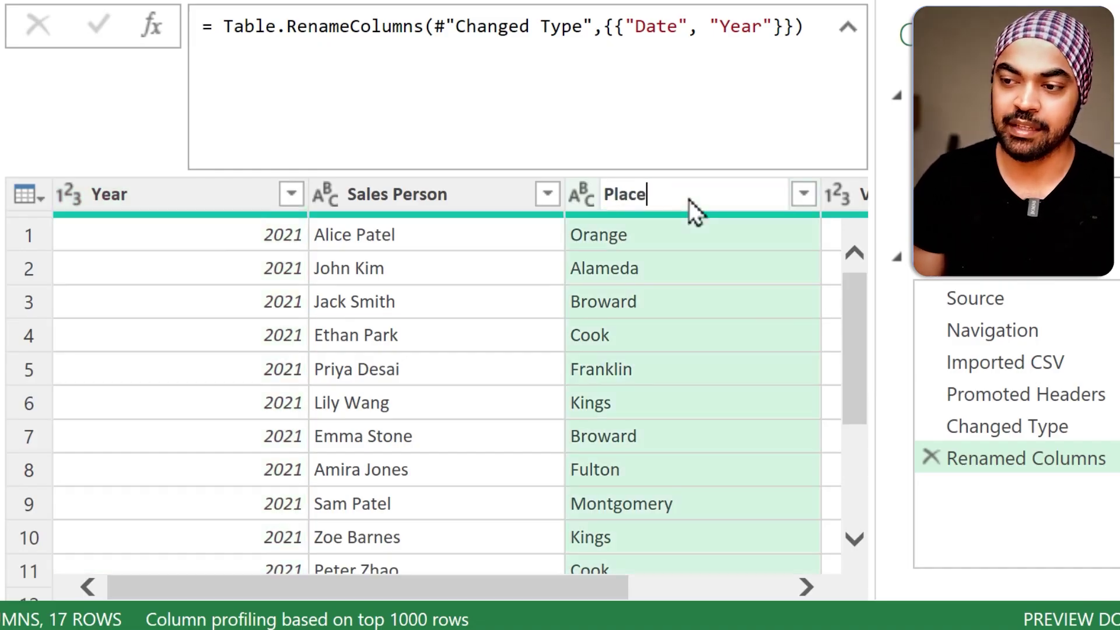
{"action": "key", "text": "Return"}
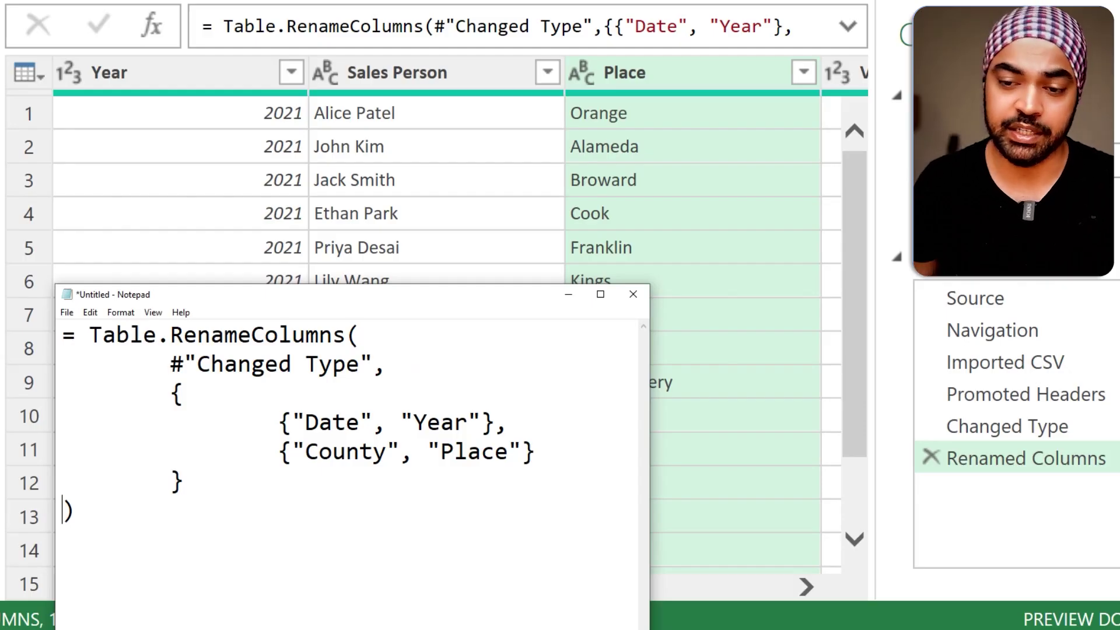
Examine the nested lists of old and new column names in the Table.RenameColumns formula laid out in Notepad.
{"action": "key", "text": "ctrl+2"}
{"action": "left_click_drag", "start_coordinate": [196, 474], "coordinate": [201, 517]}
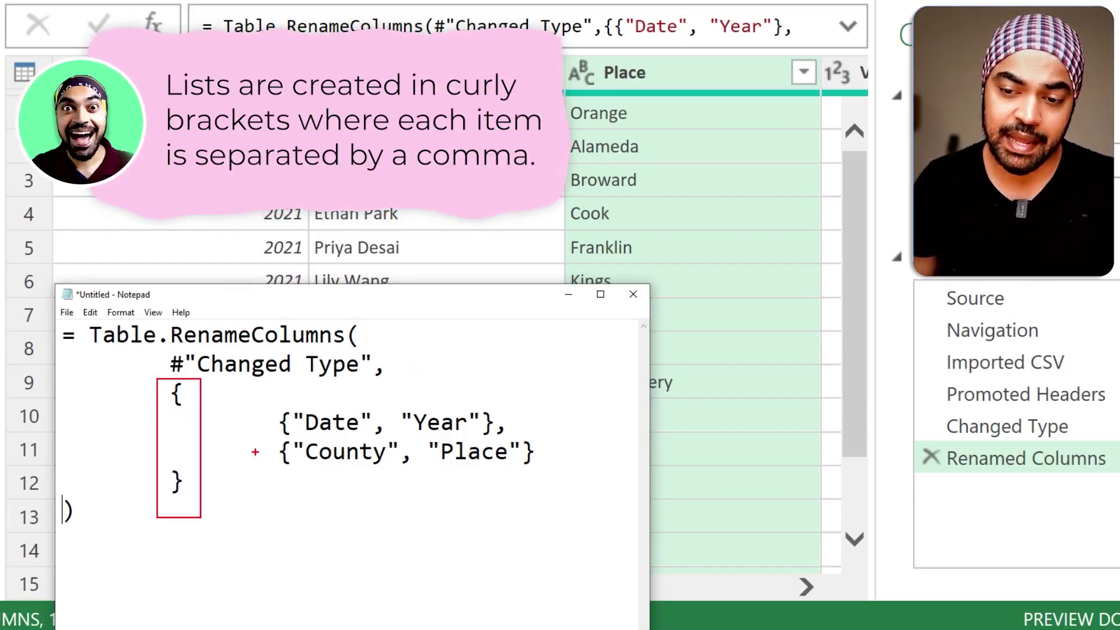
{"action": "mouse_move", "coordinate": [244, 422]}
{"action": "left_mouse_down"}
{"action": "mouse_move", "coordinate": [270, 424]}
{"action": "mouse_move", "coordinate": [275, 452]}
{"action": "left_mouse_up"}
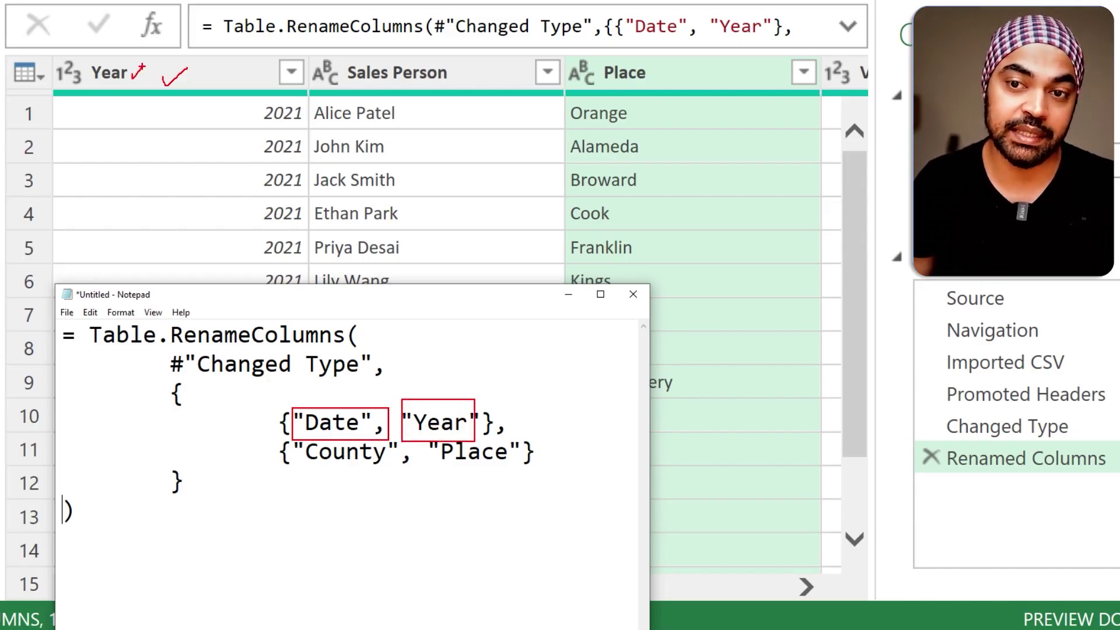
{"action": "key", "text": "Escape"}
{"action": "key", "text": "ctrl+2"}
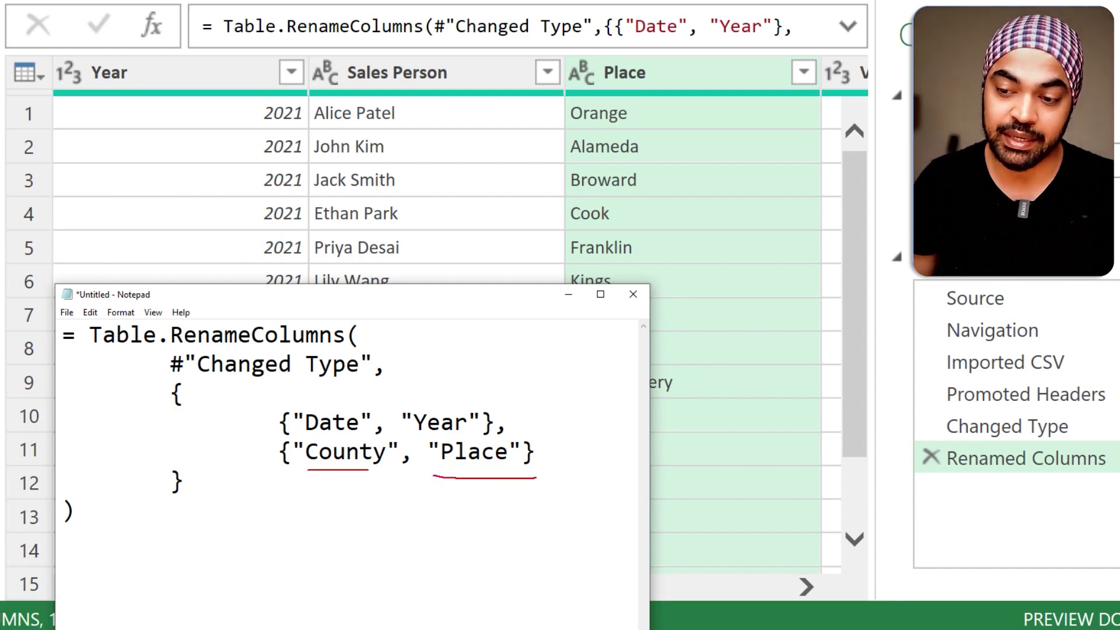
{"action": "key", "text": "Escape"}
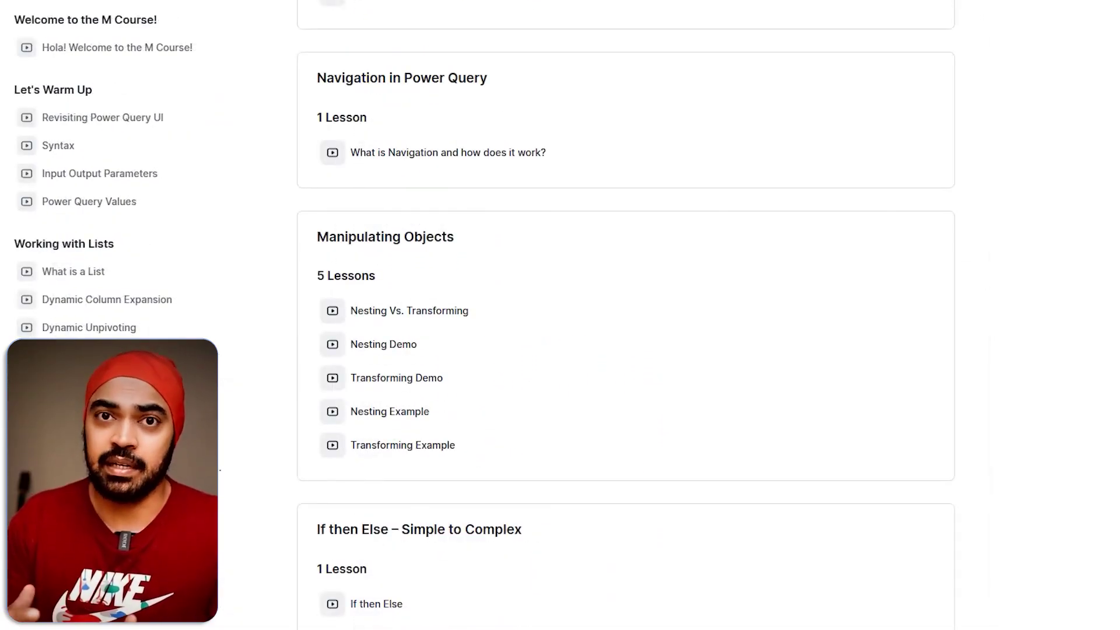
{"action": "scroll", "coordinate": [433, 560], "scroll_direction": "down", "scroll_amount": 10}
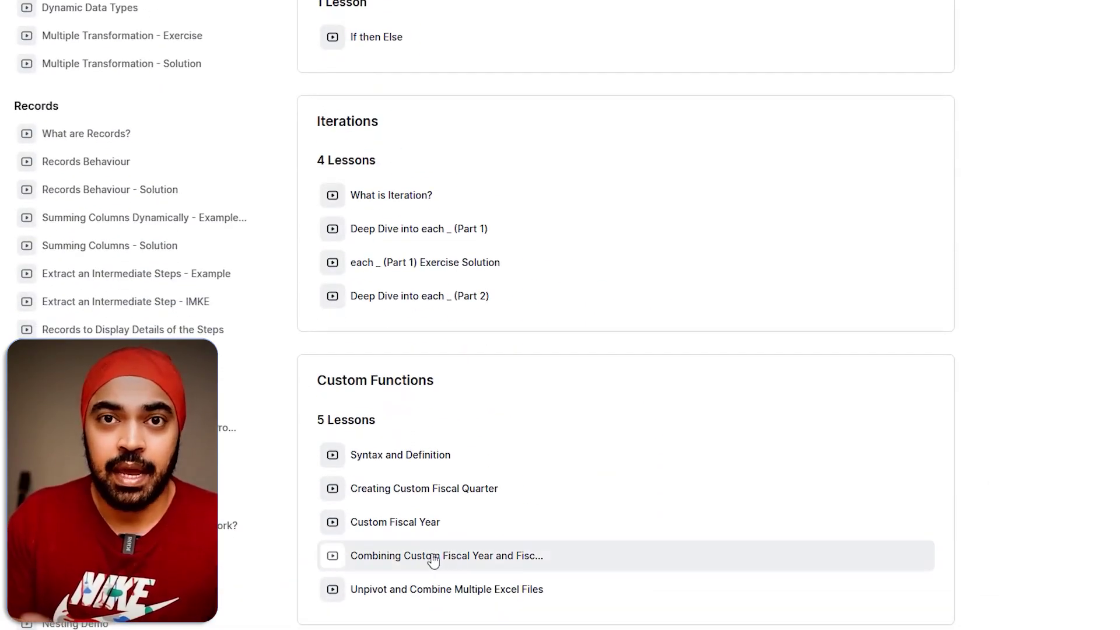
{"action": "left_click", "coordinate": [411, 557]}
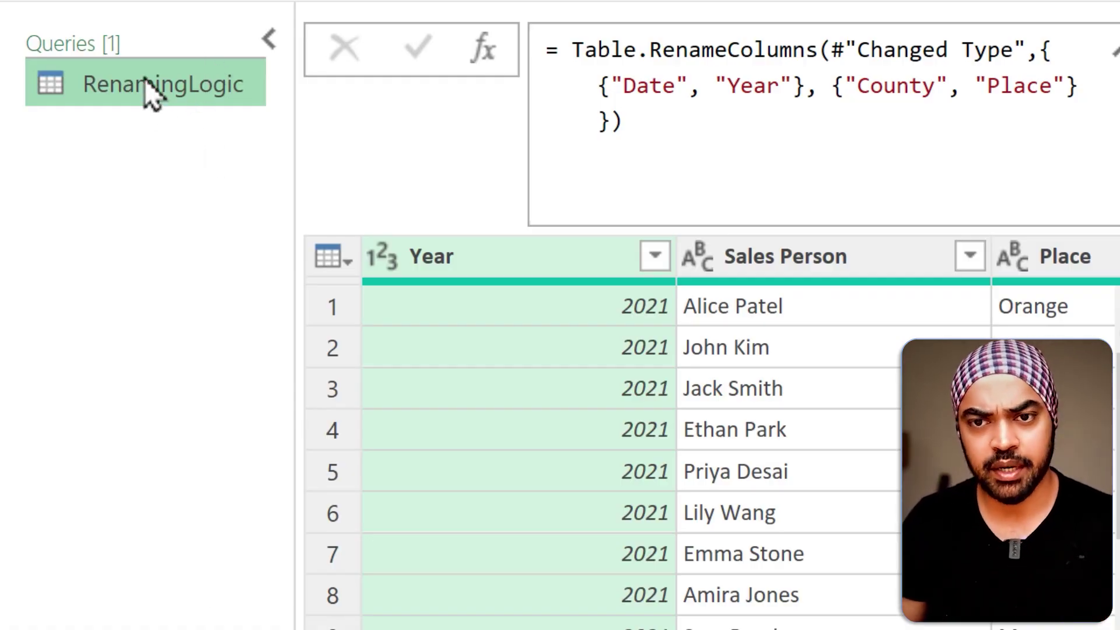
Duplicate the RenamingLogic query and name the copy Data.
{"action": "right_click", "coordinate": [148, 94]}
{"action": "left_click", "coordinate": [141, 134]}
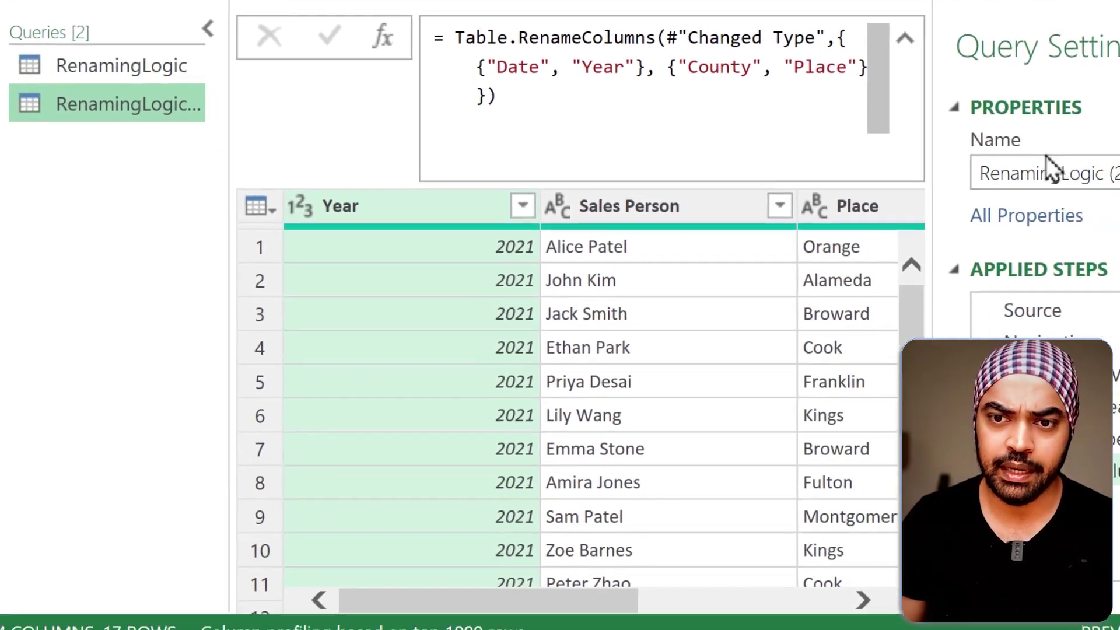
{"action": "triple_click", "coordinate": [1050, 167]}
{"action": "type", "text": "Data"}
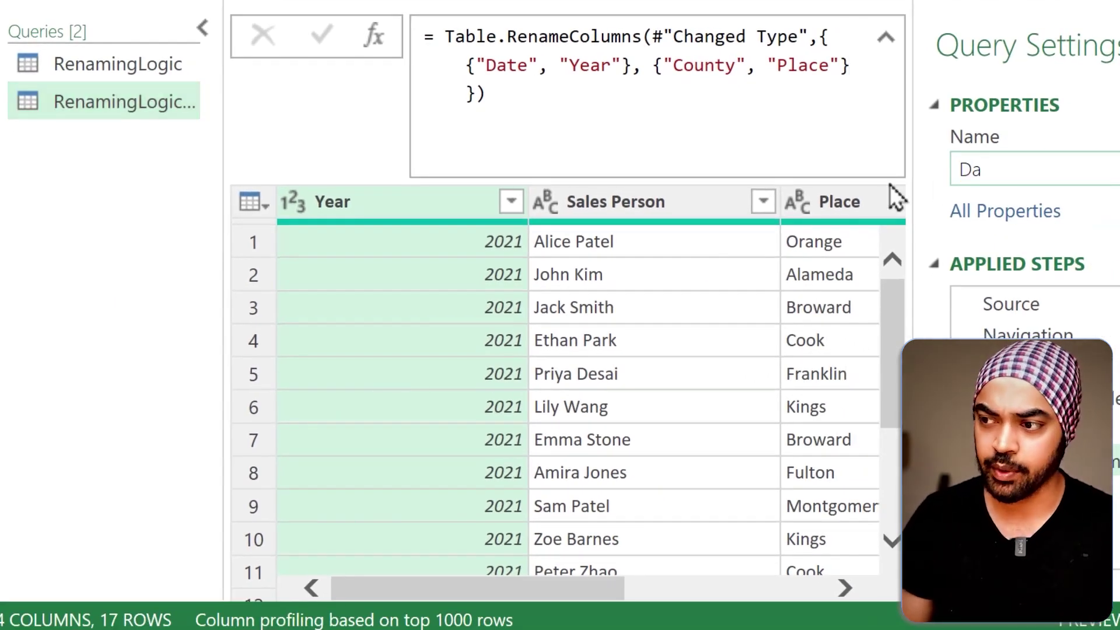
{"action": "key", "text": "Return"}
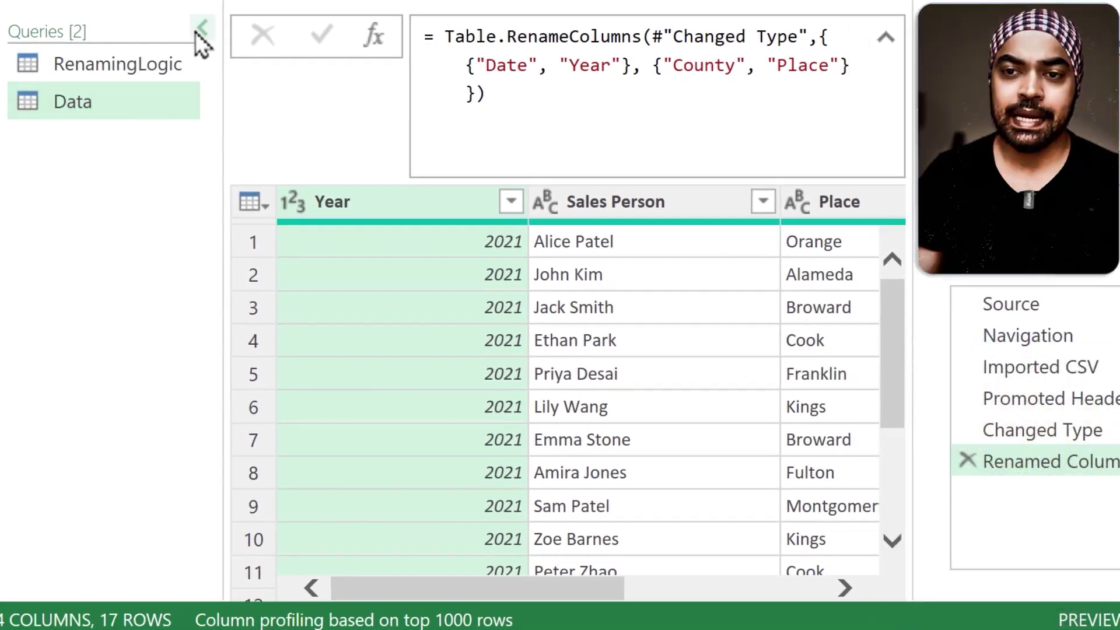
Delete every applied step after Source from the Data query.
{"action": "left_click", "coordinate": [202, 27]}
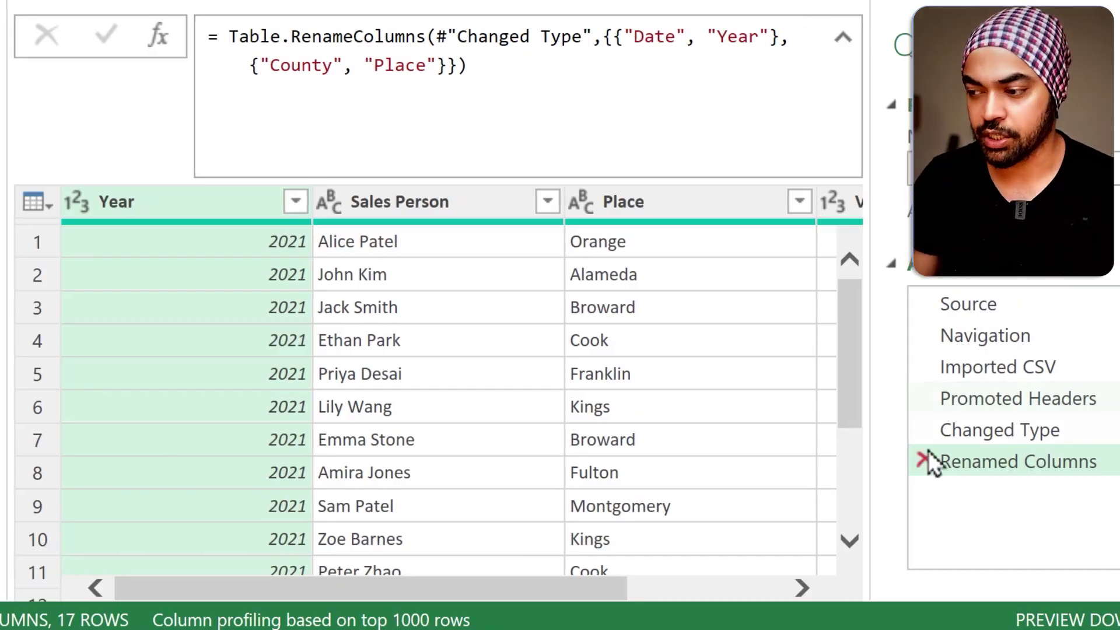
{"action": "left_click", "coordinate": [926, 434]}
{"action": "left_click", "coordinate": [925, 404]}
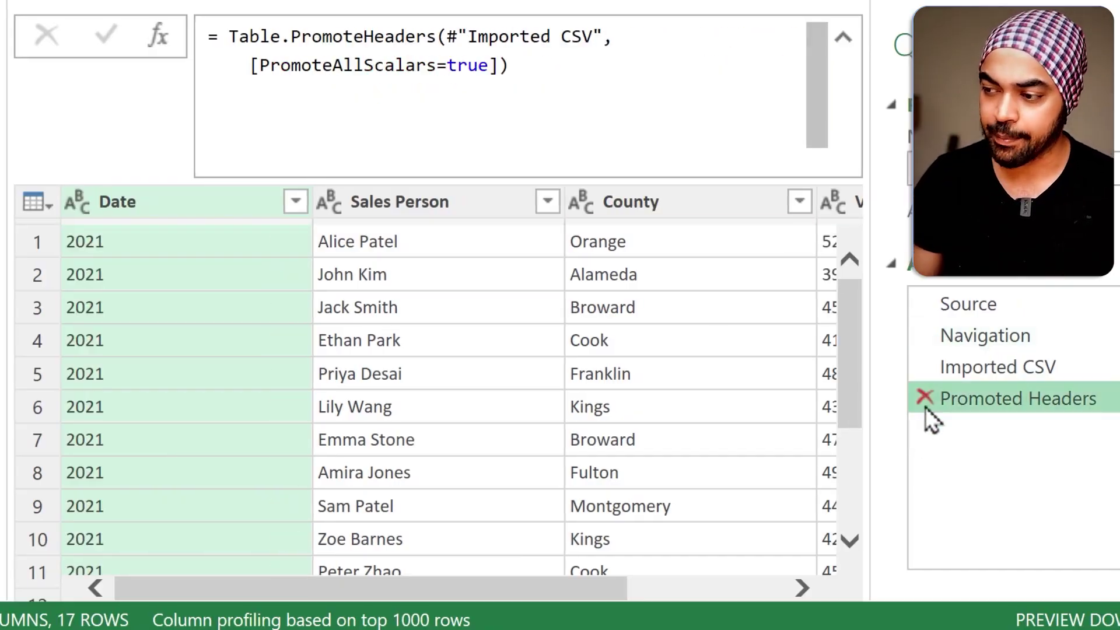
{"action": "left_click", "coordinate": [926, 371]}
{"action": "left_click", "coordinate": [929, 341]}
{"action": "left_click", "coordinate": [968, 308]}
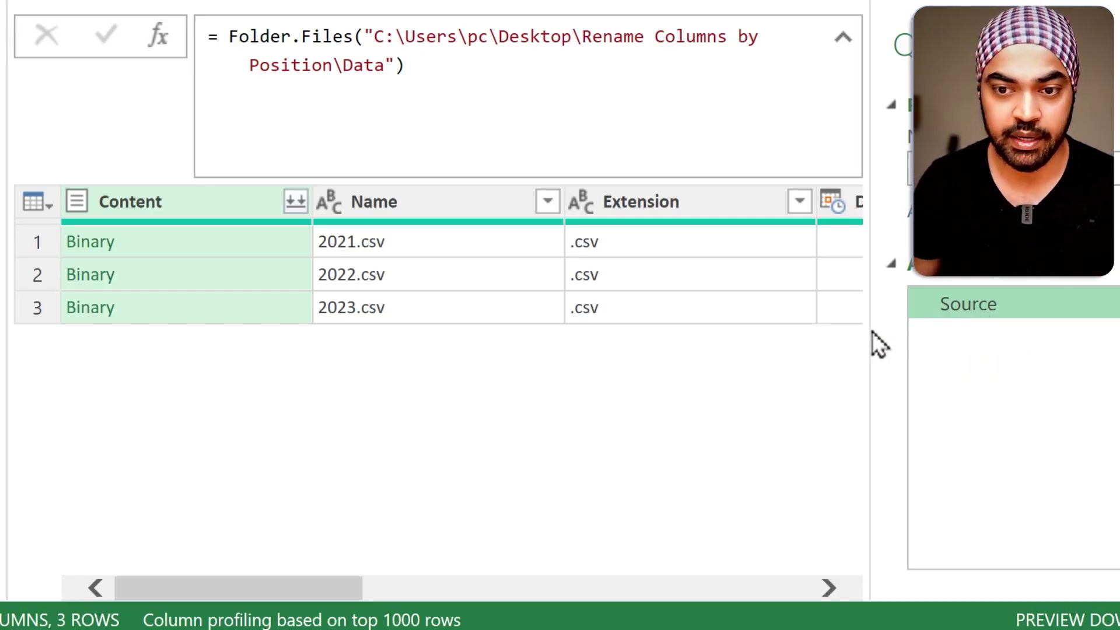
Preview the binaries of the three CSV files and add a custom step that references Source.
{"action": "left_click", "coordinate": [195, 243]}
{"action": "left_click", "coordinate": [194, 281]}
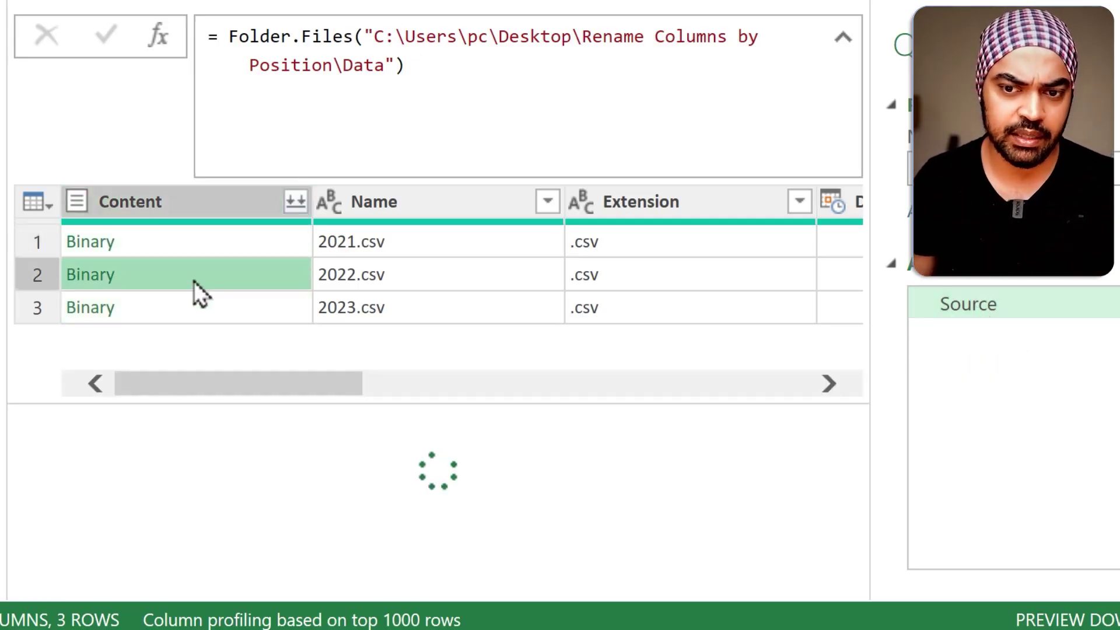
{"action": "left_click", "coordinate": [190, 304]}
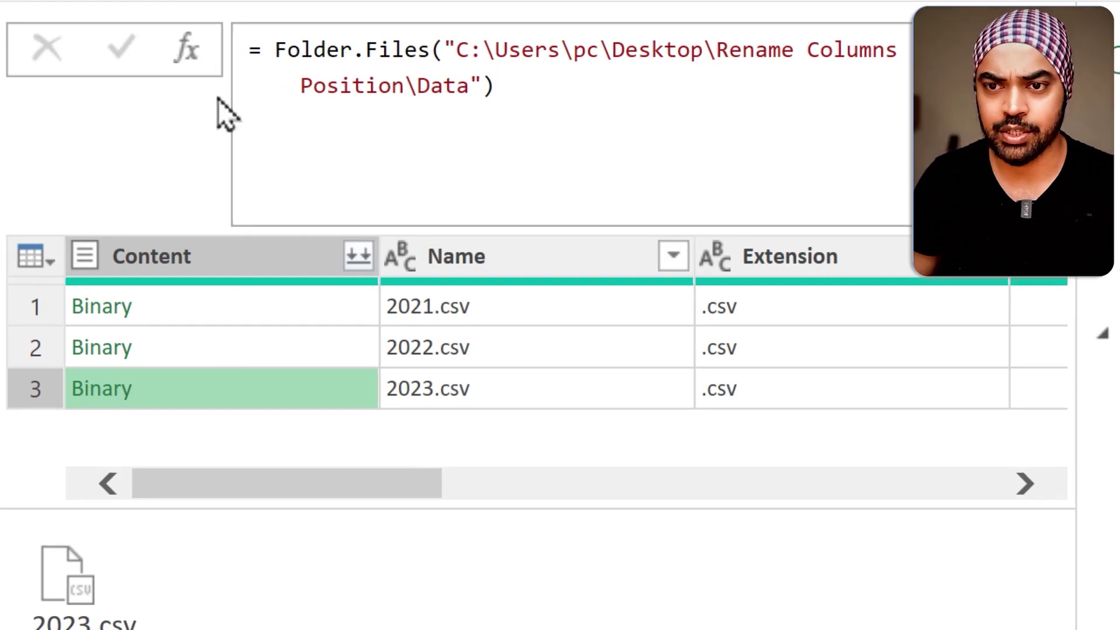
{"action": "left_click", "coordinate": [185, 49]}
{"action": "left_click", "coordinate": [295, 50]}
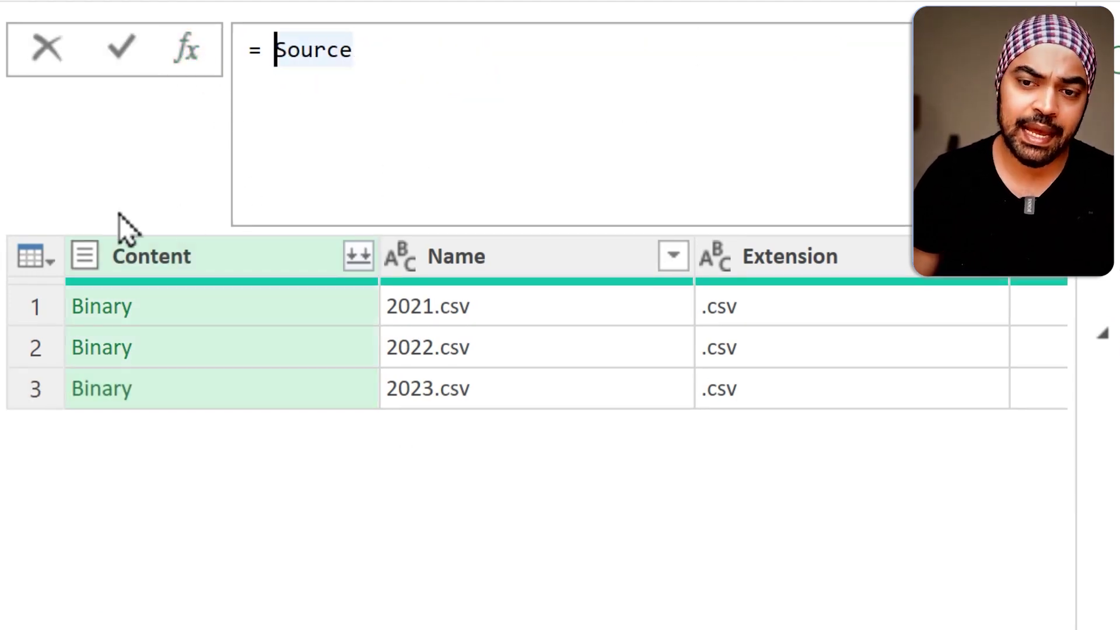
{"action": "left_click_drag", "start_coordinate": [57, 207], "coordinate": [206, 438]}
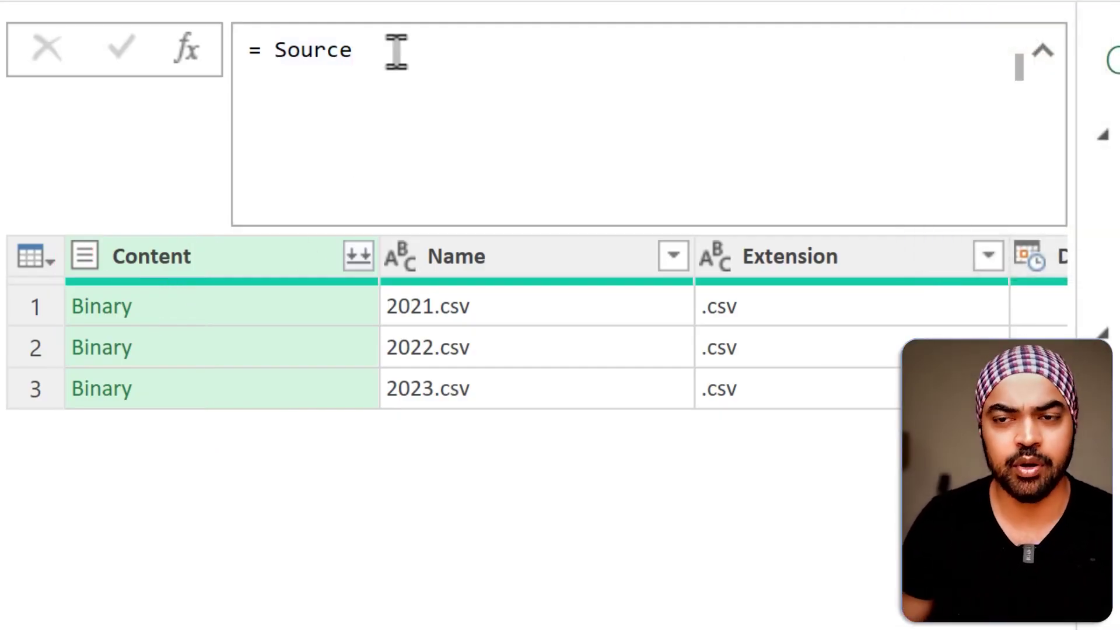
Begin a Table.TransformColumns function around Source in the custom step, with Source indented on its own line.
{"action": "left_click", "coordinate": [282, 49]}
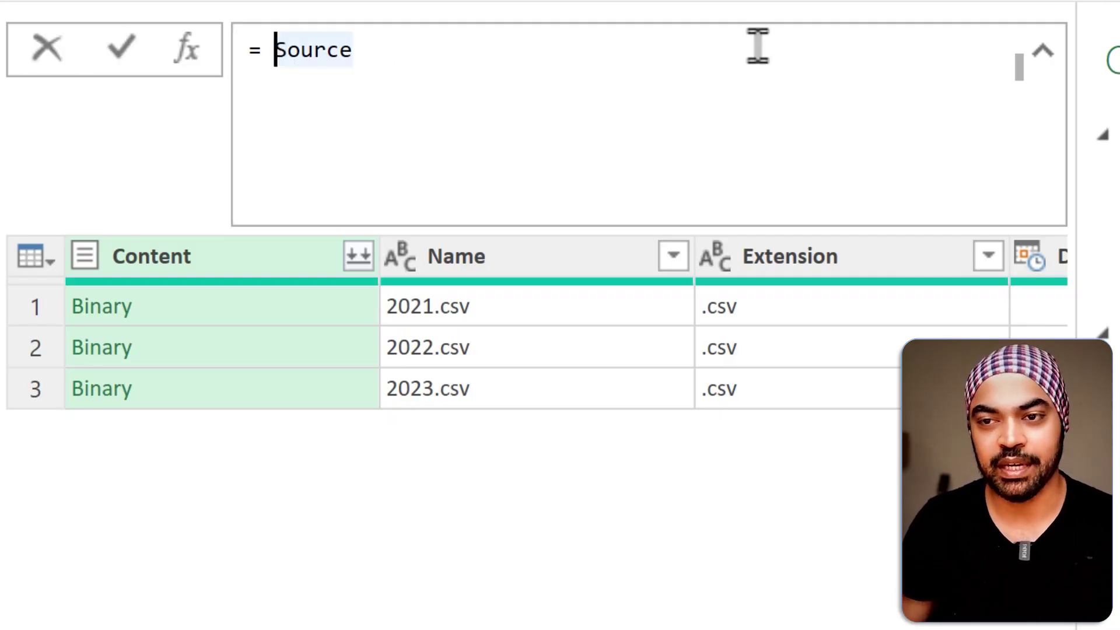
{"action": "type", "text": "Table."}
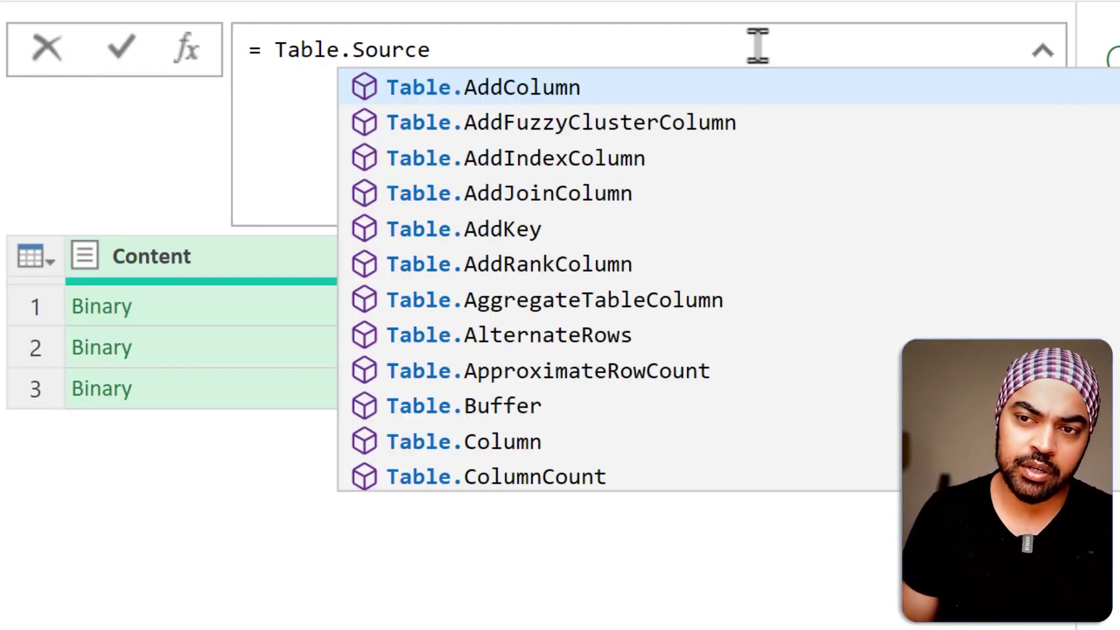
{"action": "type", "text": "Tran"}
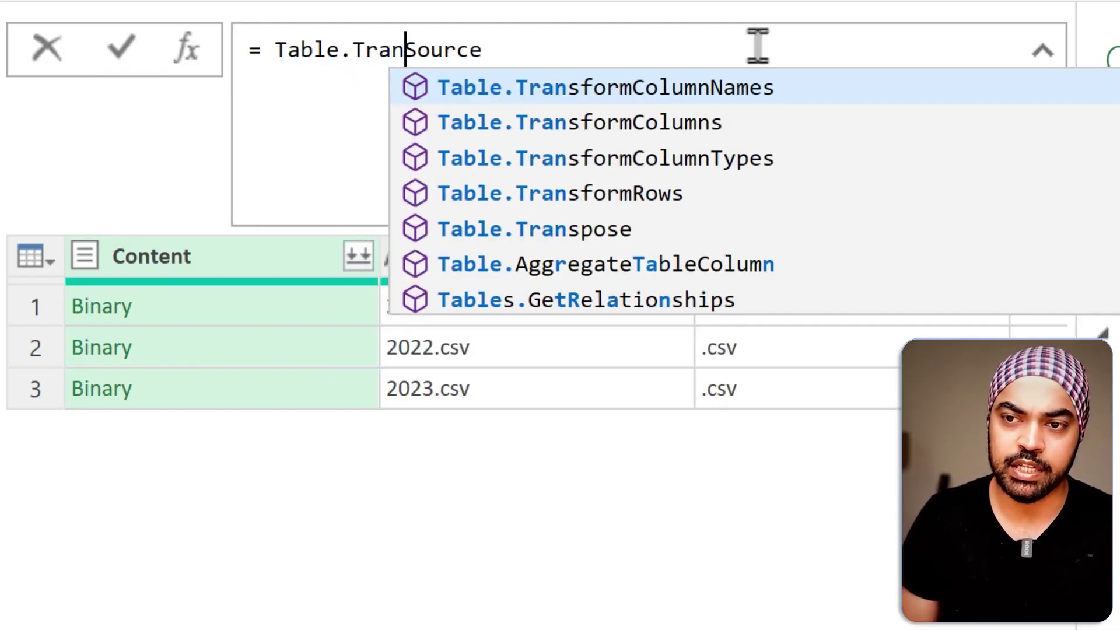
{"action": "key", "text": "Down"}
{"action": "key", "text": "Tab"}
{"action": "type", "text": "("}
{"action": "key", "text": "Return"}
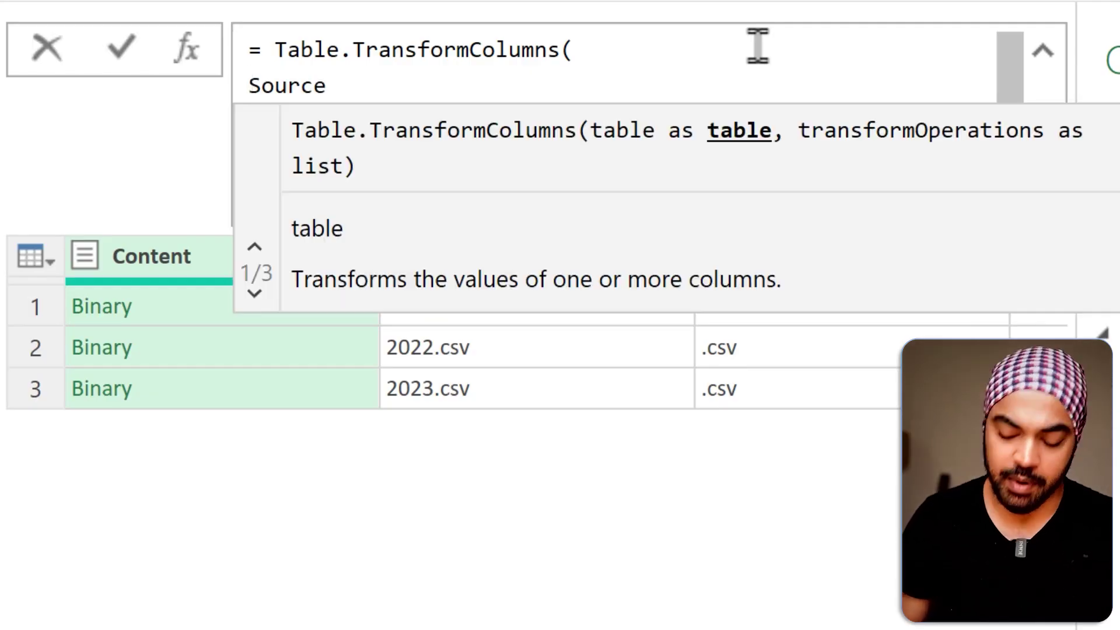
{"action": "key", "text": "Tab"}
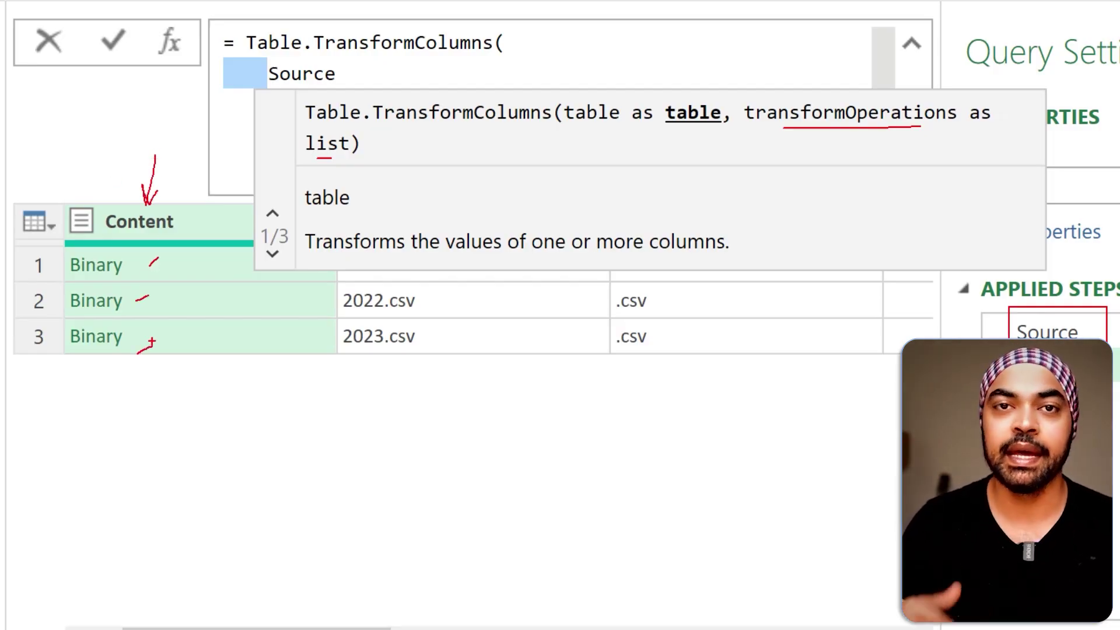
{"action": "key", "text": "Return"}
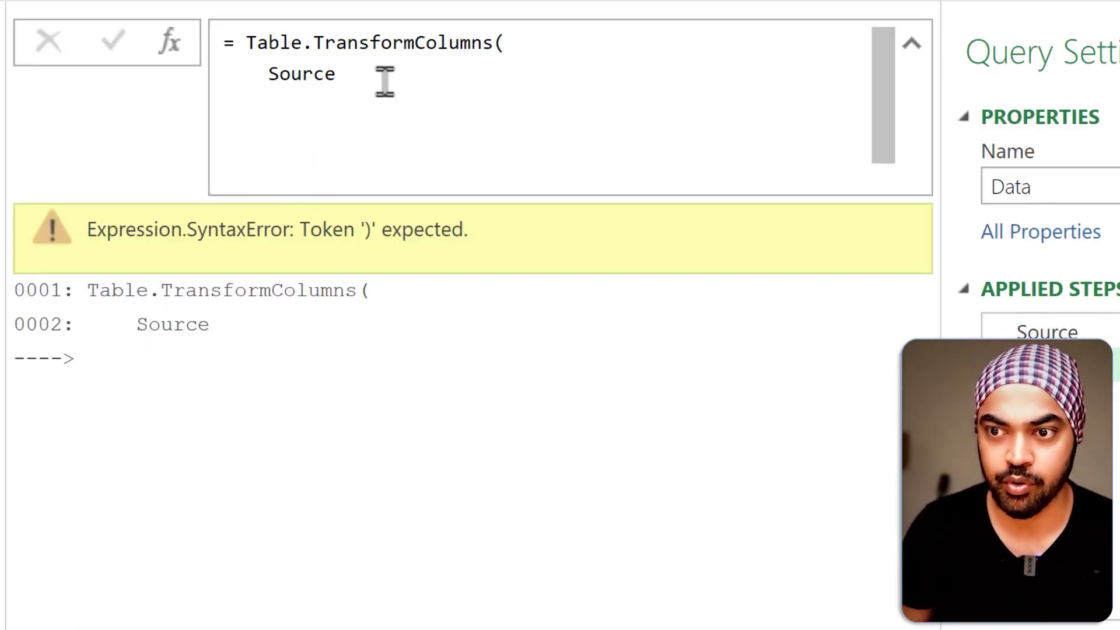
Add a transformation list as the second argument, starting with "Content" and an each expression.
{"action": "type", "text": ","}
{"action": "key", "text": "Return"}
{"action": "type", "text": "{"}
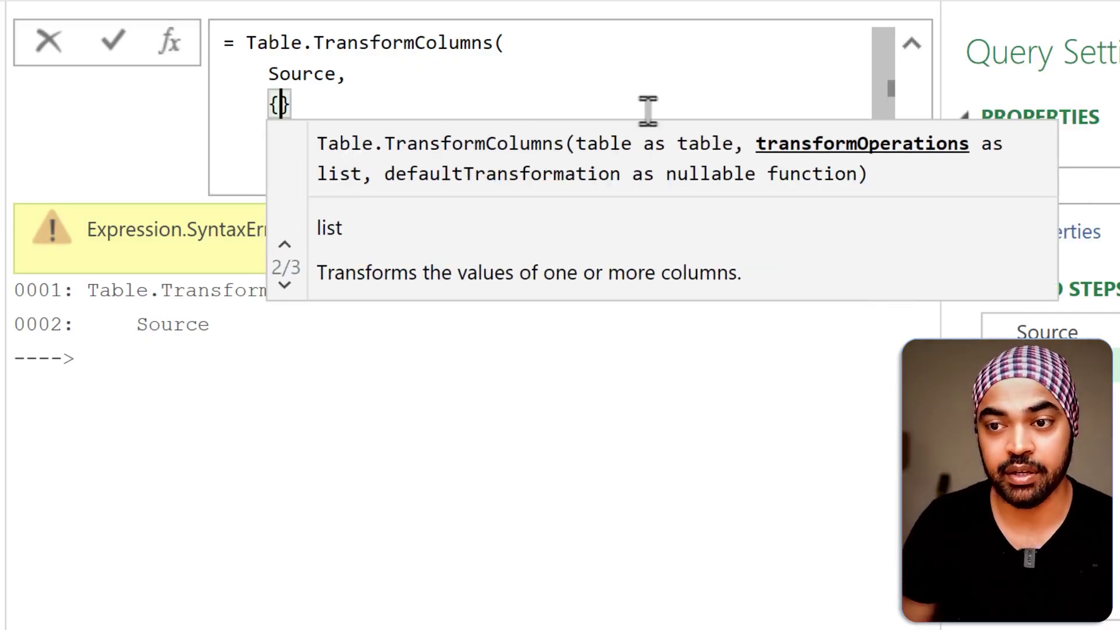
{"action": "type", "text": "\"Content\""}
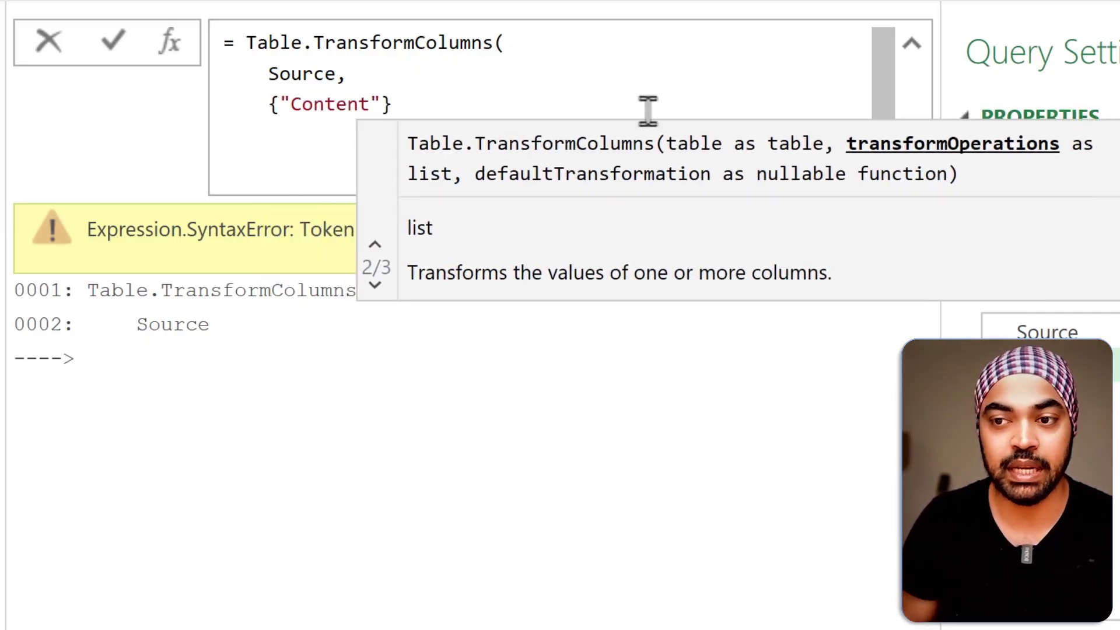
{"action": "type", "text": ", each "}
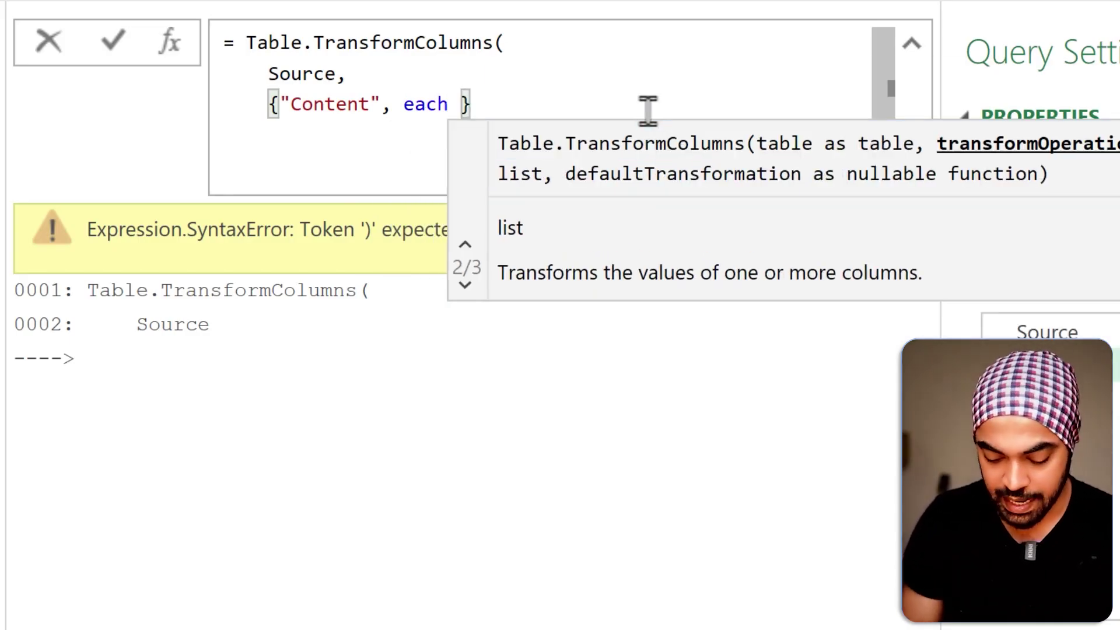
Complete the Content transformation with Csv.Document(_), close the formula, and preview the 2021.csv table.
{"action": "type", "text": "Co"}
{"action": "key", "text": "BackSpace"}
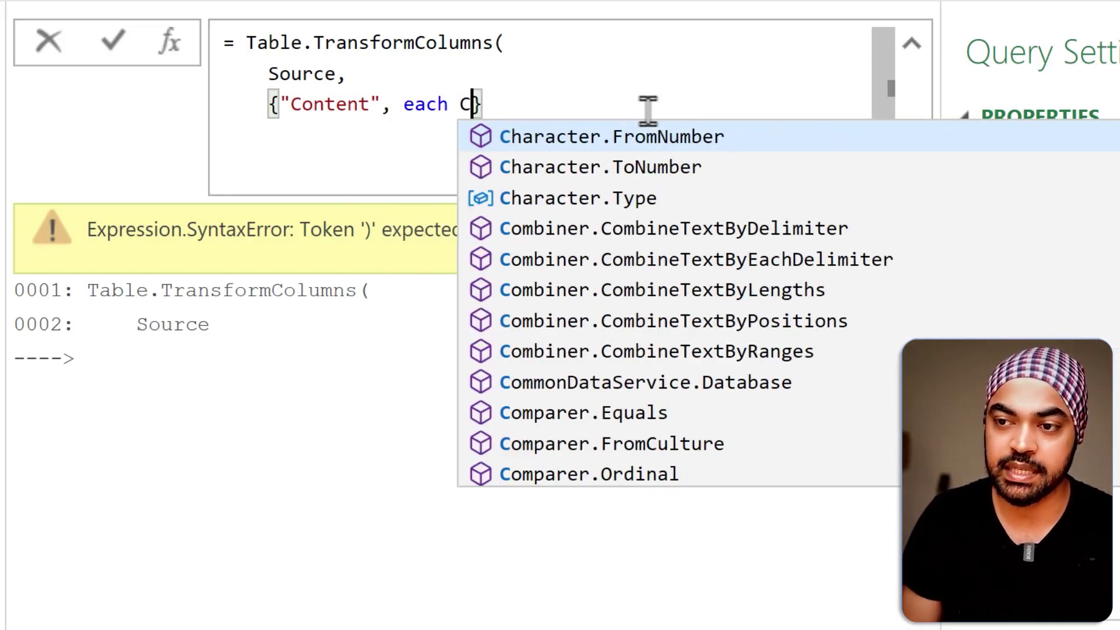
{"action": "type", "text": "sv"}
{"action": "key", "text": "Tab"}
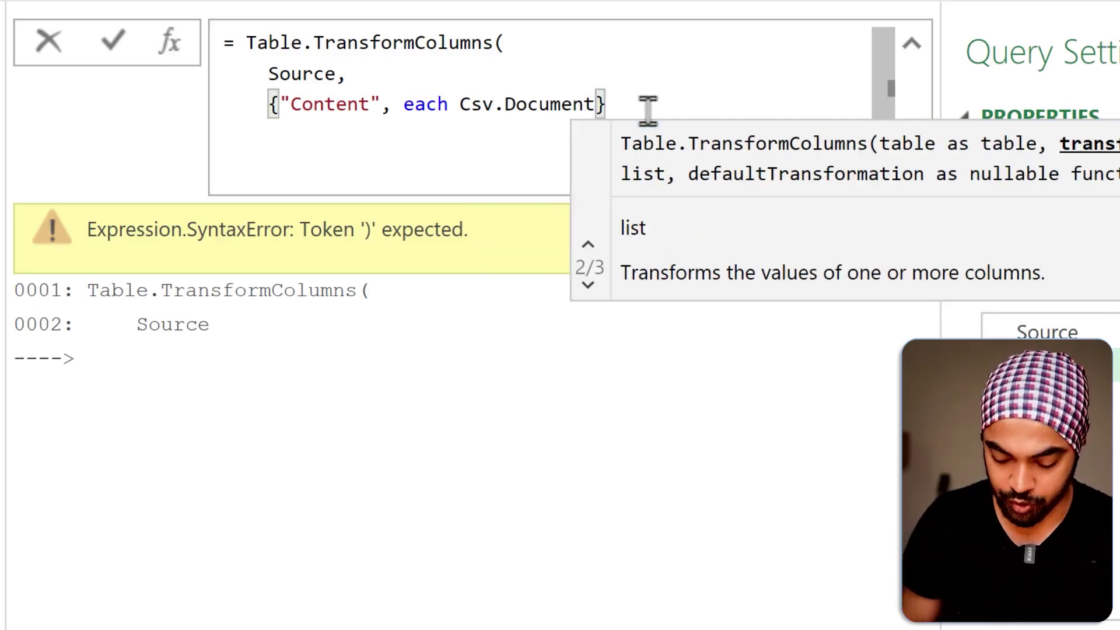
{"action": "type", "text": "(_"}
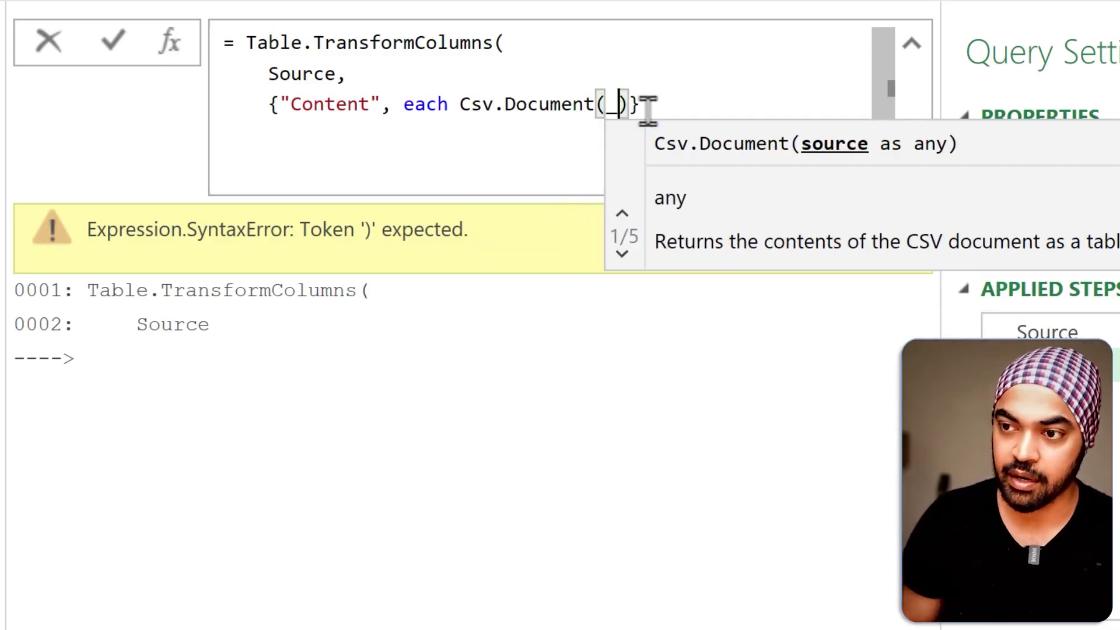
{"action": "key", "text": "End"}
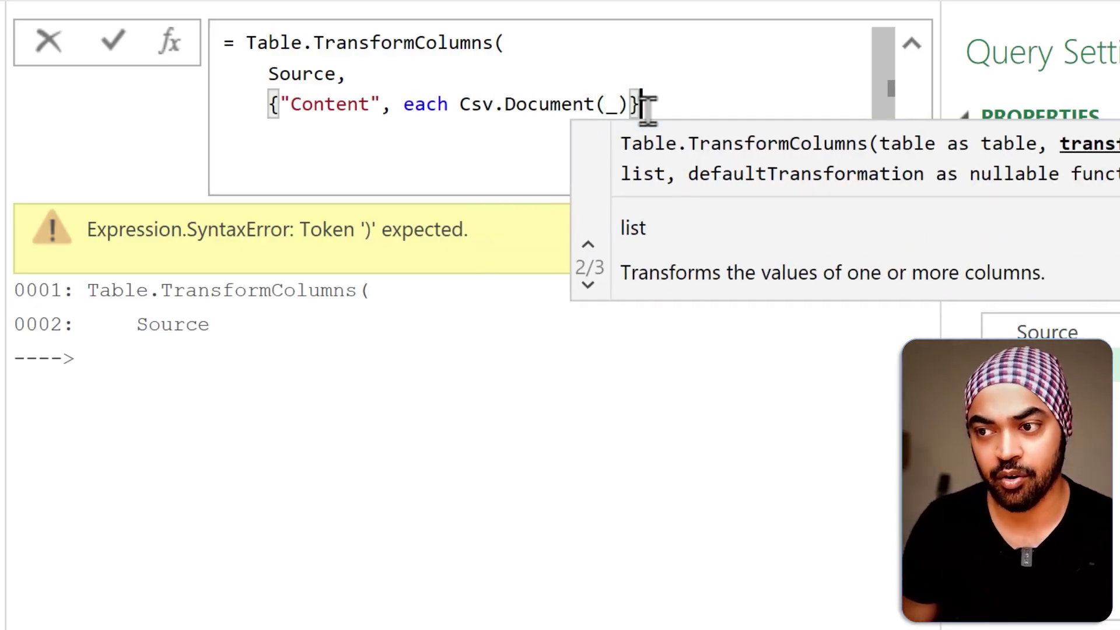
{"action": "type", "text": ","}
{"action": "key", "text": "Return"}
{"action": "type", "text": ")"}
{"action": "key", "text": "Return"}
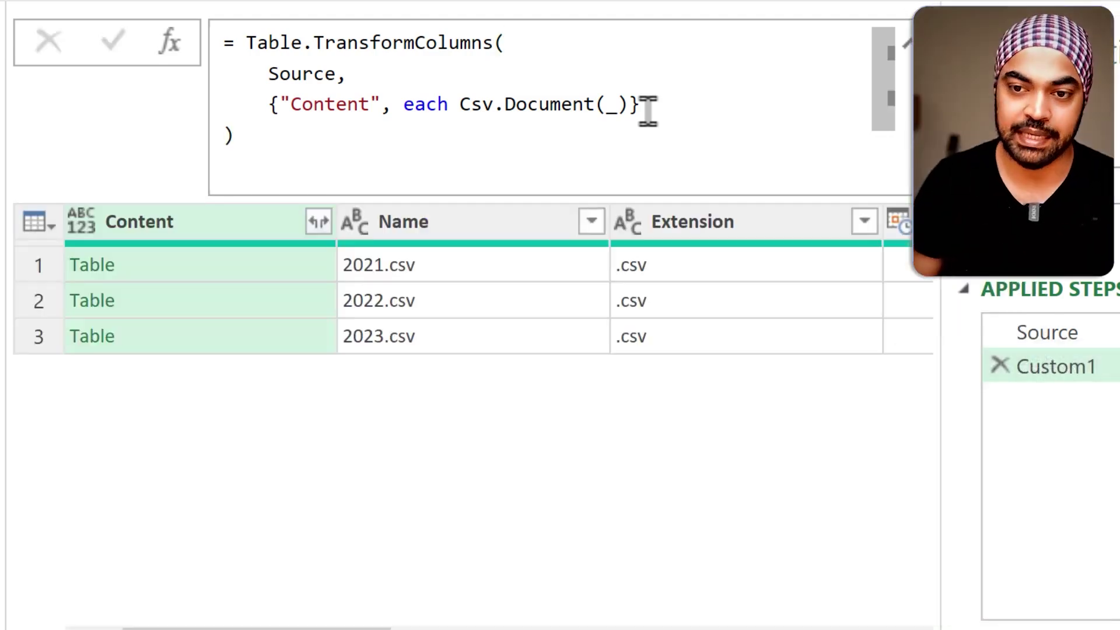
{"action": "left_click", "coordinate": [1108, 338]}
{"action": "left_click", "coordinate": [1080, 373]}
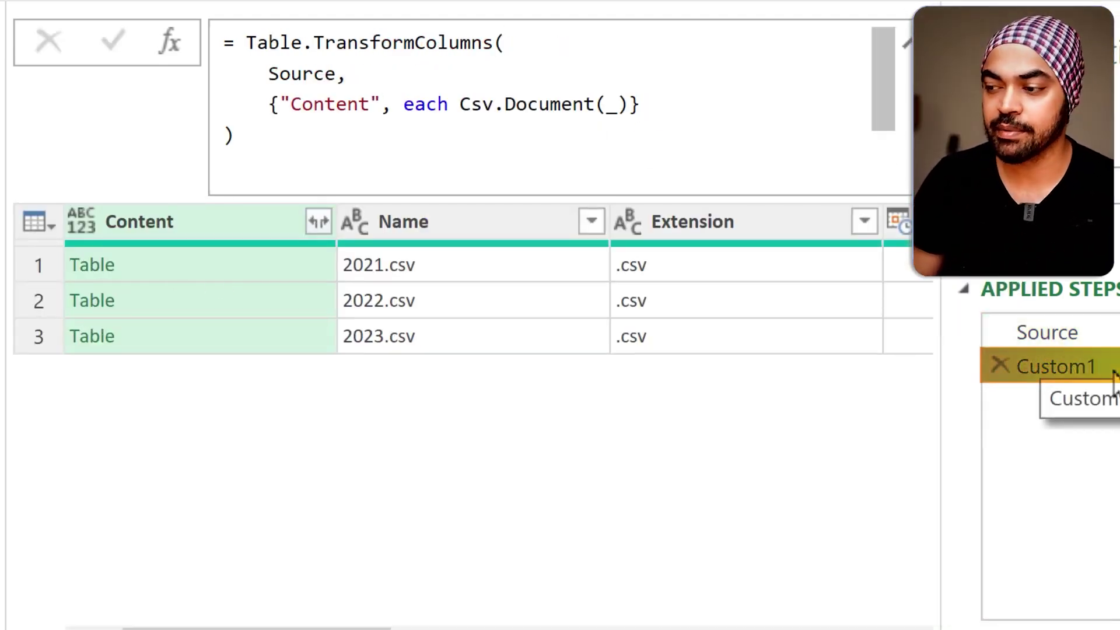
{"action": "left_click", "coordinate": [204, 264]}
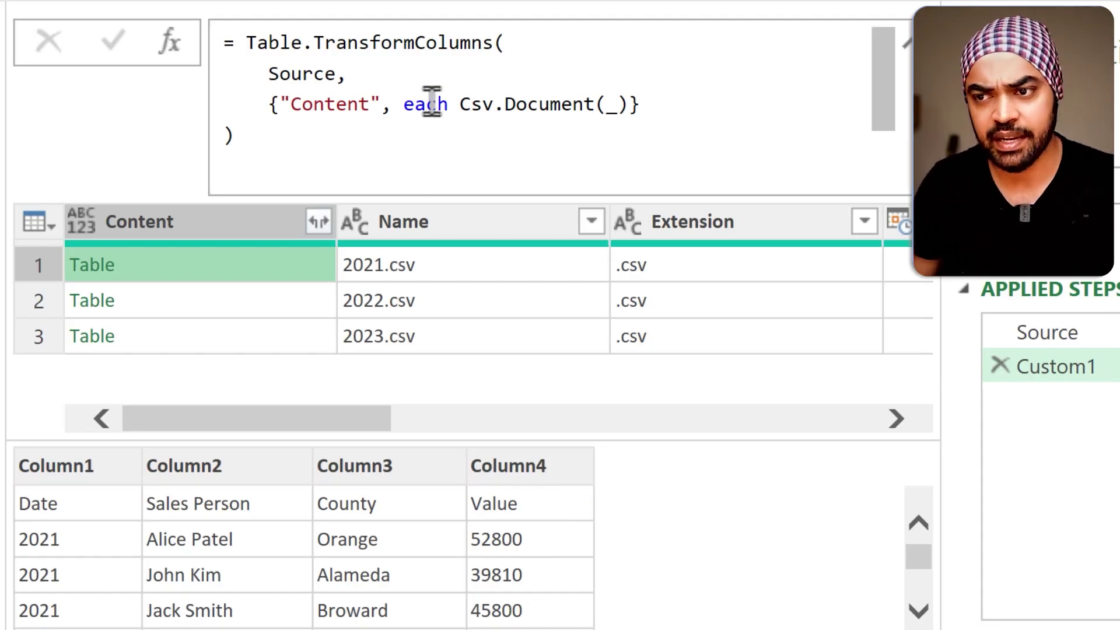
Wrap Csv.Document(_) in Table.PromoteHeaders within the Content transformation and preview the headers of the nested tables.
{"action": "left_click", "coordinate": [461, 105]}
{"action": "type", "text": "Table."}
{"action": "type", "text": "Promo"}
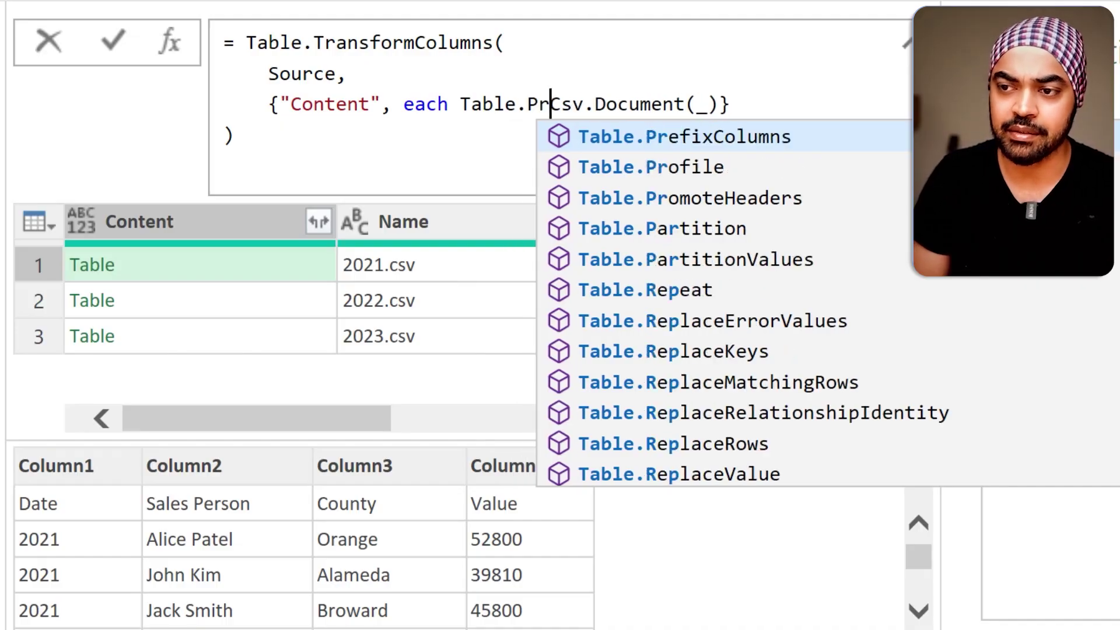
{"action": "key", "text": "Escape"}
{"action": "type", "text": "t"}
{"action": "key", "text": "Tab"}
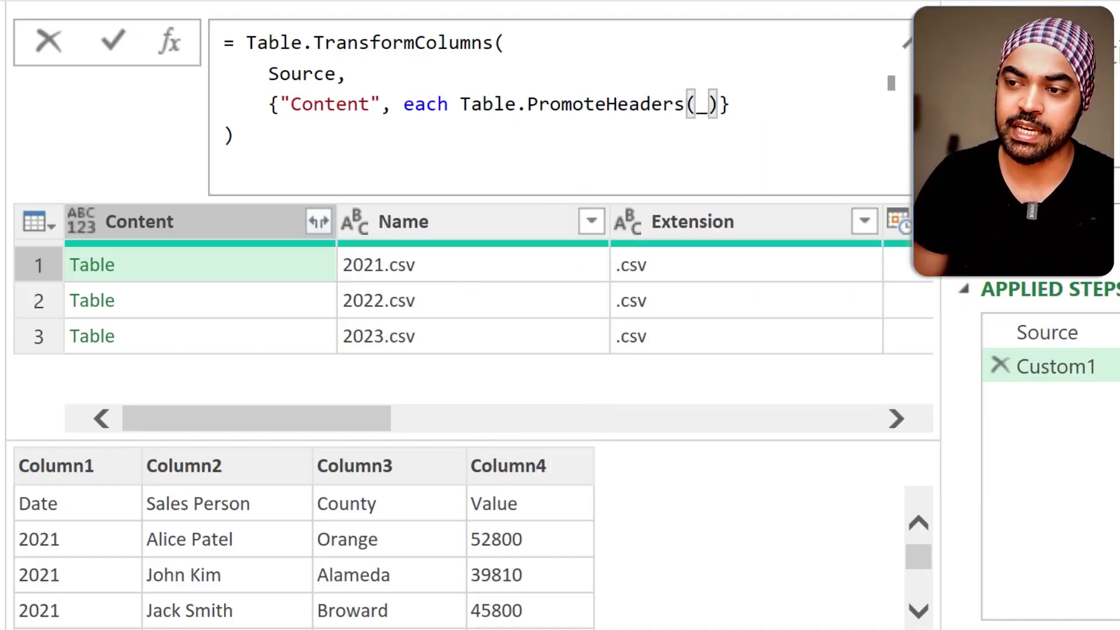
{"action": "key", "text": "ctrl+z"}
{"action": "type", "text": "teHeaders("}
{"action": "left_click", "coordinate": [856, 105]}
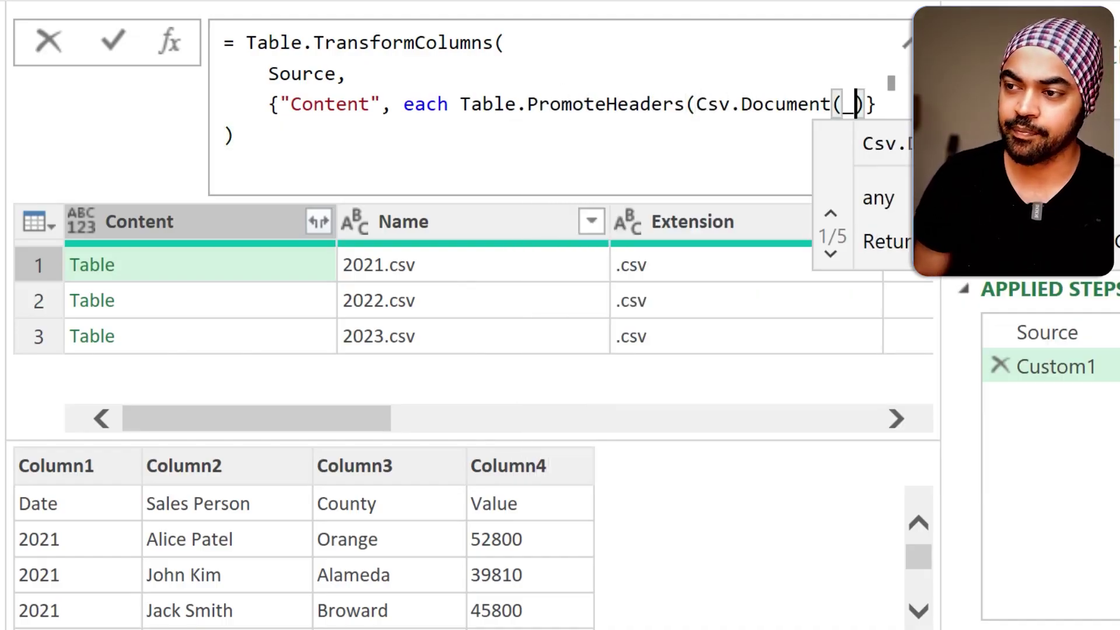
{"action": "type", "text": ")"}
{"action": "key", "text": "Return"}
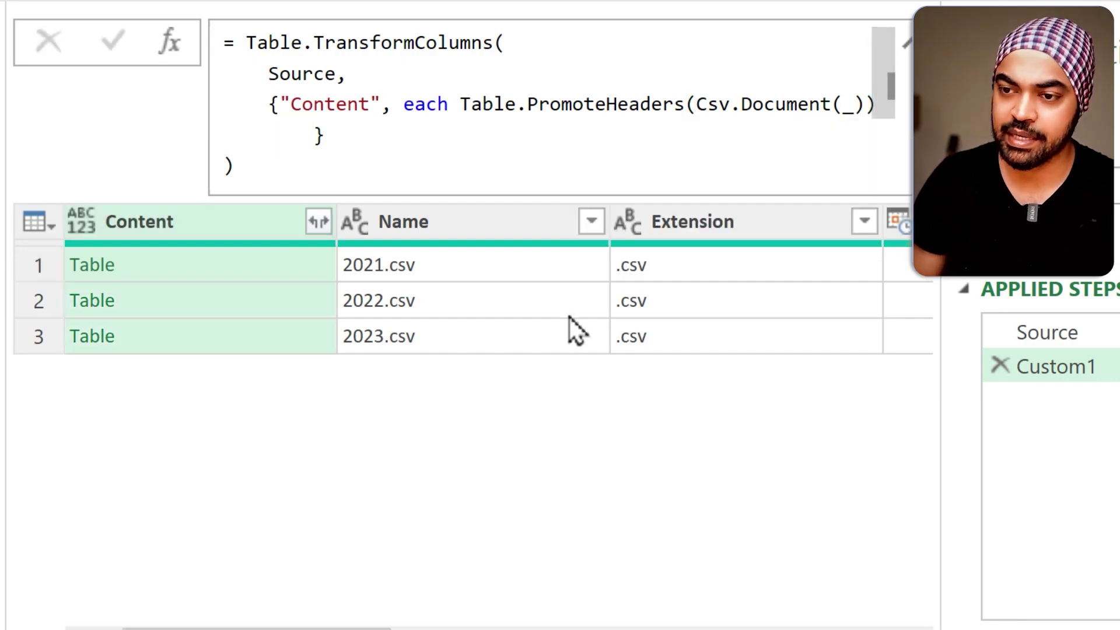
{"action": "left_click", "coordinate": [178, 265]}
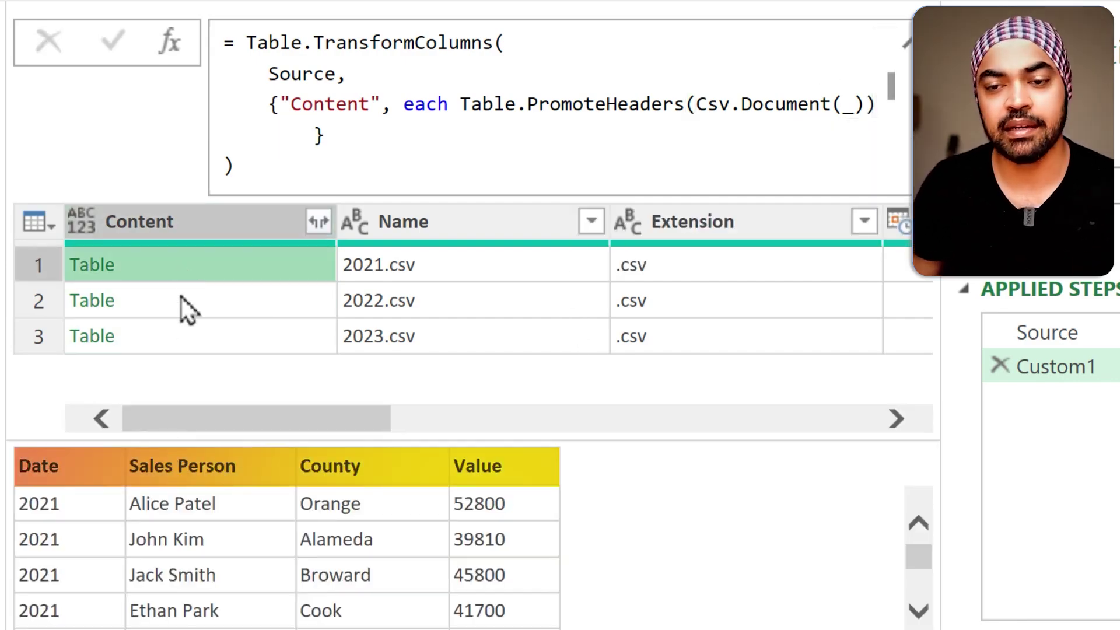
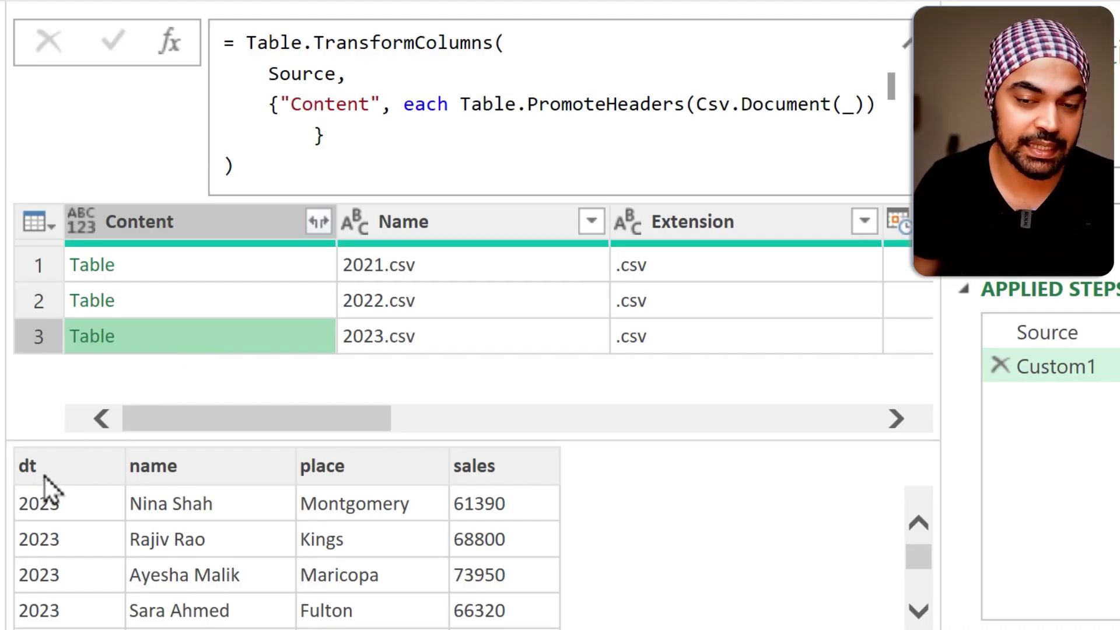
{"action": "left_click", "coordinate": [178, 306]}
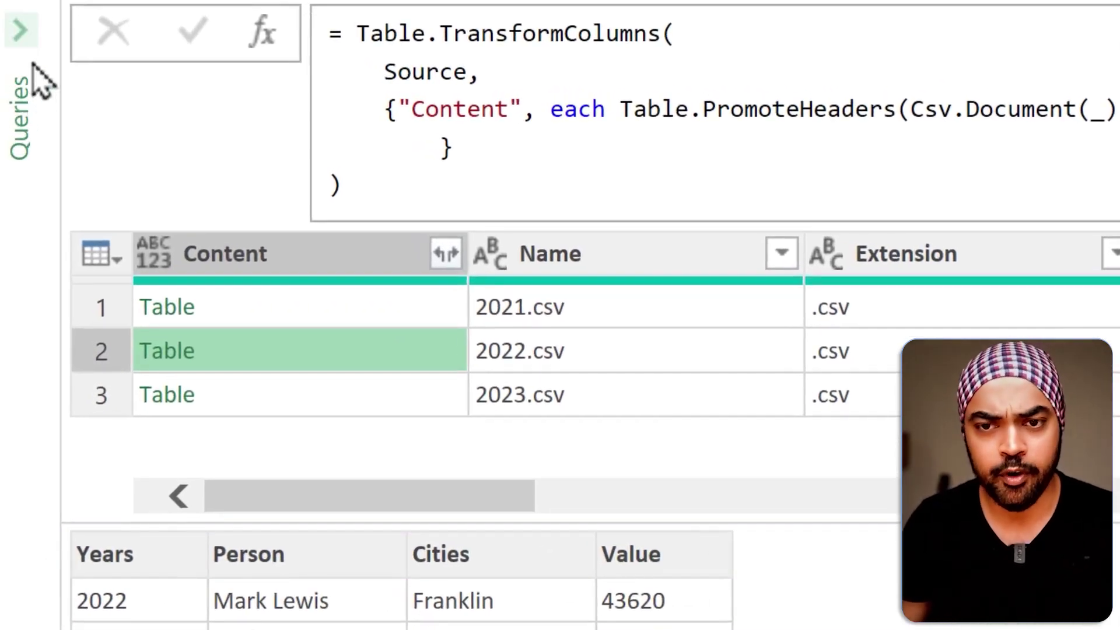
Create a new blank query alongside the RenamingLogic and Data queries.
{"action": "left_click", "coordinate": [33, 73]}
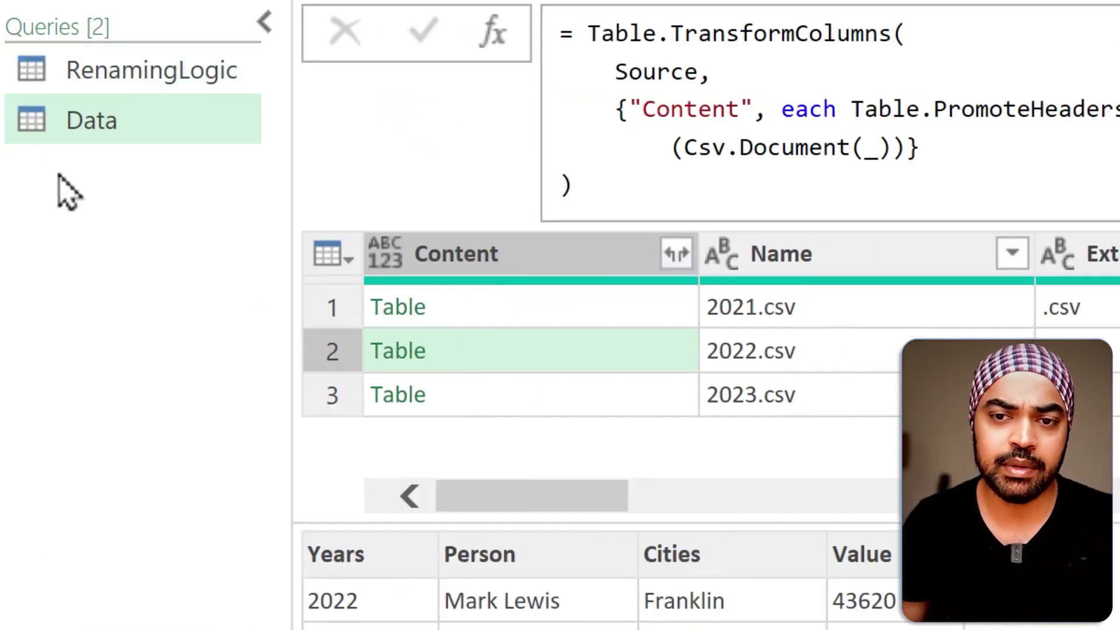
{"action": "right_click", "coordinate": [67, 190]}
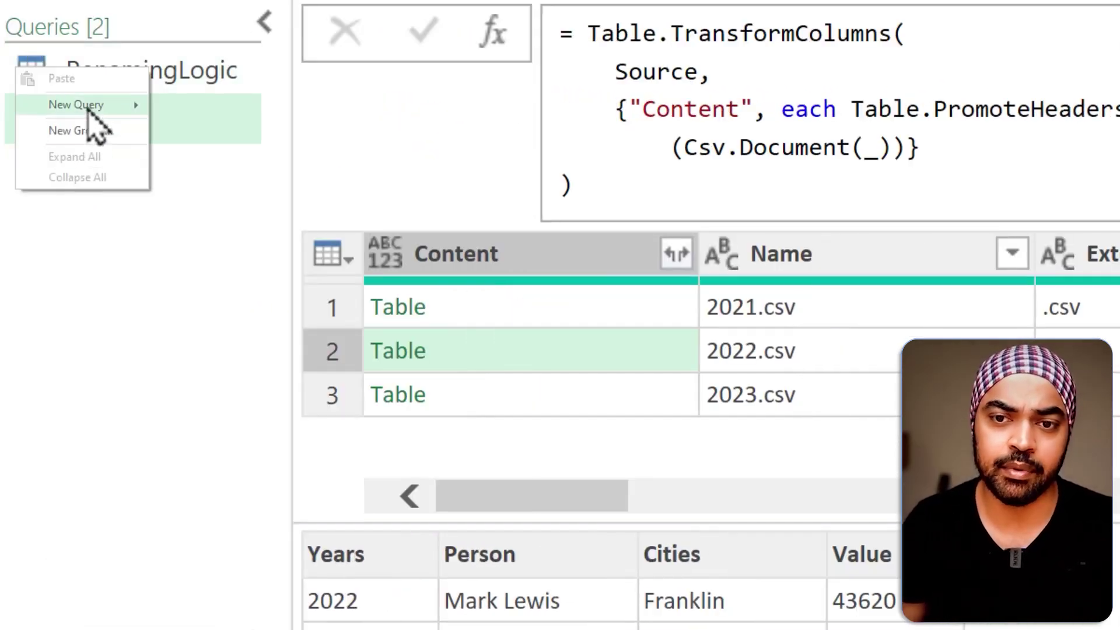
{"action": "mouse_move", "coordinate": [88, 109]}
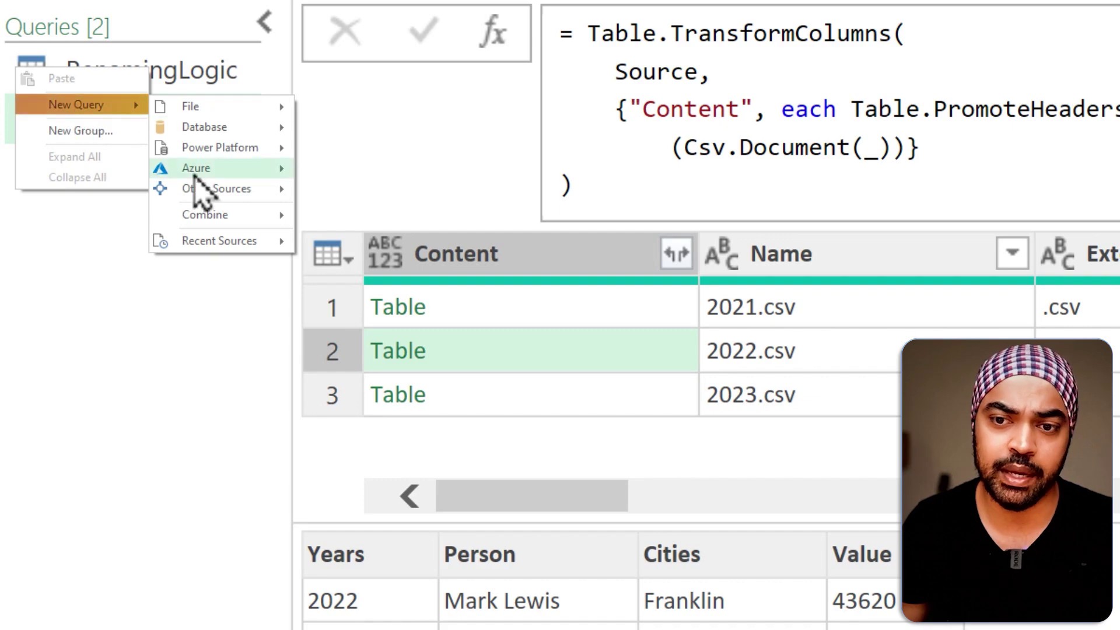
{"action": "mouse_move", "coordinate": [196, 189]}
{"action": "left_click", "coordinate": [350, 273]}
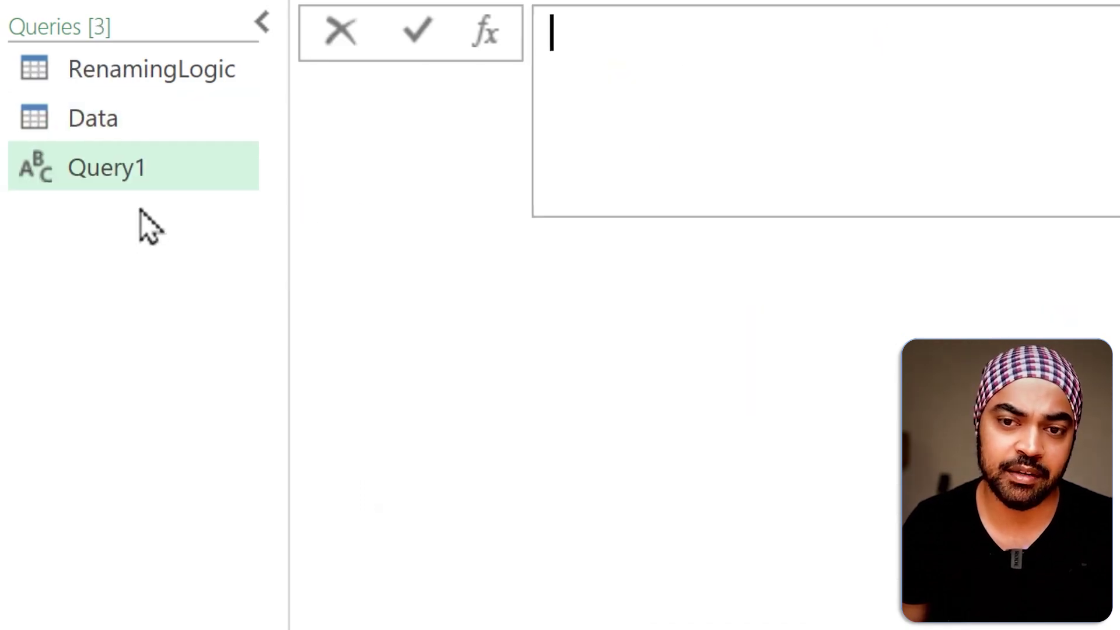
Define the blank query as the list {"Year", "Sales Person", "Place", "Sales Value"}.
{"action": "left_click", "coordinate": [636, 80]}
{"action": "type", "text": "="}
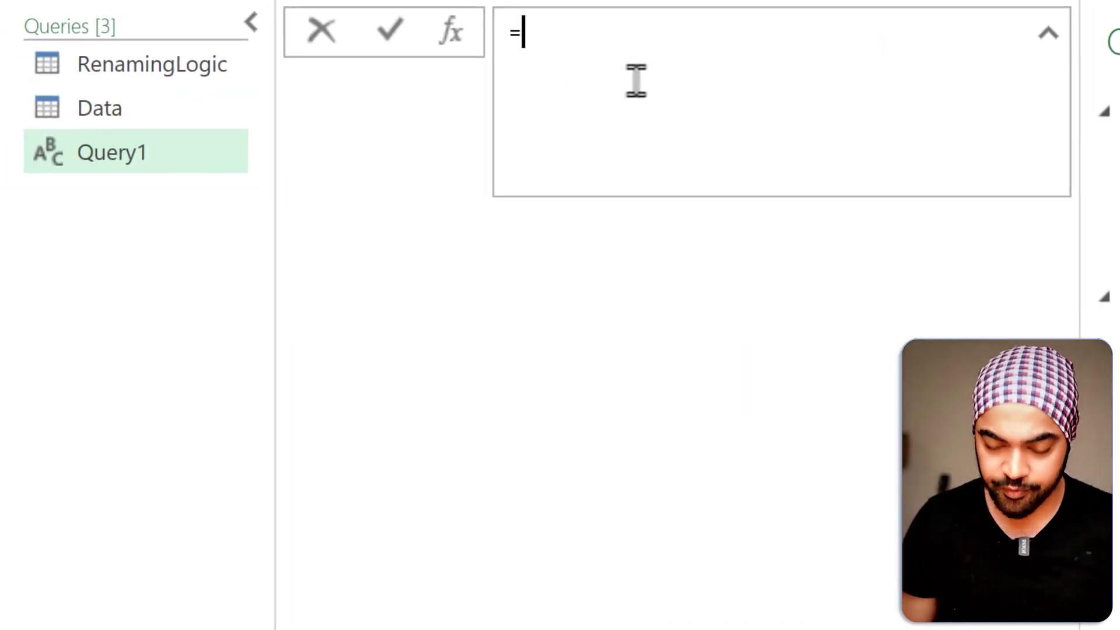
{"action": "type", "text": "= {\"Year\", \"Sales Person\", \"Place\", \"Sales Value\"}"}
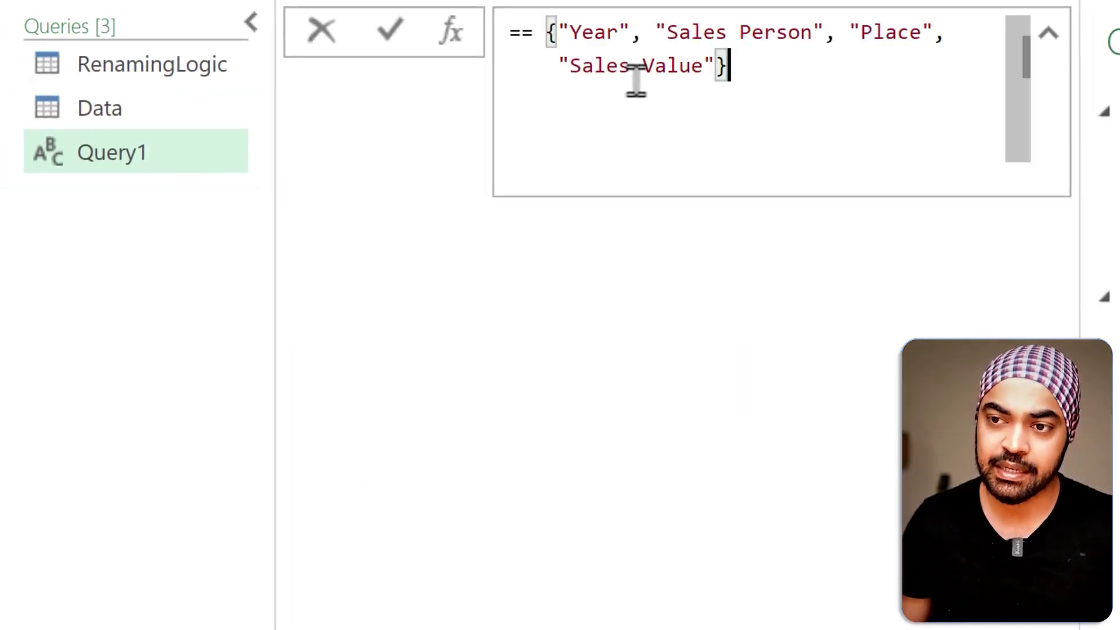
{"action": "left_click", "coordinate": [547, 34]}
{"action": "key", "text": "BackSpace"}
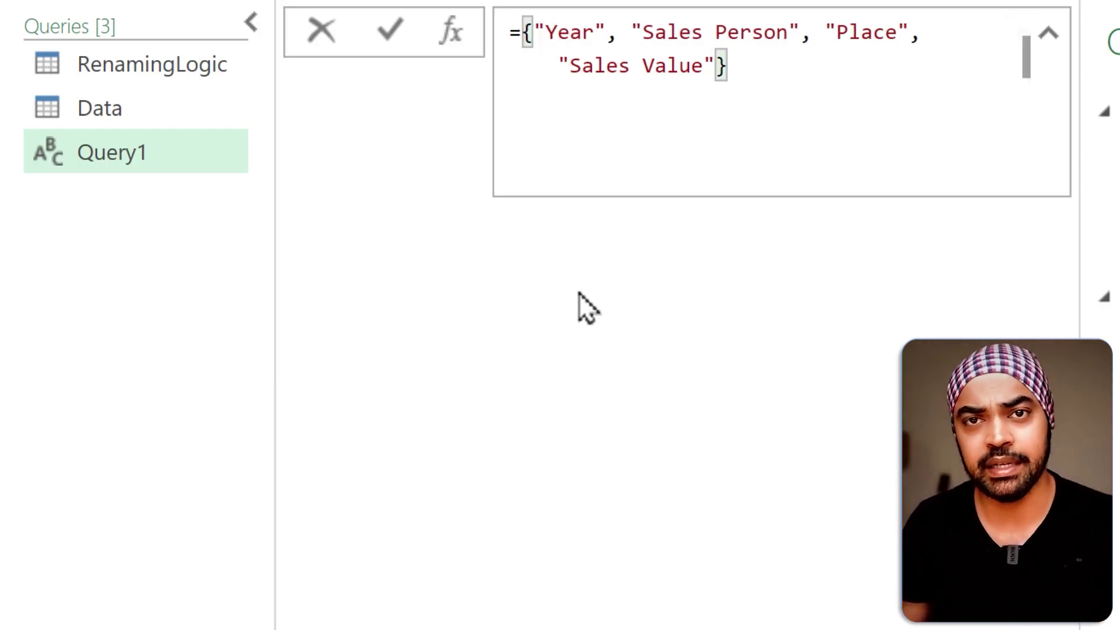
{"action": "key", "text": "Return"}
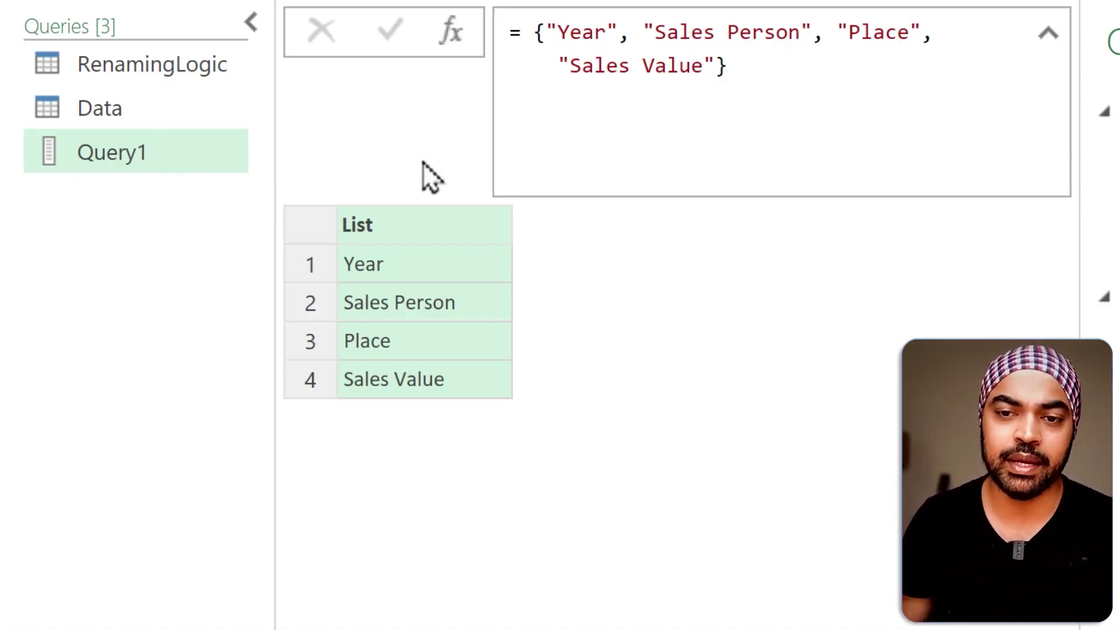
Rename the new list query as newnames.
{"action": "double_click", "coordinate": [131, 143]}
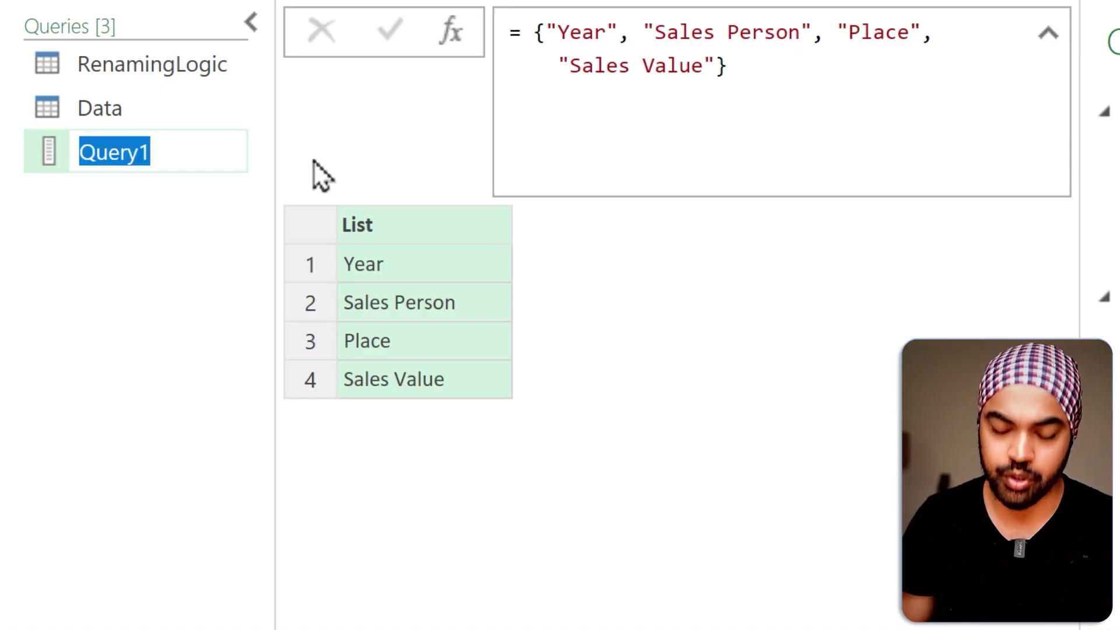
{"action": "type", "text": "newNames"}
{"action": "key", "text": "Return"}
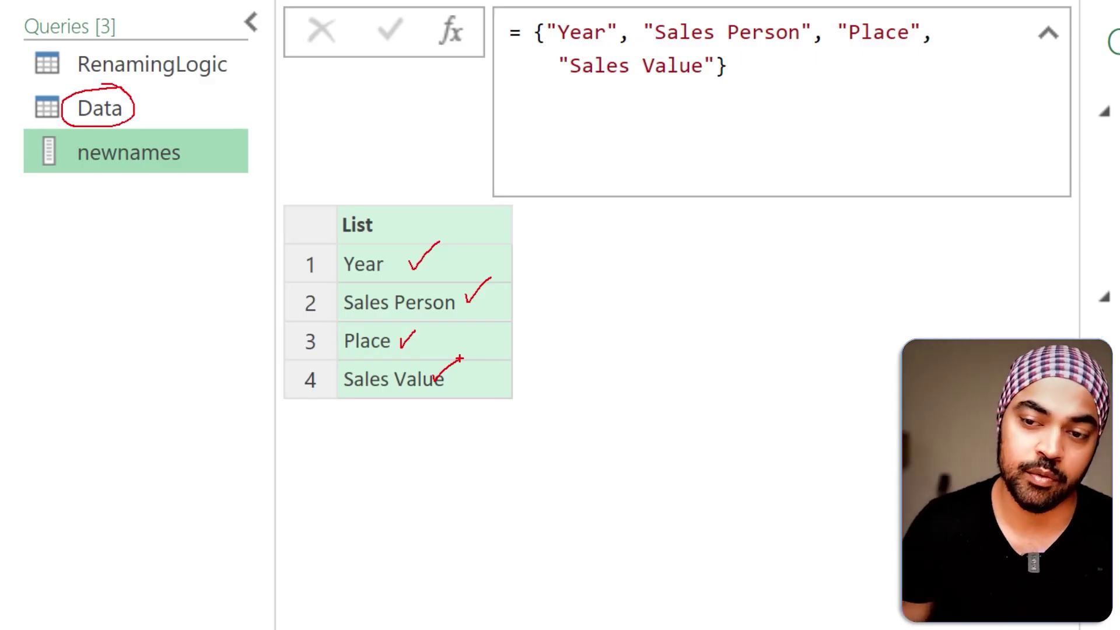
{"action": "key", "text": "Escape"}
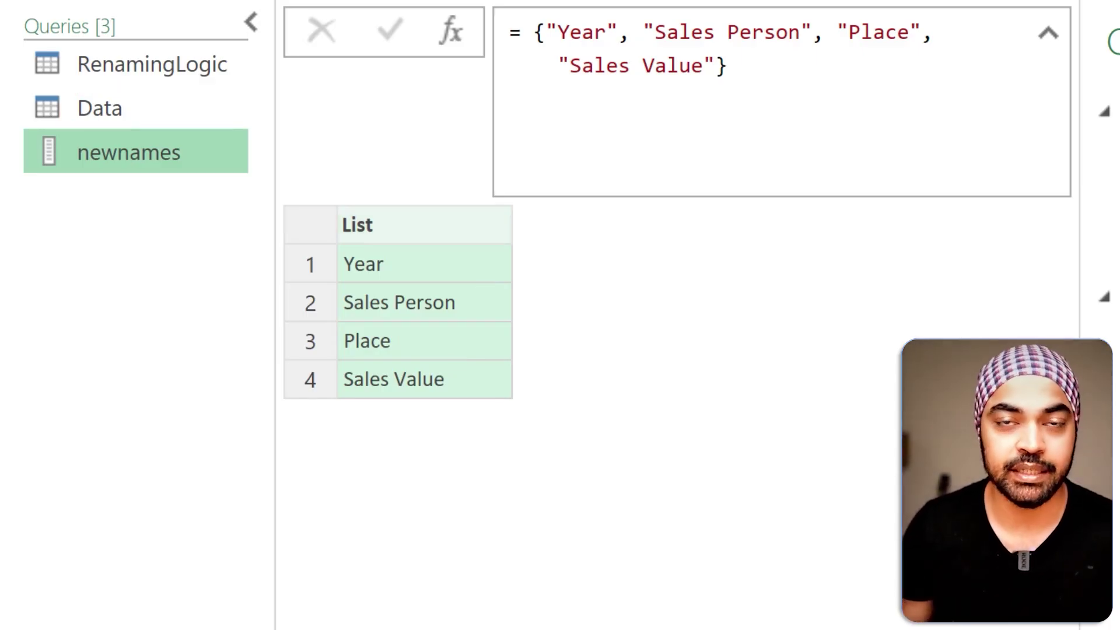
Examine the column headers of the nested 2021.csv, 2022.csv and 2023.csv tables in the Data query against the newnames list.
{"action": "left_click", "coordinate": [117, 117]}
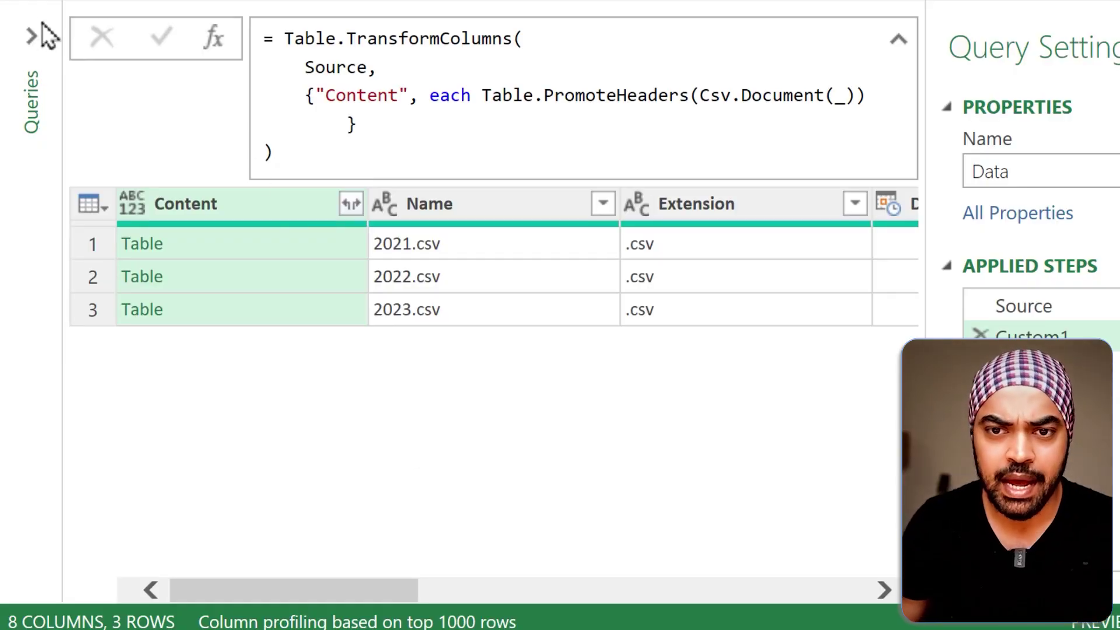
{"action": "left_click", "coordinate": [35, 37]}
{"action": "left_click", "coordinate": [366, 238]}
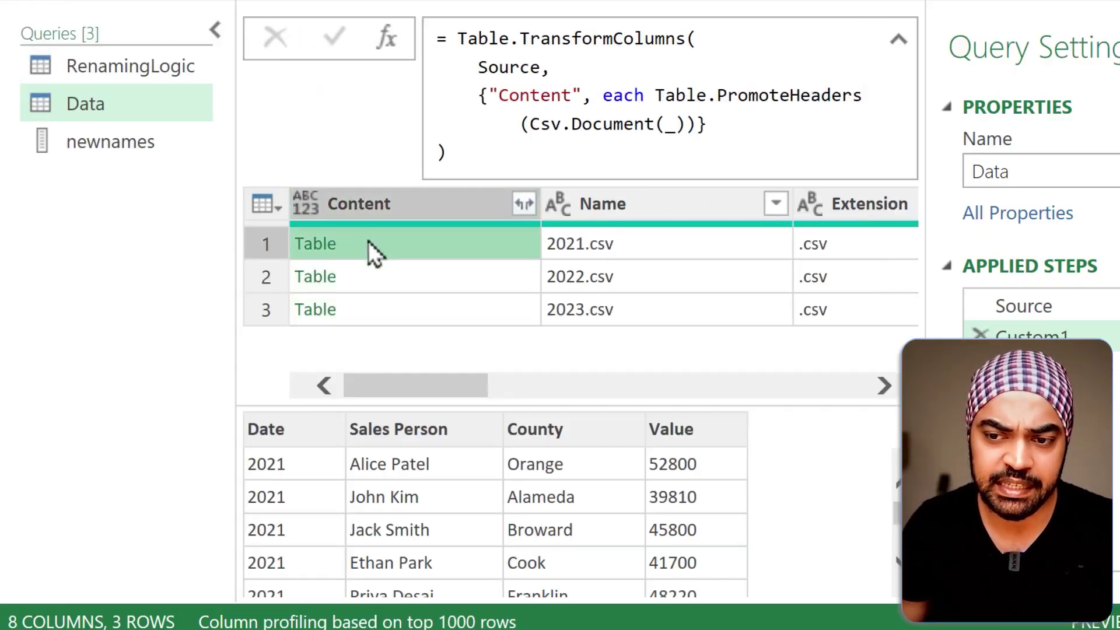
{"action": "left_click", "coordinate": [365, 274]}
{"action": "left_click", "coordinate": [361, 308]}
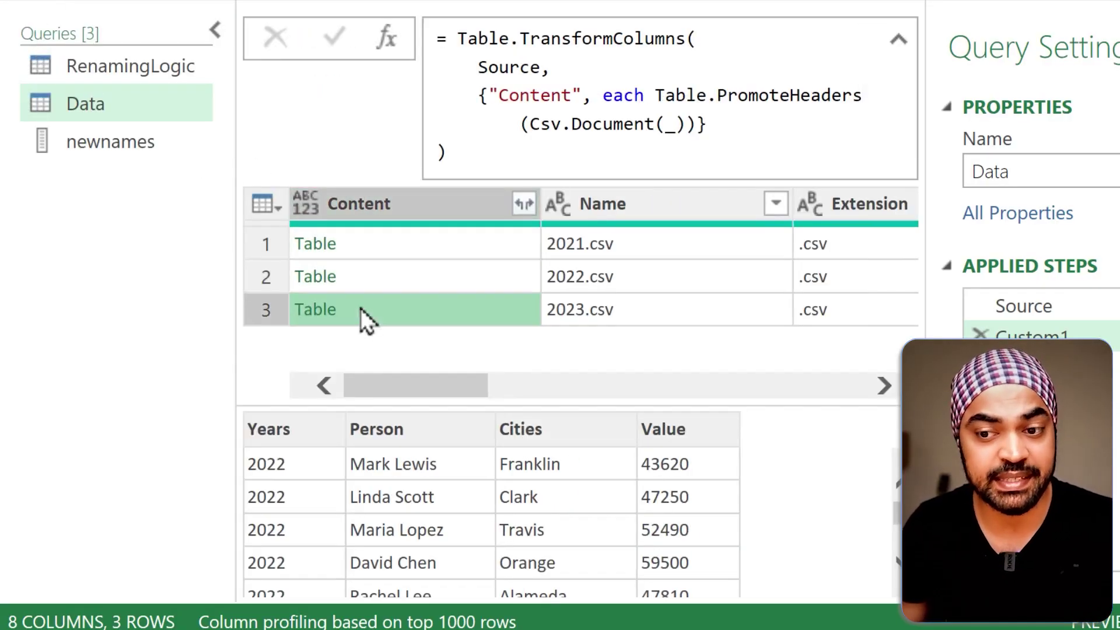
{"action": "left_click", "coordinate": [367, 271]}
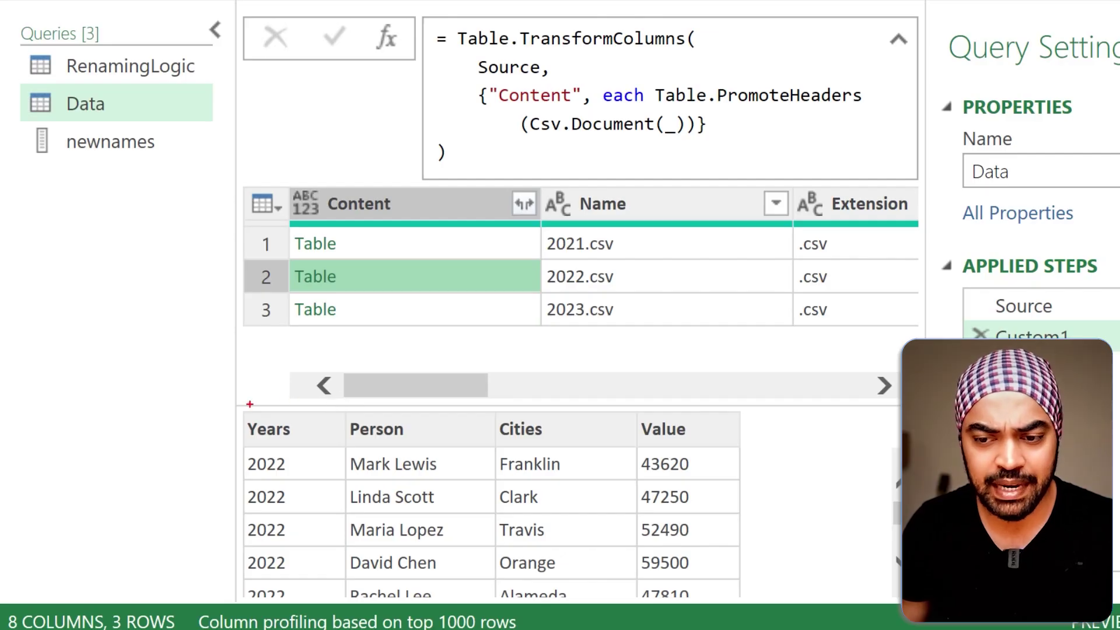
{"action": "mouse_move", "coordinate": [241, 407]}
{"action": "left_mouse_down"}
{"action": "mouse_move", "coordinate": [320, 432]}
{"action": "mouse_move", "coordinate": [723, 448]}
{"action": "left_mouse_up"}
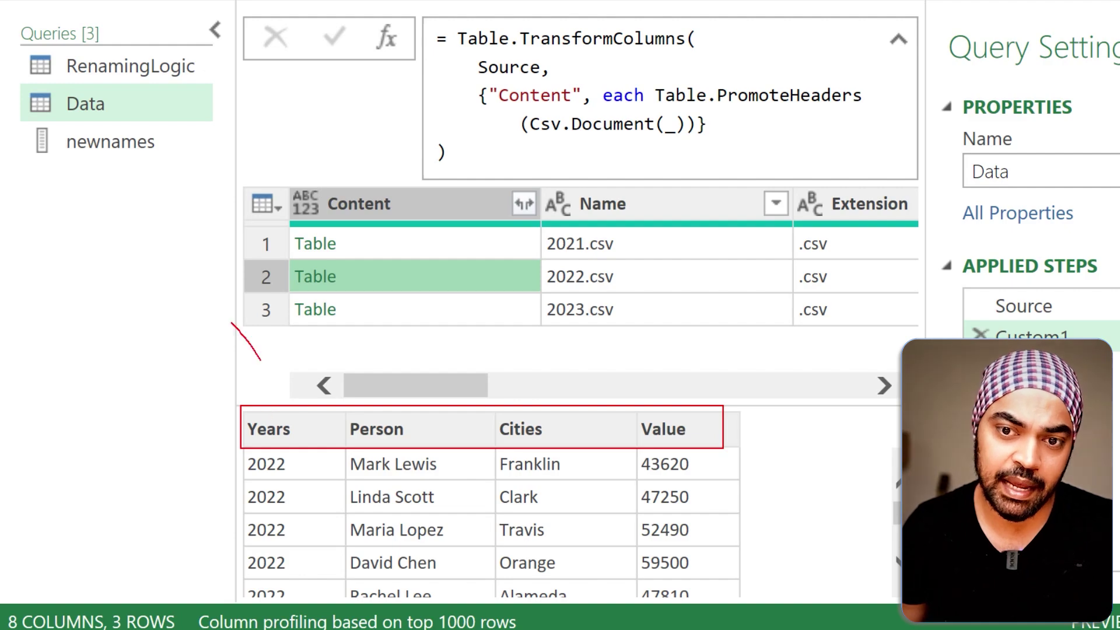
{"action": "left_click_drag", "start_coordinate": [231, 324], "coordinate": [148, 210]}
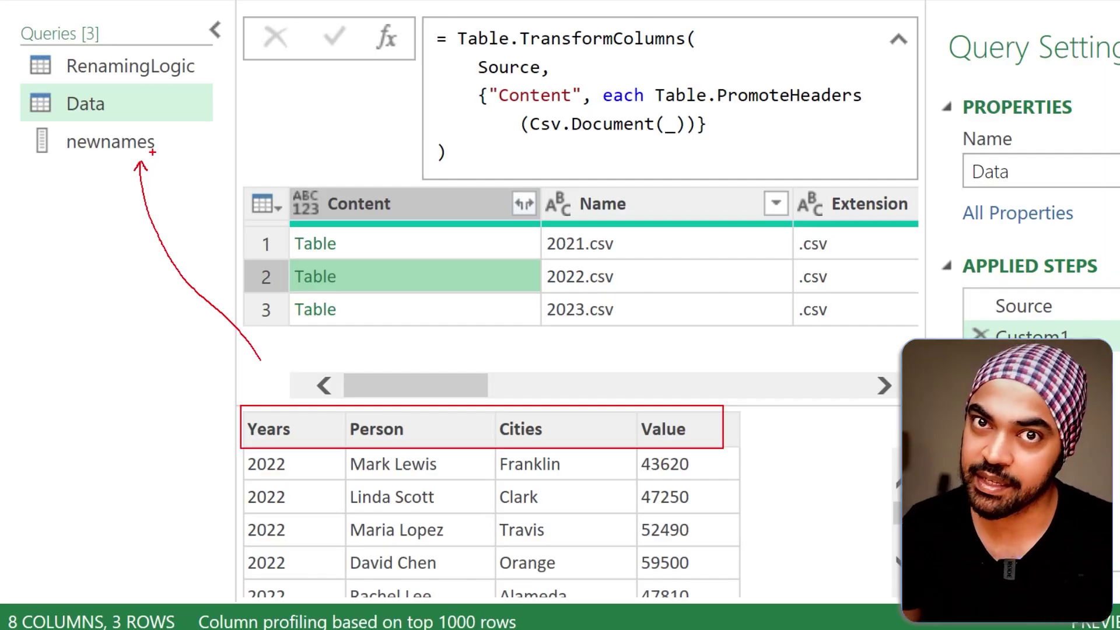
{"action": "key", "text": "Escape"}
In the Data query's Advanced Editor, start a nested let on its own indented line after each, above Table.PromoteHeaders.
{"action": "left_click", "coordinate": [216, 30]}
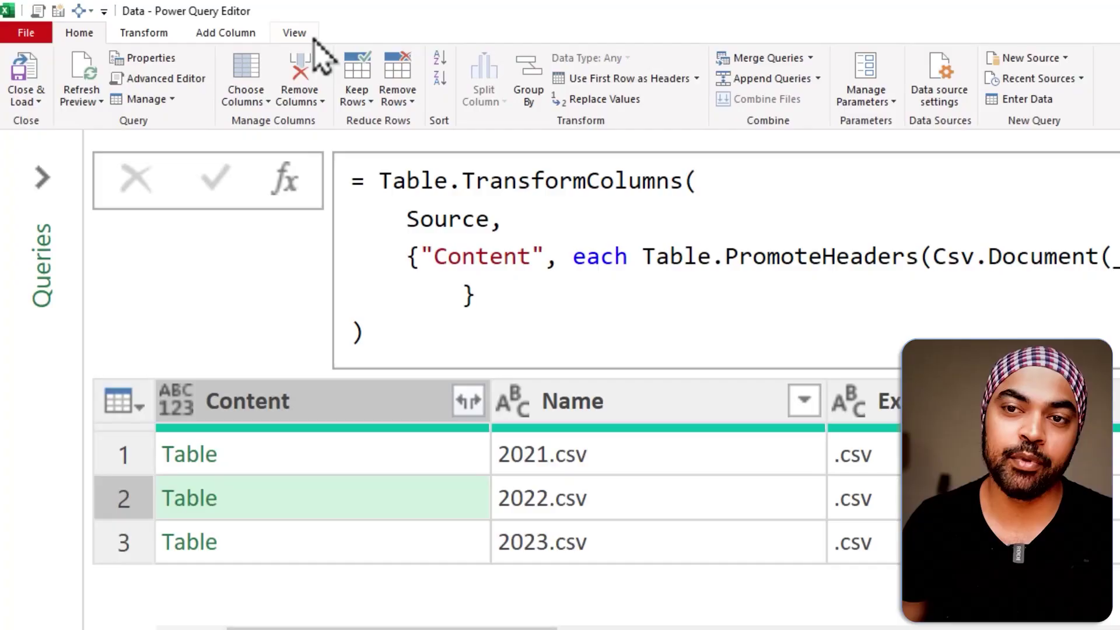
{"action": "left_click", "coordinate": [300, 32]}
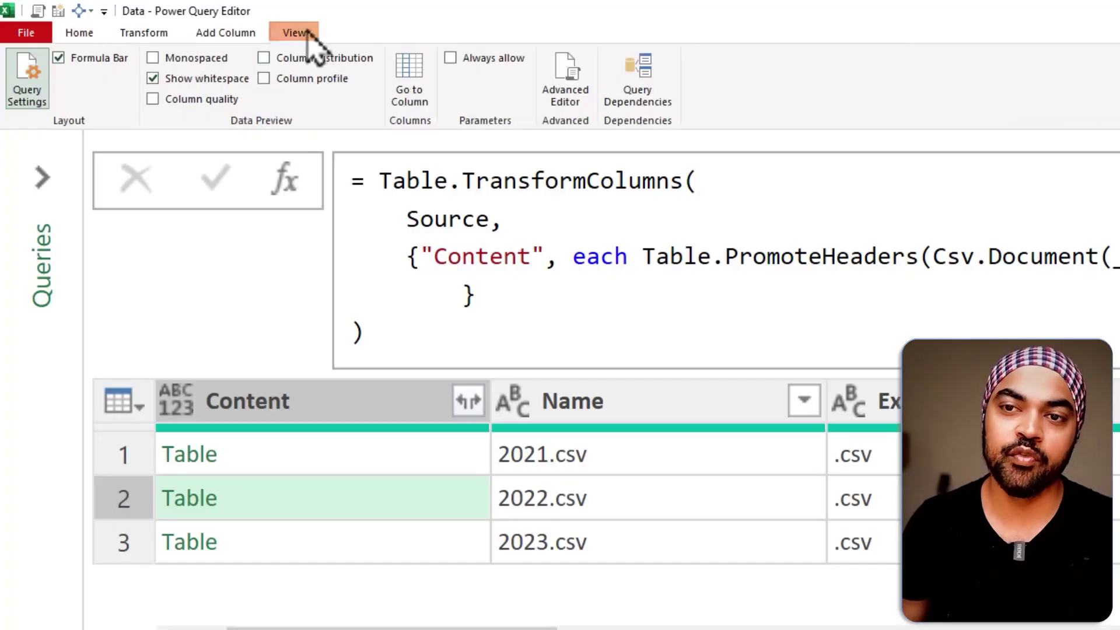
{"action": "left_click", "coordinate": [565, 83]}
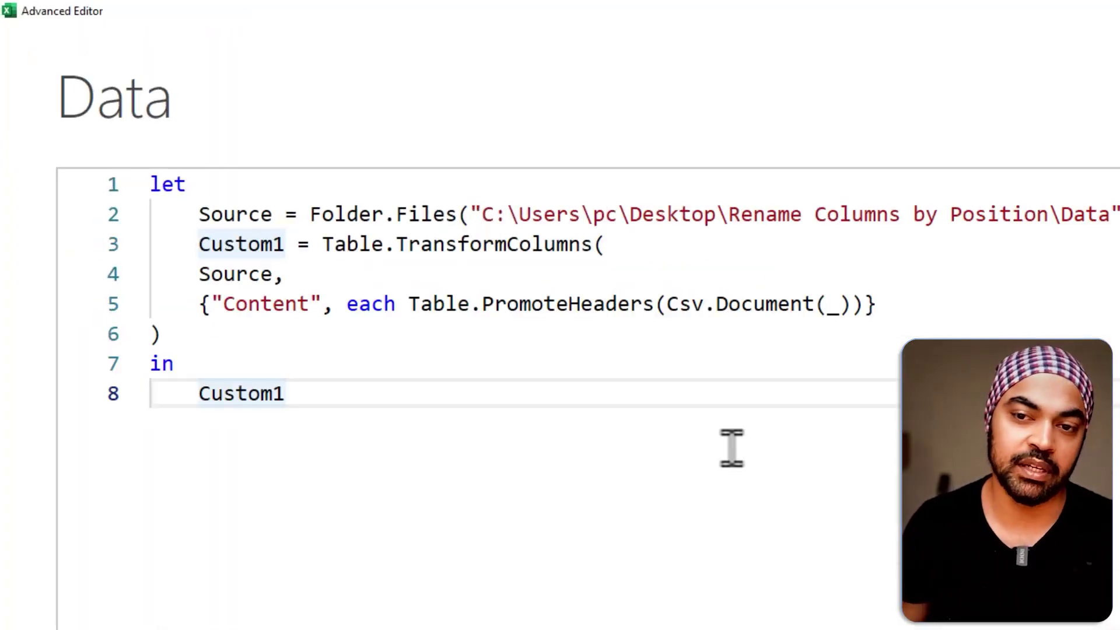
{"action": "left_click", "coordinate": [408, 309]}
{"action": "key", "text": "Return"}
{"action": "key", "text": "Tab"}
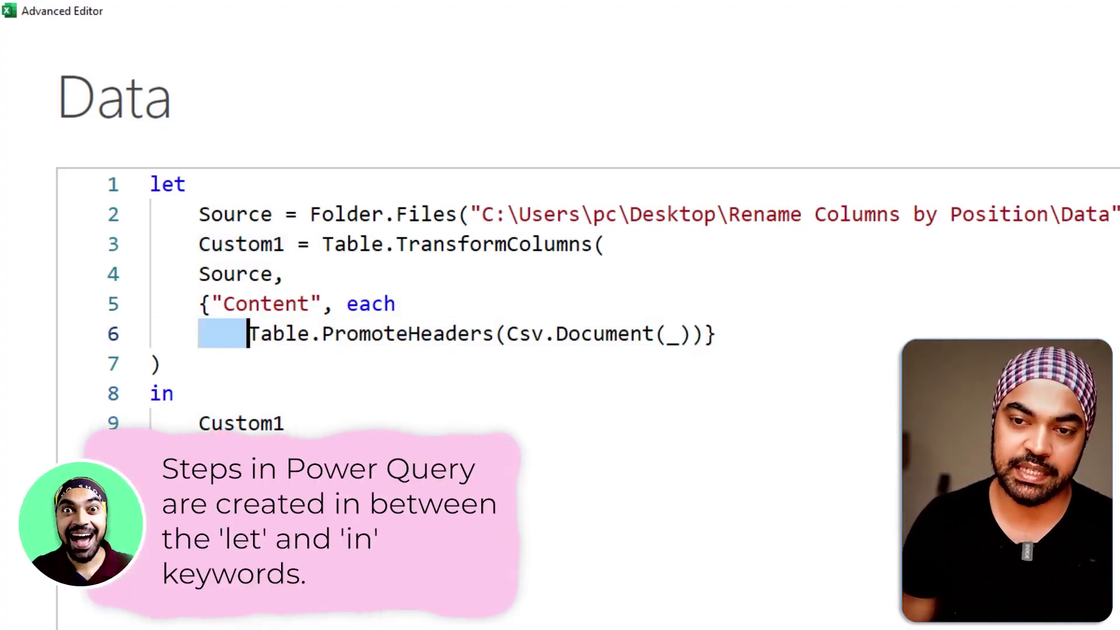
{"action": "key", "text": "Return"}
{"action": "key", "text": "Up"}
{"action": "key", "text": "Tab"}
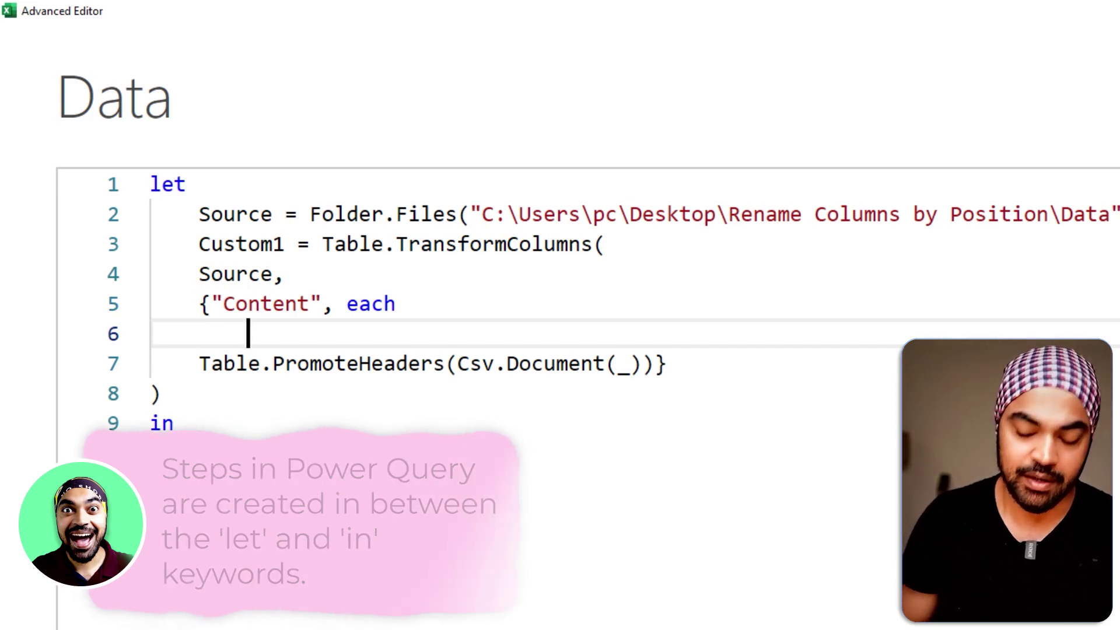
{"action": "type", "text": "let"}
{"action": "key", "text": "Return"}
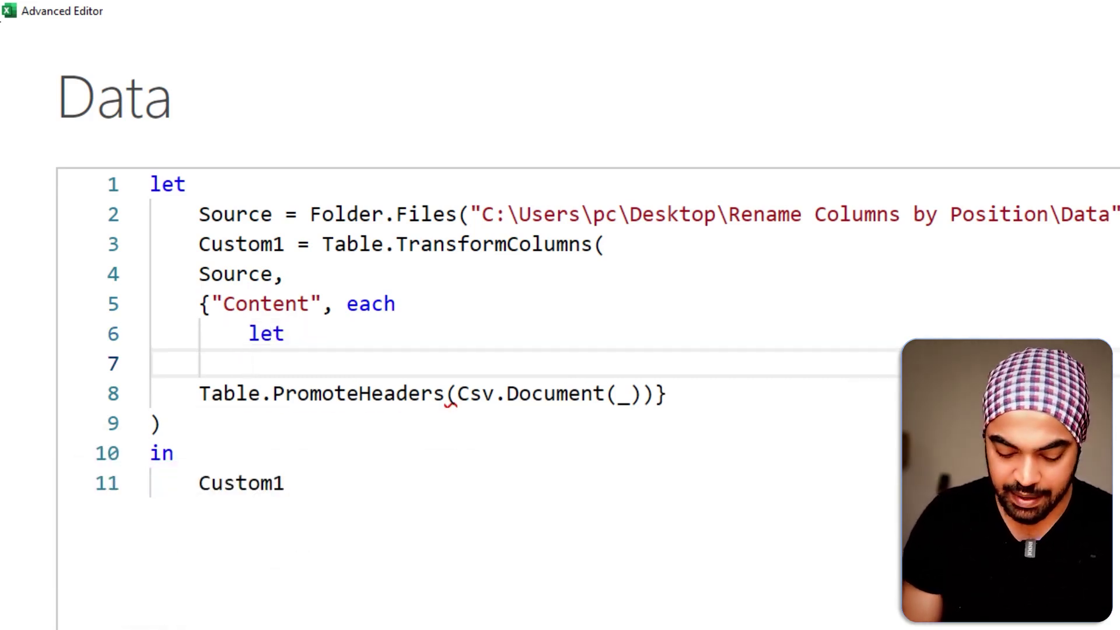
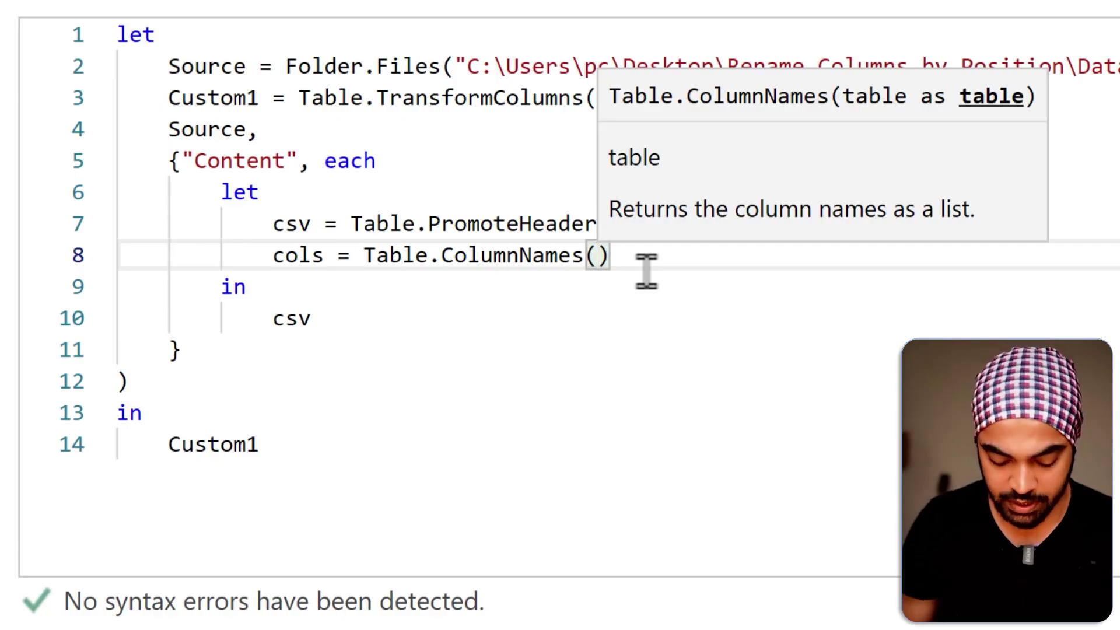
Complete the cols step as Table.ColumnNames(csv) and return cols from the nested in clause.
{"action": "type", "text": "csv"}
{"action": "left_click", "coordinate": [683, 257]}
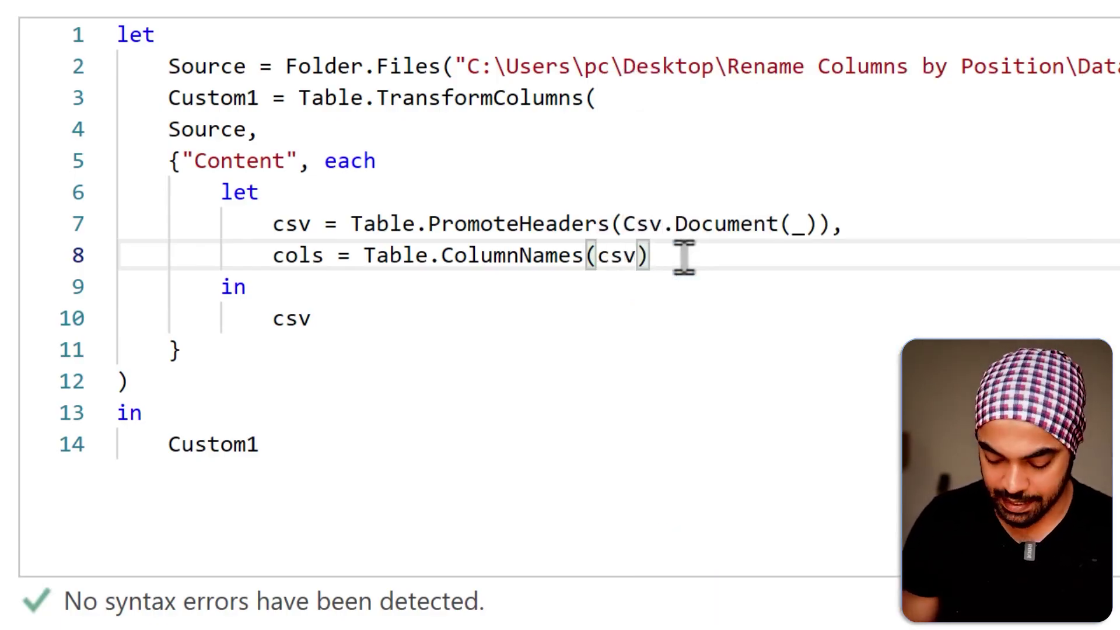
{"action": "key", "text": "Down"}
{"action": "key", "text": "Down"}
{"action": "key", "text": "Down"}
{"action": "key", "text": "Up"}
{"action": "key", "text": "shift+Home"}
{"action": "type", "text": "cols"}
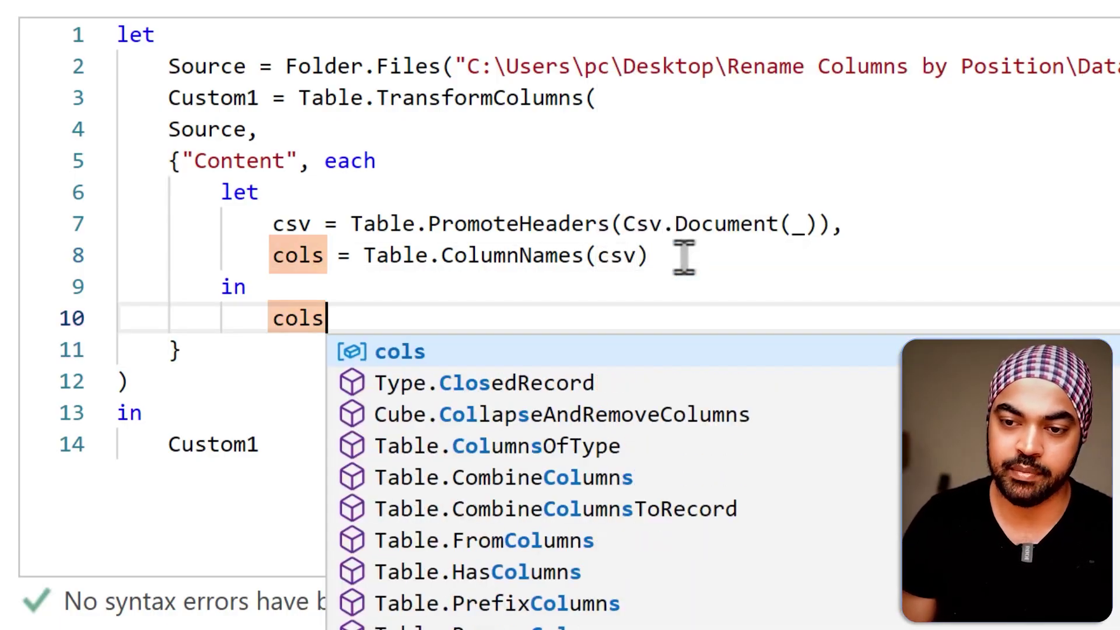
{"action": "key", "text": "Escape"}
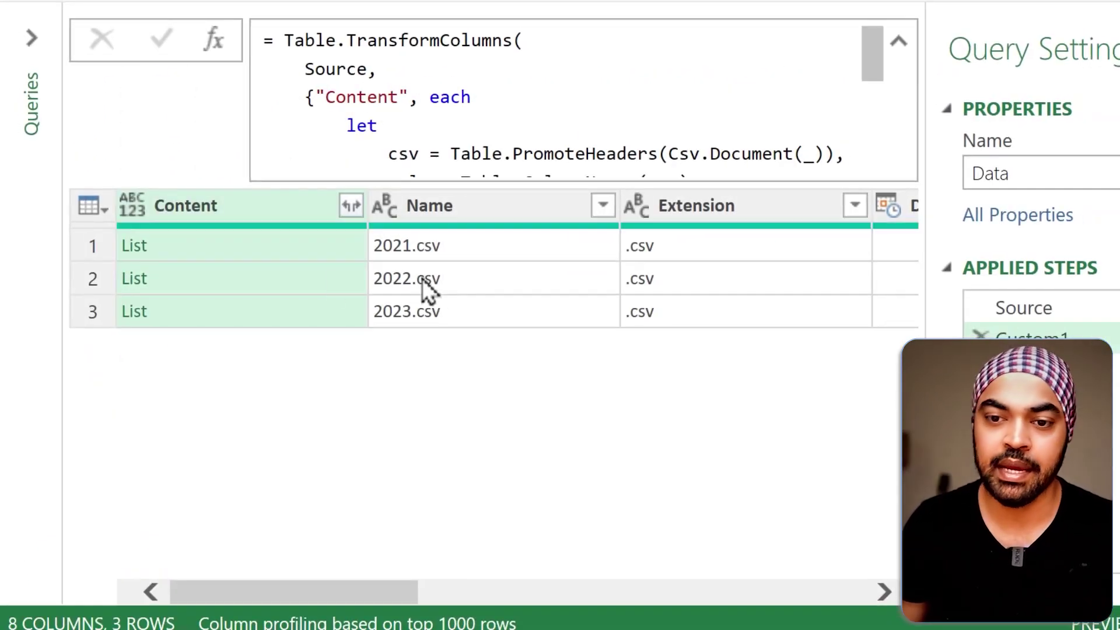
Preview the column name lists in the Content column for 2021.csv, 2022.csv and 2023.csv.
{"action": "left_click", "coordinate": [258, 249]}
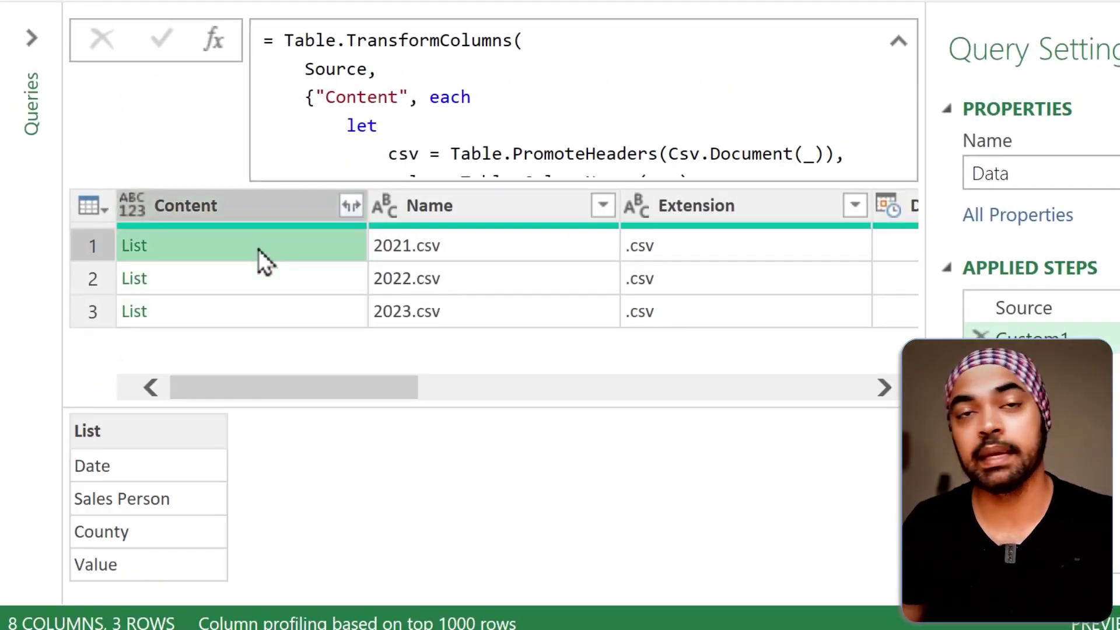
{"action": "left_click", "coordinate": [239, 283]}
{"action": "left_click", "coordinate": [239, 308]}
{"action": "left_click", "coordinate": [241, 284]}
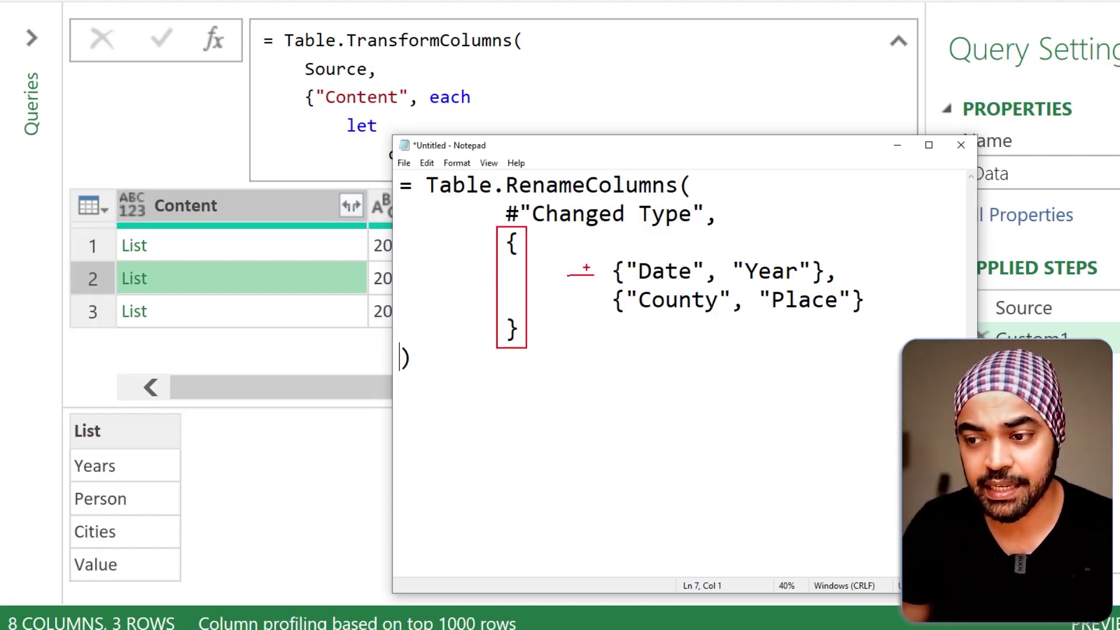
Compare the Content lists and the newnames query with the old and new name pairs in Notepad's Table.RenameColumns sample.
{"action": "left_click", "coordinate": [32, 38]}
{"action": "left_click_drag", "start_coordinate": [754, 146], "coordinate": [875, 118]}
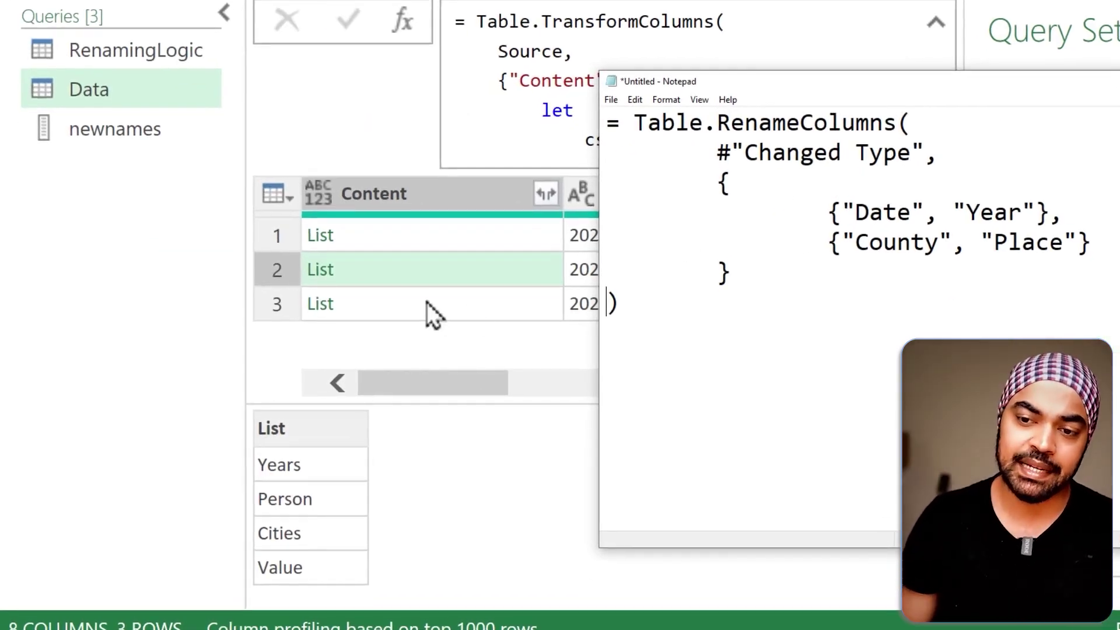
{"action": "key", "text": "ctrl+2"}
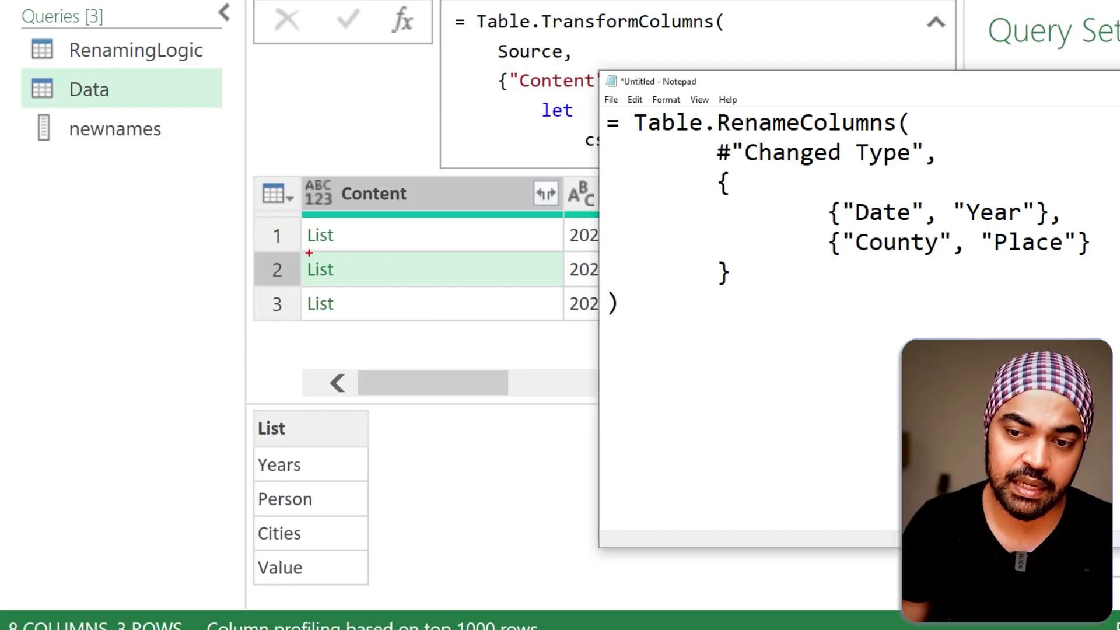
{"action": "left_click_drag", "start_coordinate": [309, 253], "coordinate": [350, 287]}
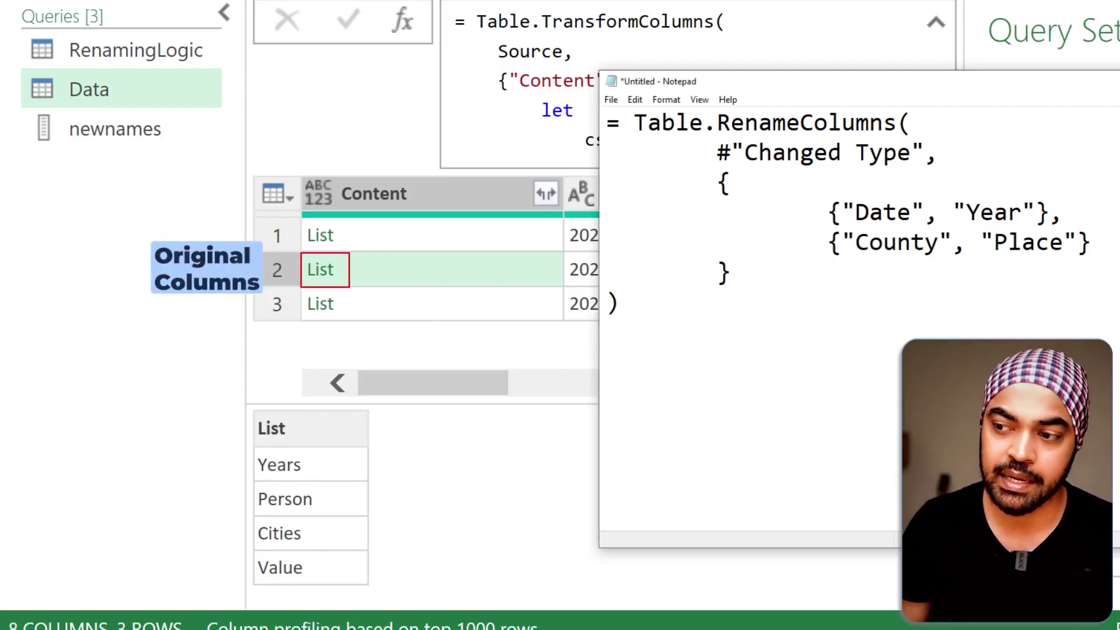
{"action": "mouse_move", "coordinate": [62, 115]}
{"action": "left_mouse_down"}
{"action": "mouse_move", "coordinate": [122, 142]}
{"action": "mouse_move", "coordinate": [183, 151]}
{"action": "left_mouse_up"}
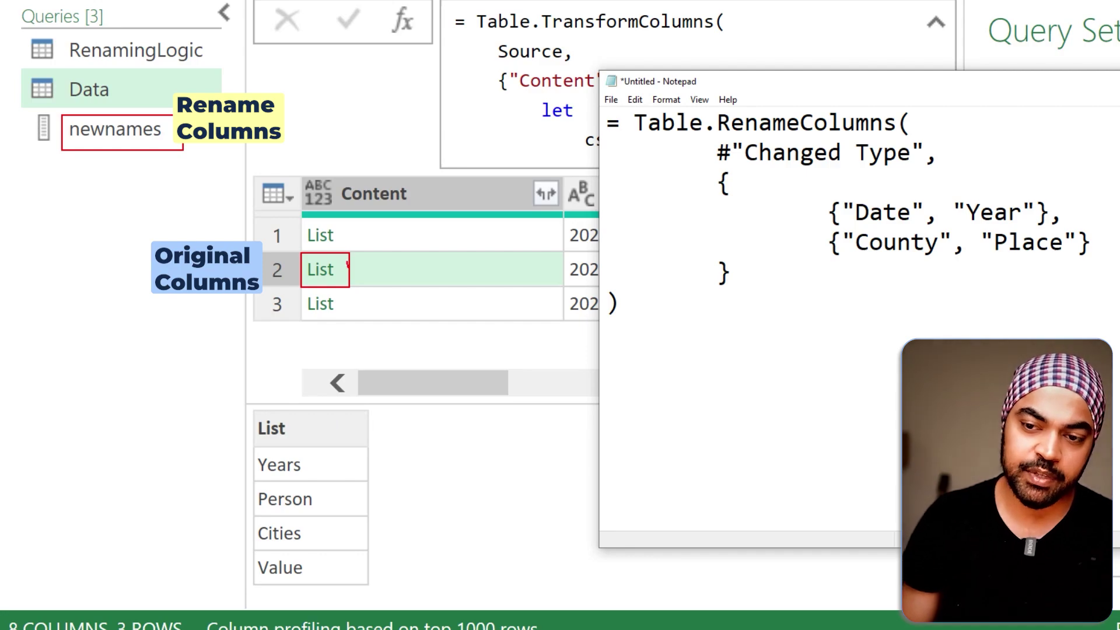
{"action": "left_click_drag", "start_coordinate": [348, 266], "coordinate": [374, 251]}
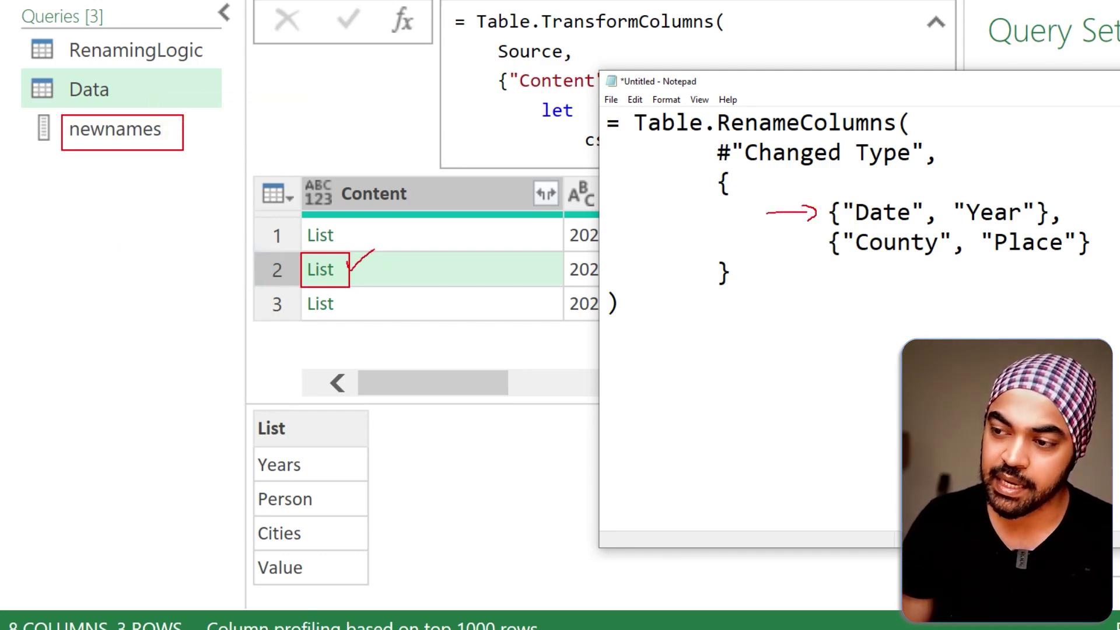
{"action": "mouse_move", "coordinate": [853, 213]}
{"action": "left_mouse_down"}
{"action": "mouse_move", "coordinate": [922, 213]}
{"action": "mouse_move", "coordinate": [836, 208]}
{"action": "mouse_move", "coordinate": [927, 228]}
{"action": "mouse_move", "coordinate": [902, 195]}
{"action": "left_mouse_up"}
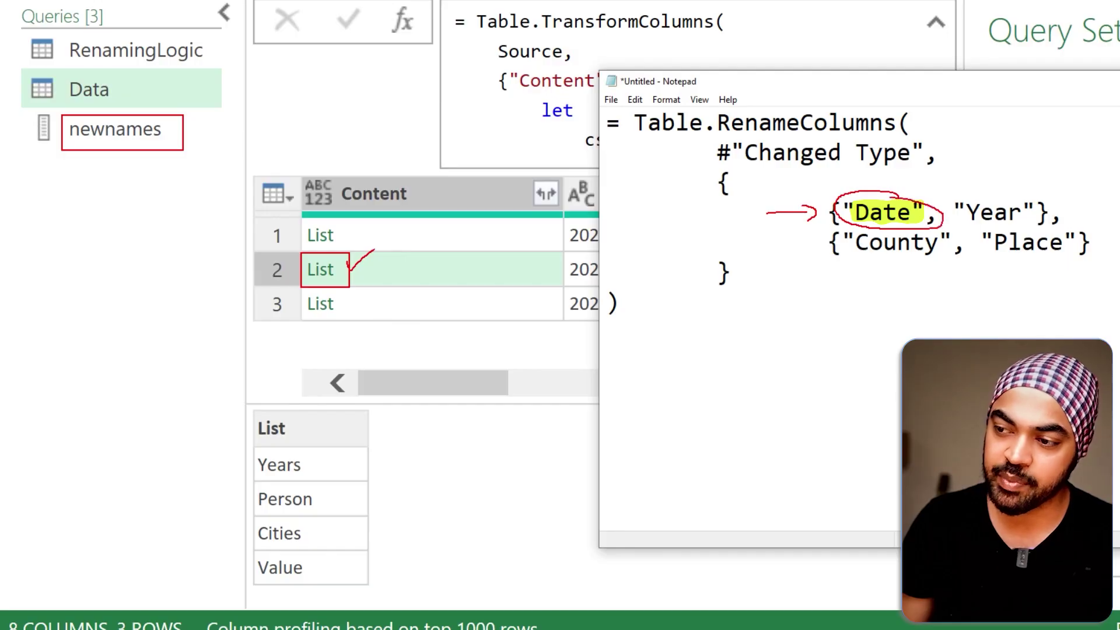
Match the first two entries of the 2022.csv column list by position with the newnames query and Notepad's old and new name pairs.
{"action": "left_click_drag", "start_coordinate": [259, 465], "coordinate": [300, 465]}
{"action": "mouse_move", "coordinate": [313, 449]}
{"action": "left_mouse_down"}
{"action": "mouse_move", "coordinate": [241, 462]}
{"action": "mouse_move", "coordinate": [328, 450]}
{"action": "left_mouse_up"}
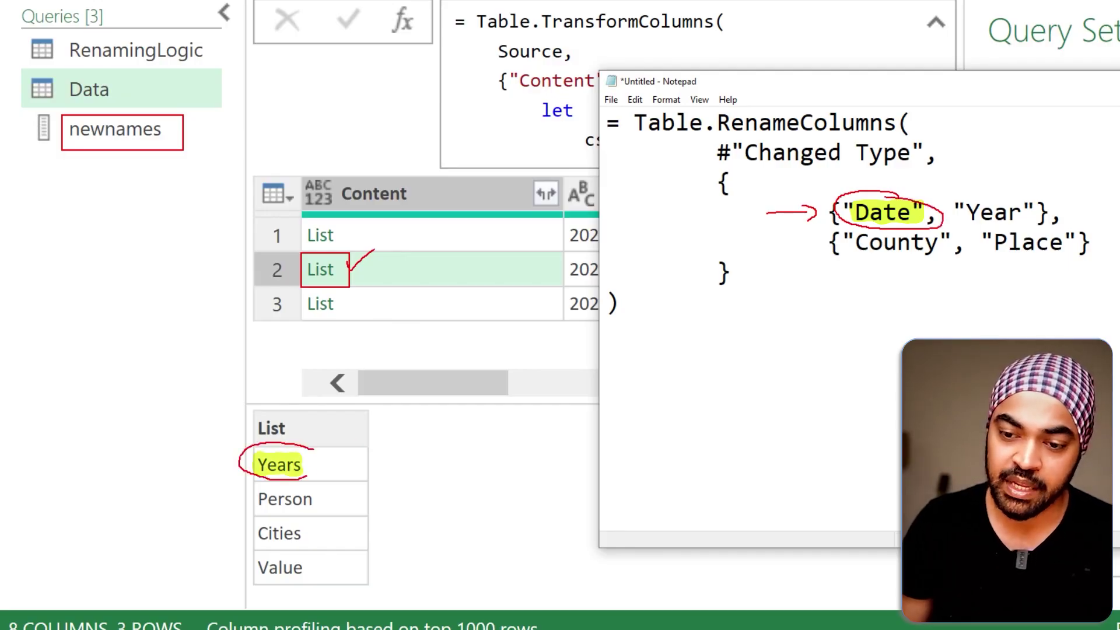
{"action": "mouse_move", "coordinate": [957, 212]}
{"action": "left_mouse_down"}
{"action": "mouse_move", "coordinate": [1033, 210]}
{"action": "mouse_move", "coordinate": [951, 225]}
{"action": "mouse_move", "coordinate": [1013, 188]}
{"action": "left_mouse_up"}
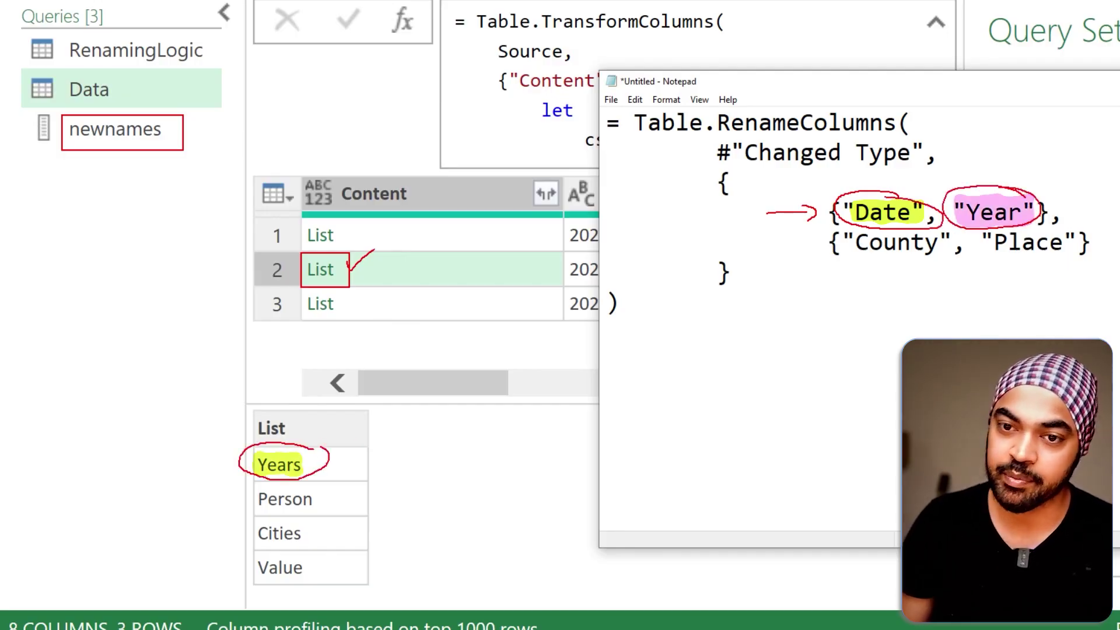
{"action": "mouse_move", "coordinate": [70, 129]}
{"action": "left_mouse_down"}
{"action": "mouse_move", "coordinate": [176, 130]}
{"action": "mouse_move", "coordinate": [213, 112]}
{"action": "left_mouse_up"}
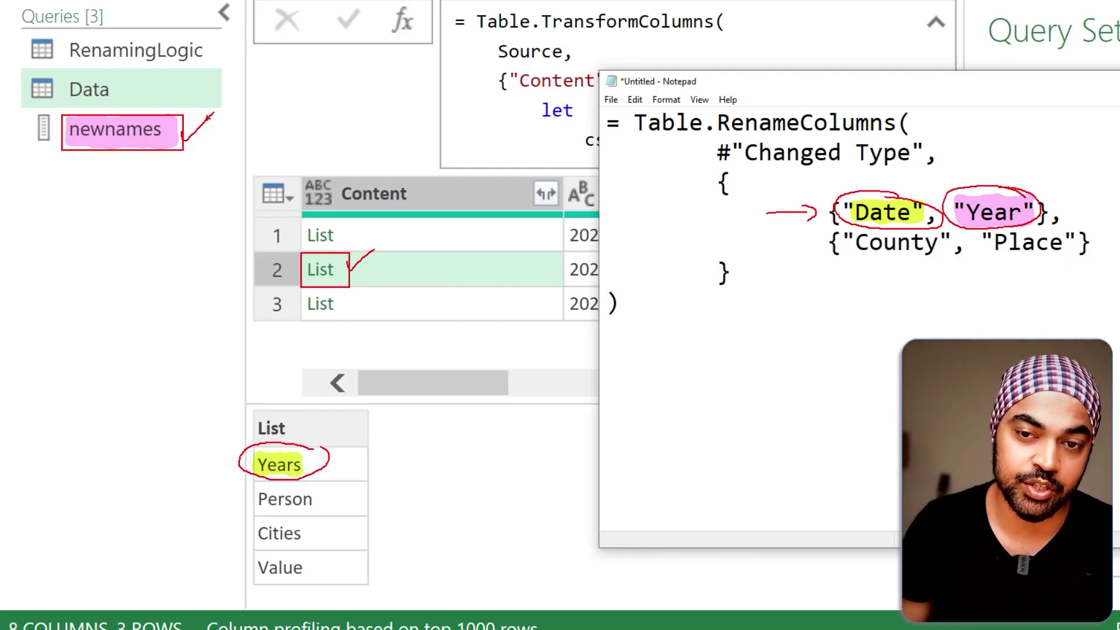
{"action": "left_click_drag", "start_coordinate": [147, 138], "coordinate": [182, 167]}
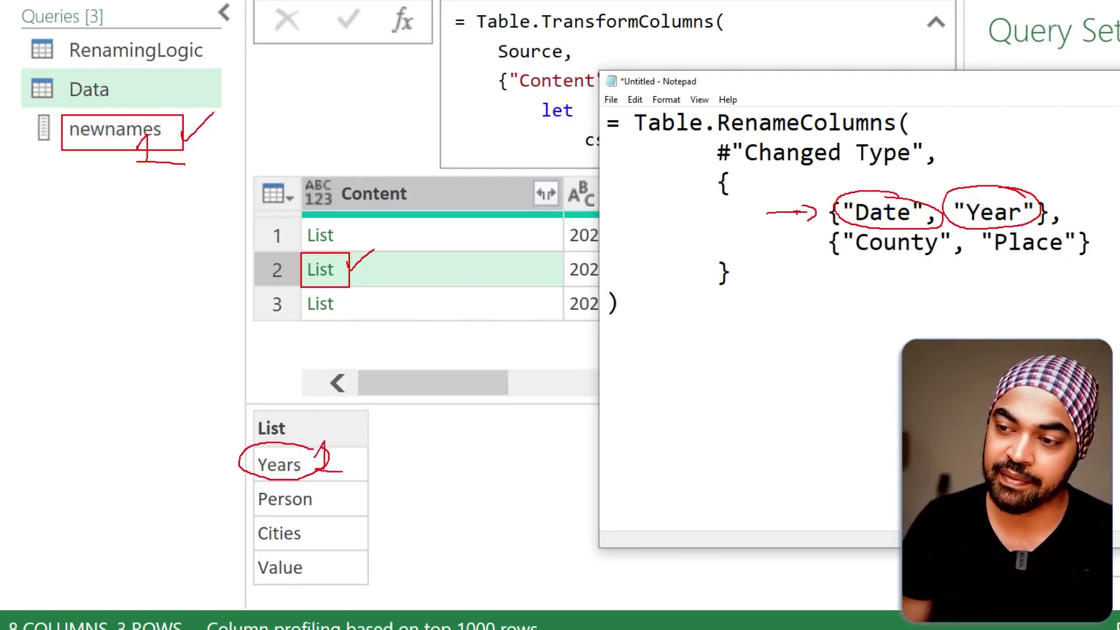
{"action": "key", "text": "e"}
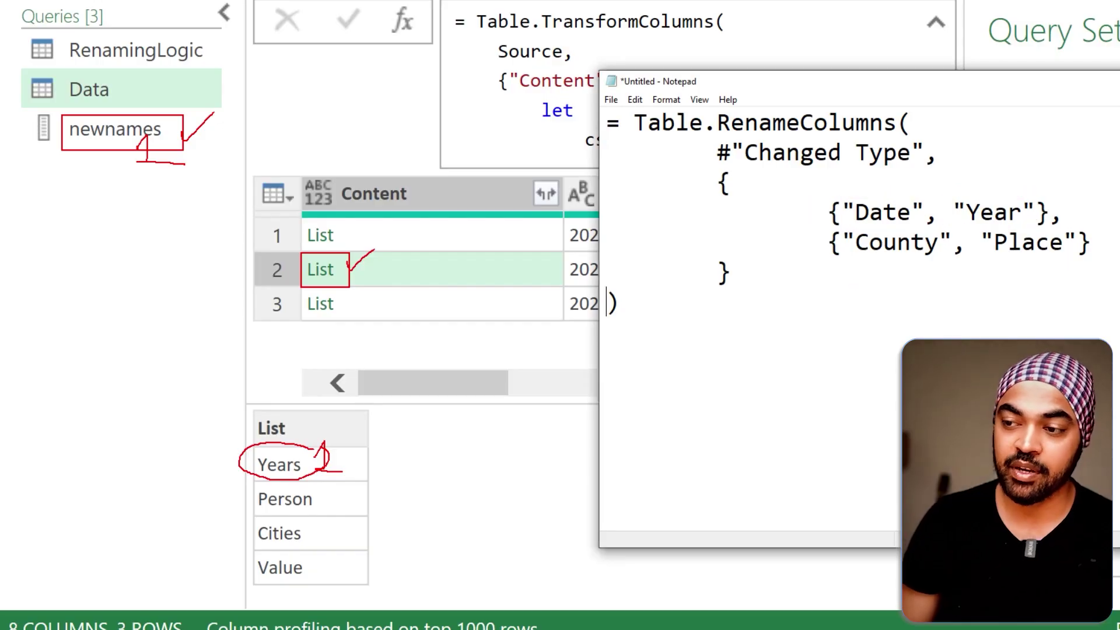
{"action": "left_click_drag", "start_coordinate": [821, 260], "coordinate": [1106, 269]}
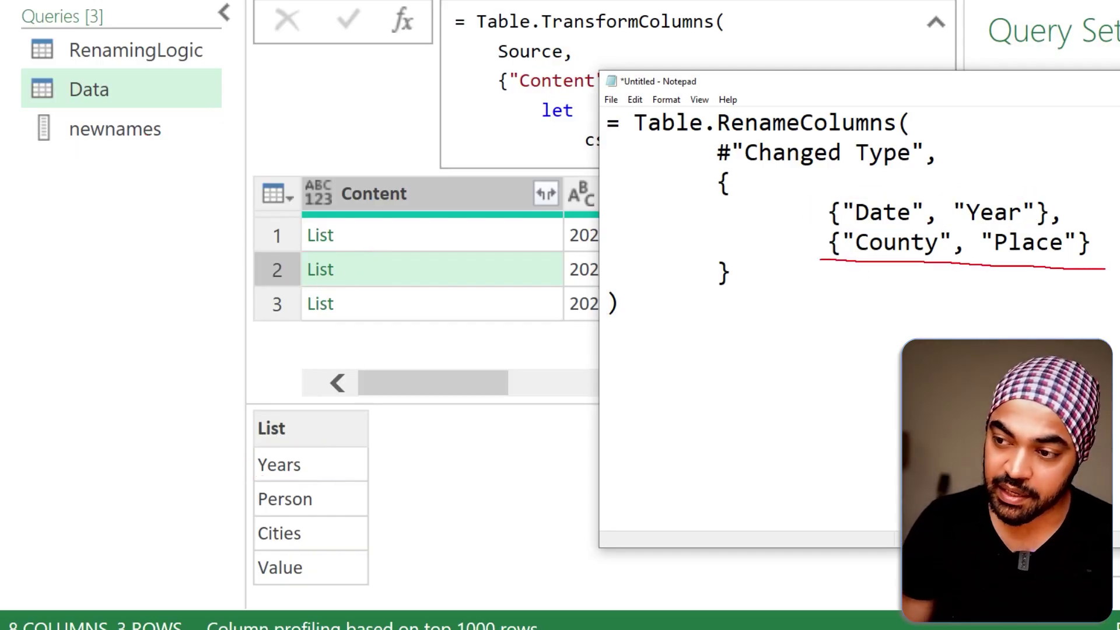
{"action": "mouse_move", "coordinate": [314, 493]}
{"action": "left_mouse_down"}
{"action": "mouse_move", "coordinate": [265, 490]}
{"action": "mouse_move", "coordinate": [322, 502]}
{"action": "mouse_move", "coordinate": [281, 479]}
{"action": "left_mouse_up"}
{"action": "mouse_move", "coordinate": [123, 152]}
{"action": "left_mouse_down"}
{"action": "mouse_move", "coordinate": [93, 174]}
{"action": "mouse_move", "coordinate": [145, 155]}
{"action": "left_mouse_up"}
{"action": "left_click_drag", "start_coordinate": [782, 237], "coordinate": [811, 236]}
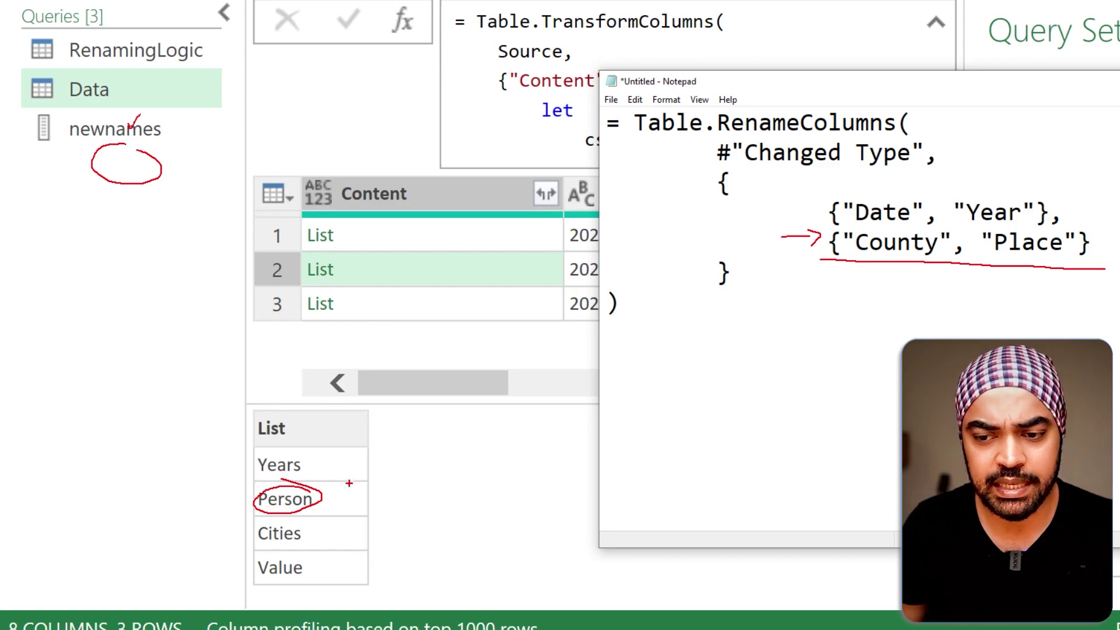
{"action": "left_click_drag", "start_coordinate": [305, 456], "coordinate": [362, 431]}
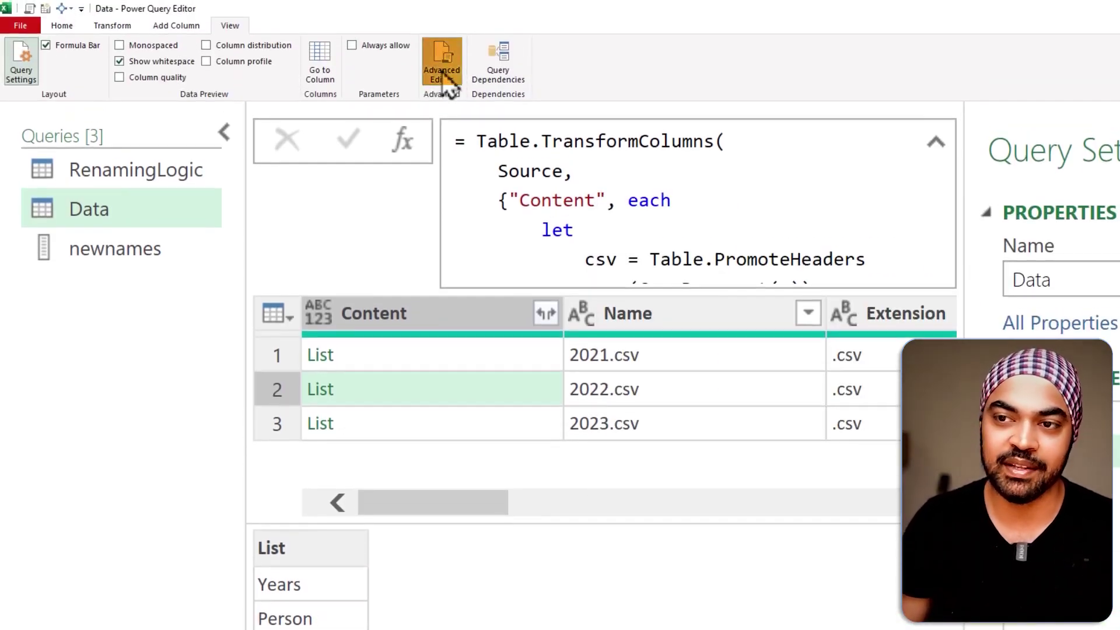
In the Data query's Advanced Editor, add a comma after Table.ColumnNames(csv) and start a renamepairs step on a new line.
{"action": "left_click", "coordinate": [442, 73]}
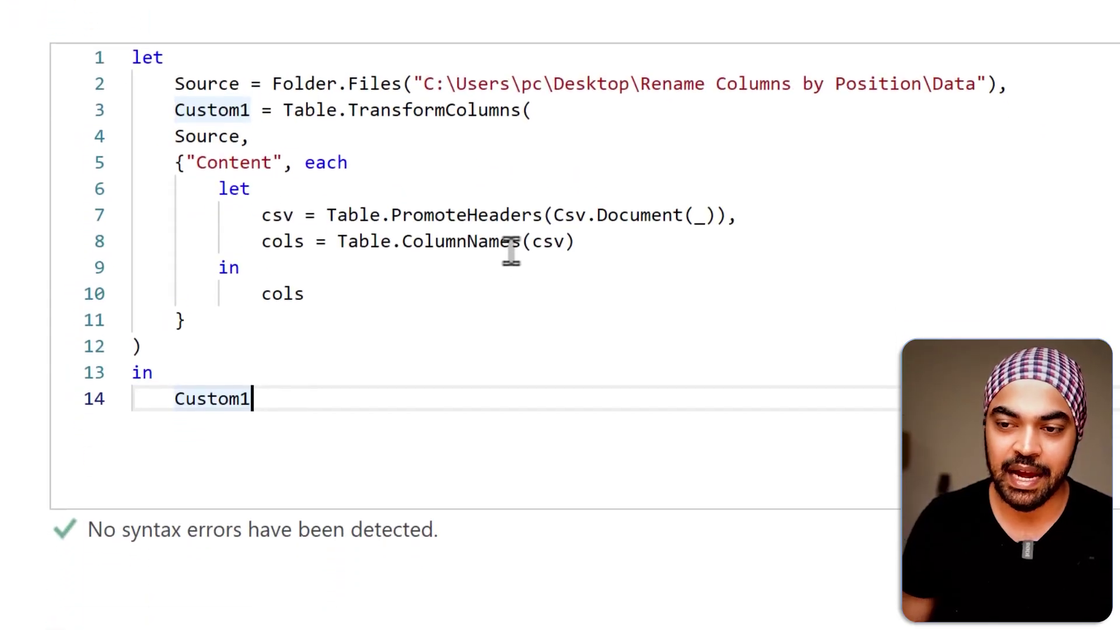
{"action": "left_click", "coordinate": [453, 260]}
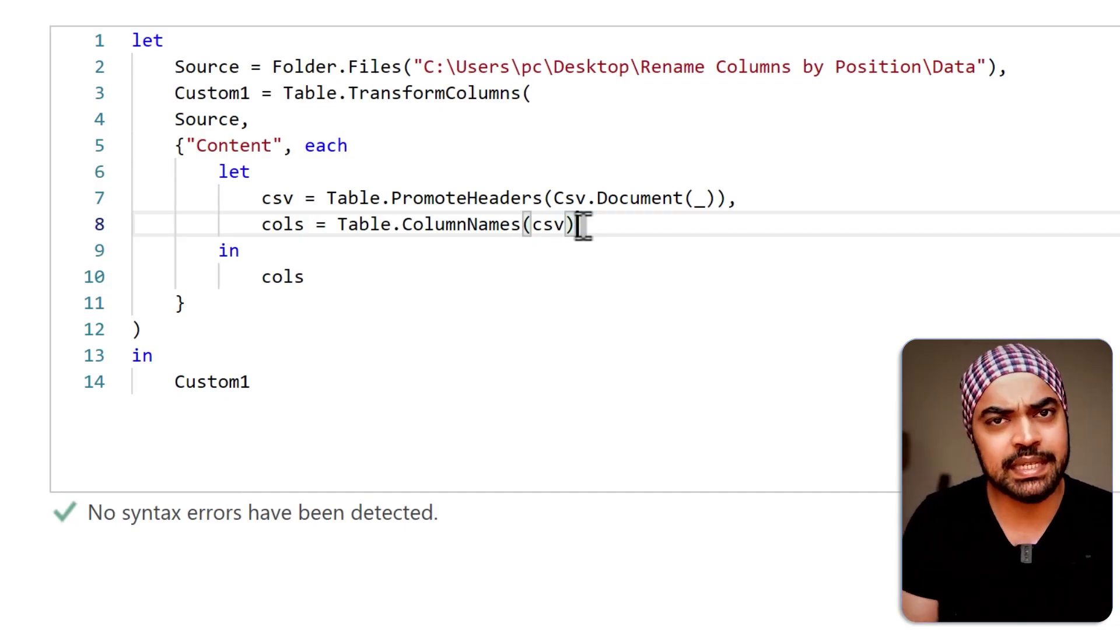
{"action": "type", "text": ","}
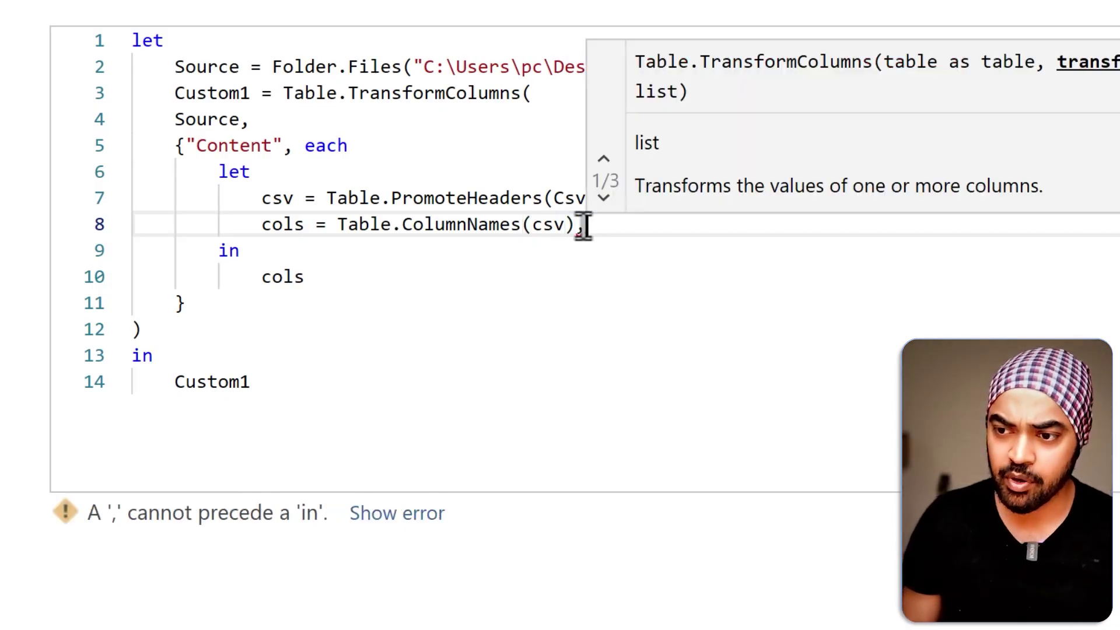
{"action": "key", "text": "Return"}
{"action": "type", "text": "rename"}
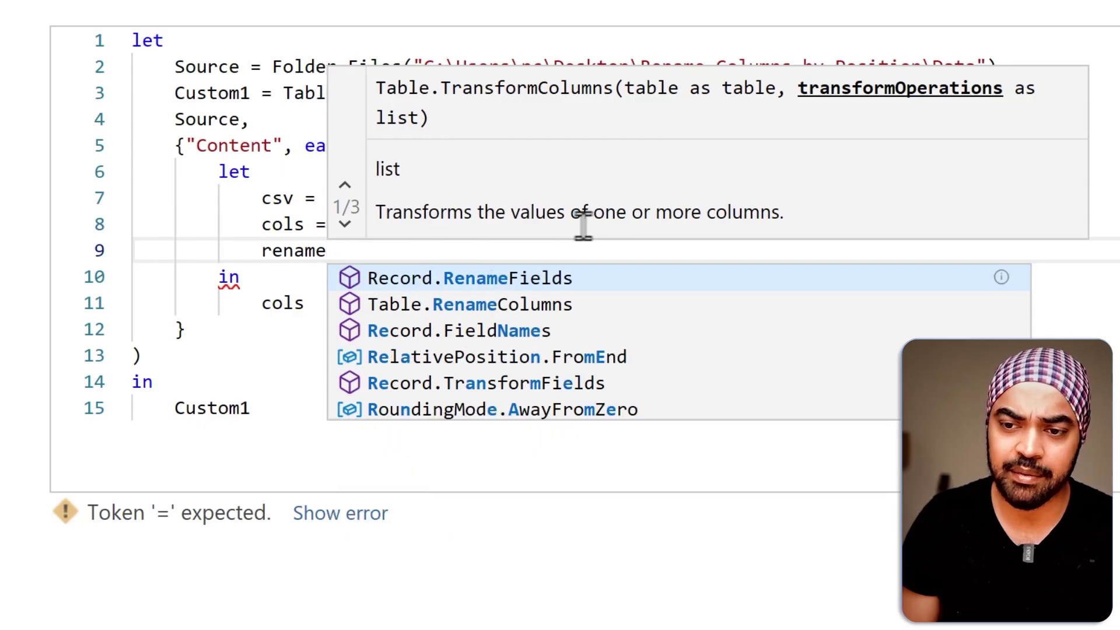
{"action": "type", "text": "paids"}
{"action": "key", "text": "BackSpace"}
{"action": "key", "text": "BackSpace"}
{"action": "key", "text": "BackSpace"}
{"action": "type", "text": "r"}
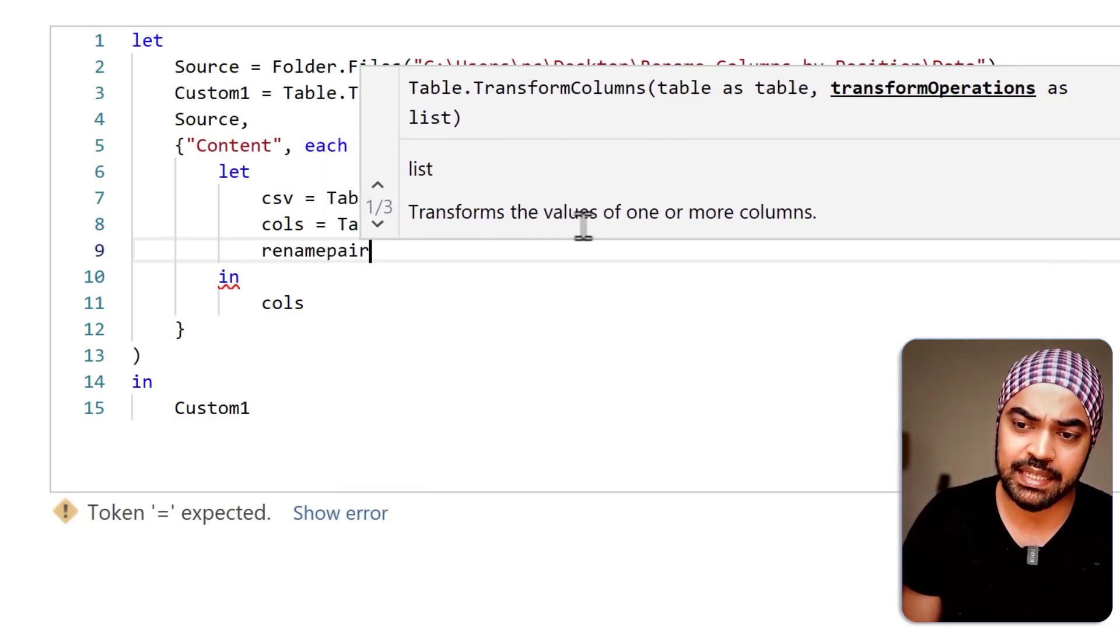
{"action": "type", "text": "s = "}
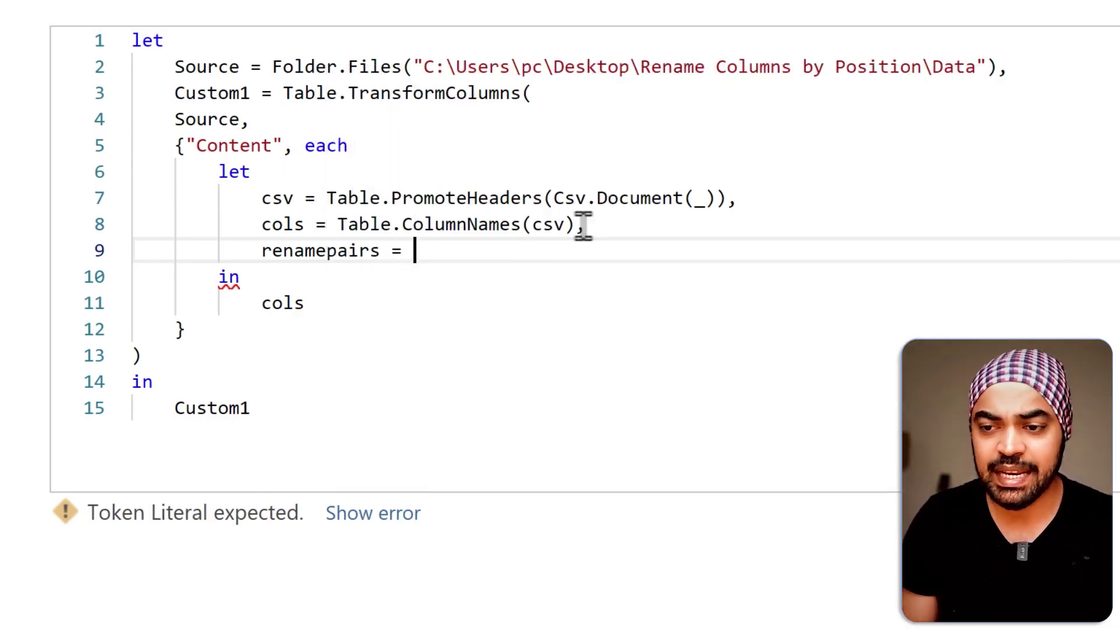
Define renamepairs as List.Zip({cols, newnames}), return renamepairs from the nested in clause, and apply the code.
{"action": "type", "text": "List"}
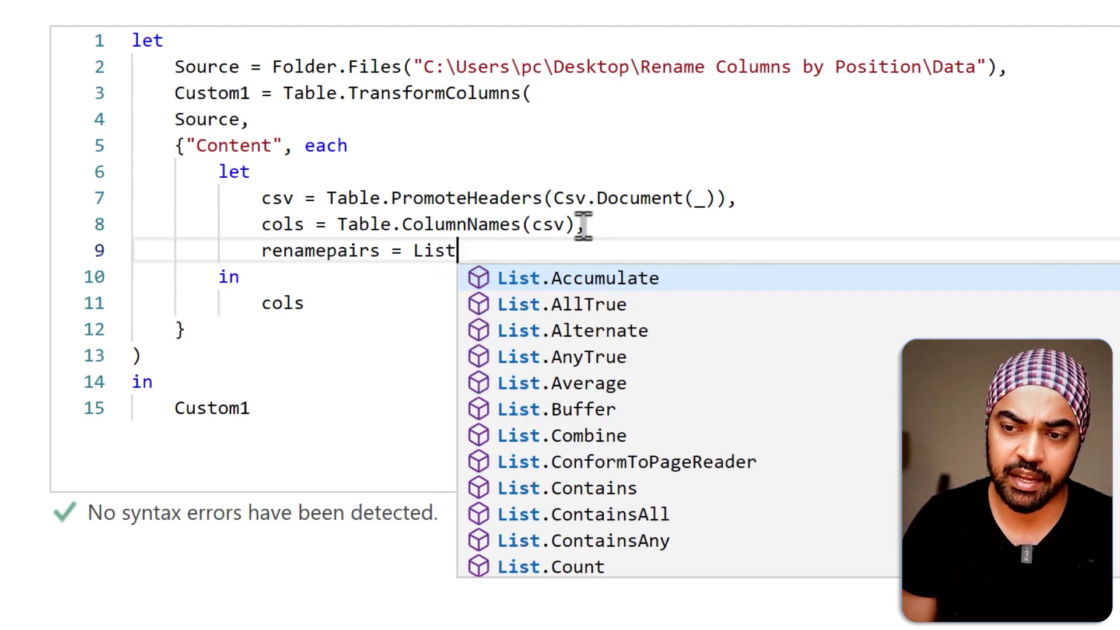
{"action": "type", "text": ".Zio"}
{"action": "key", "text": "BackSpace"}
{"action": "type", "text": "p"}
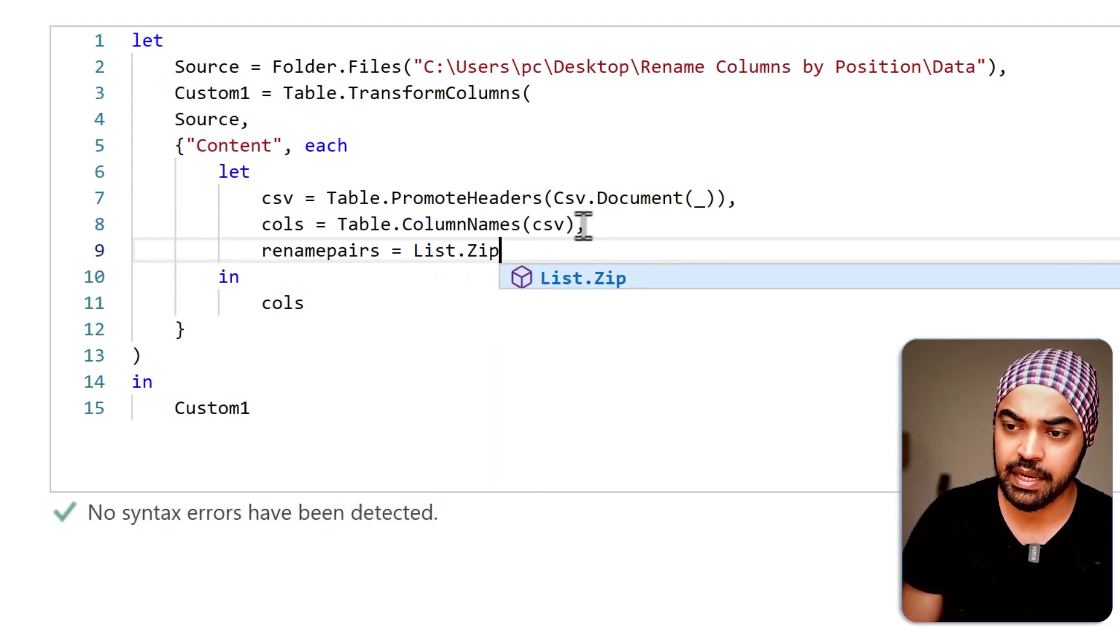
{"action": "type", "text": "({"}
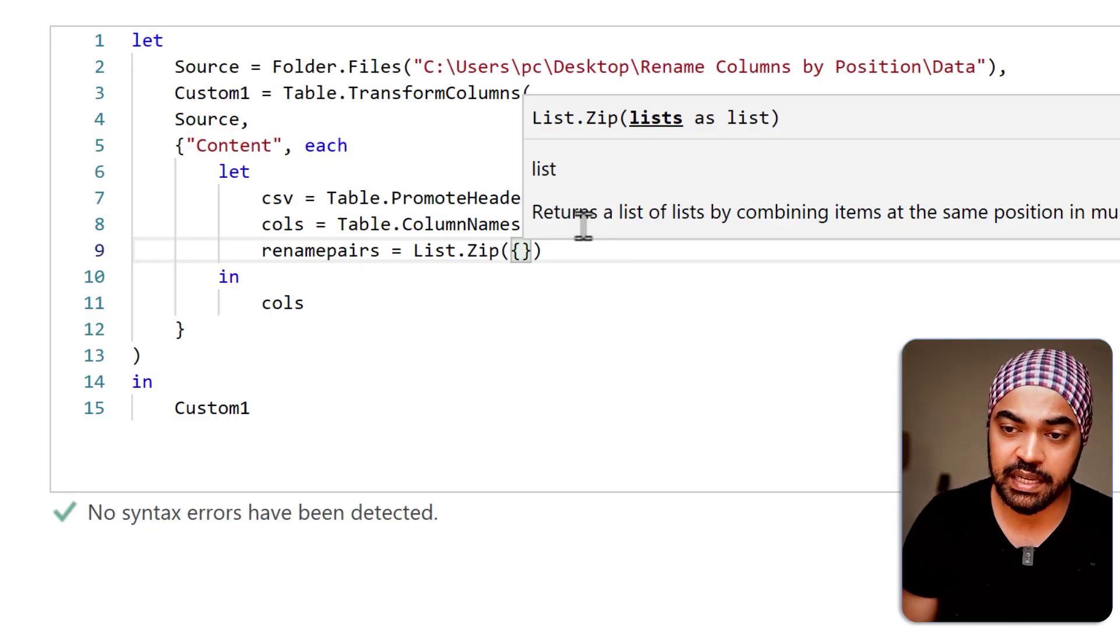
{"action": "type", "text": "cols"}
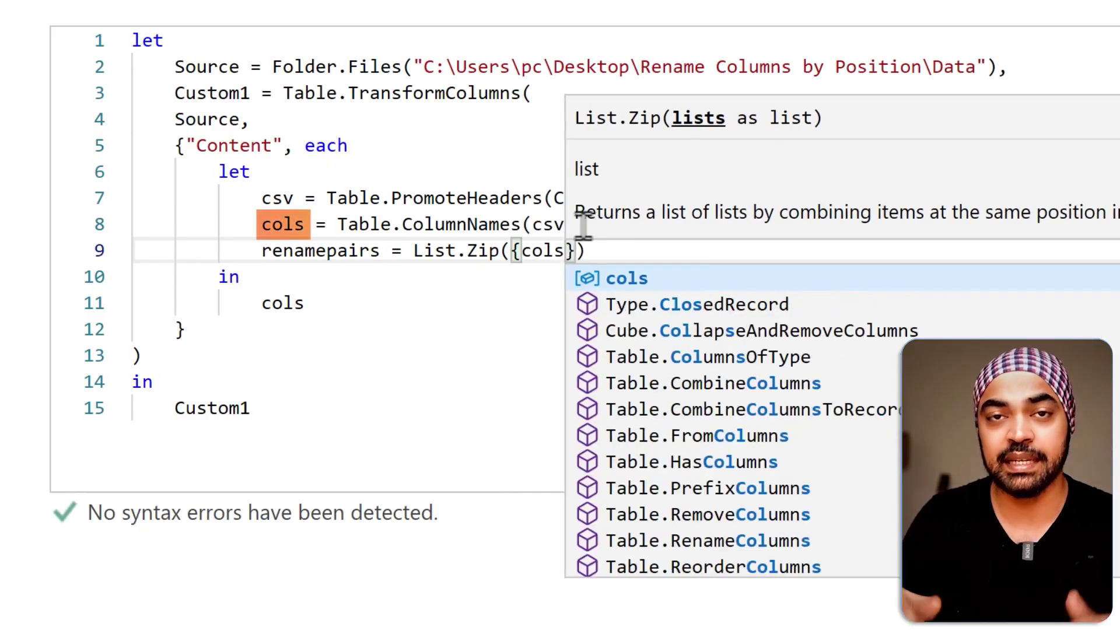
{"action": "type", "text": ", "}
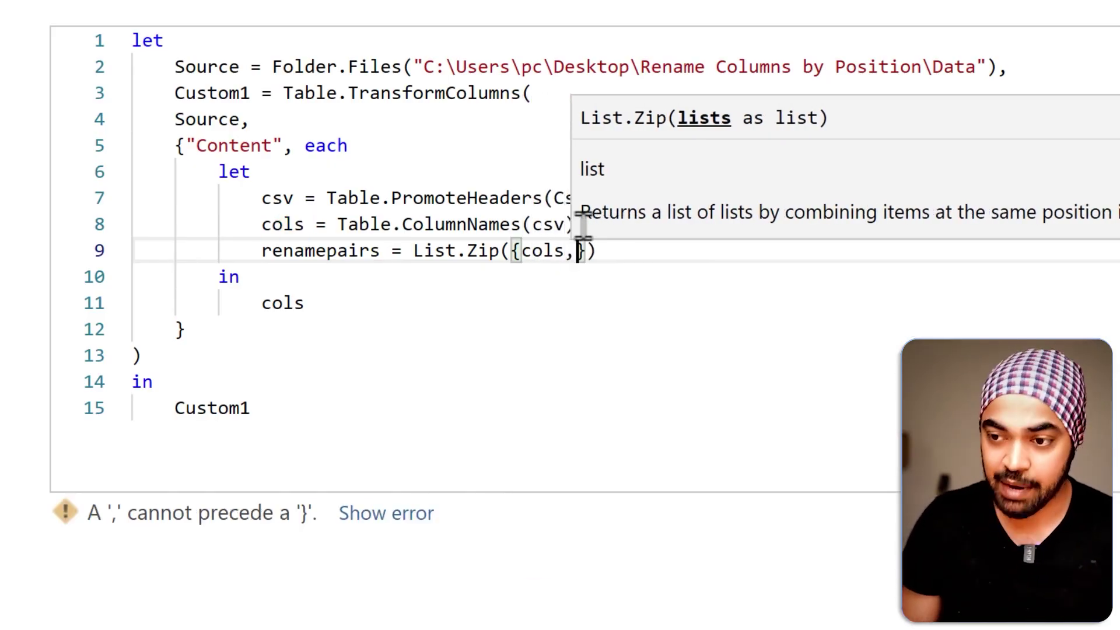
{"action": "type", "text": "newnames"}
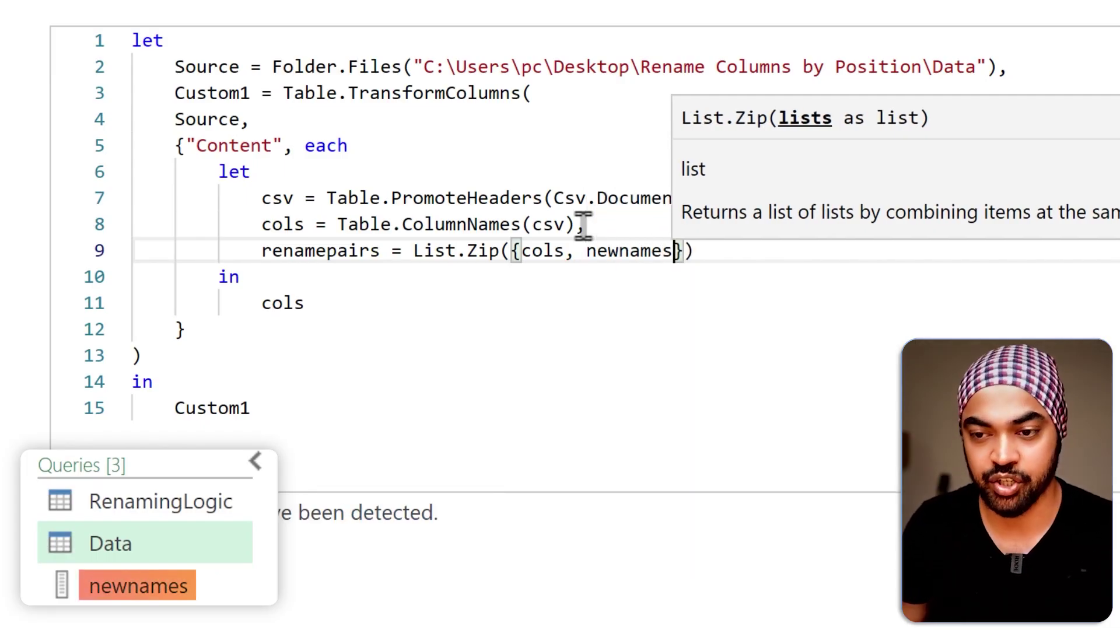
{"action": "double_click", "coordinate": [287, 304]}
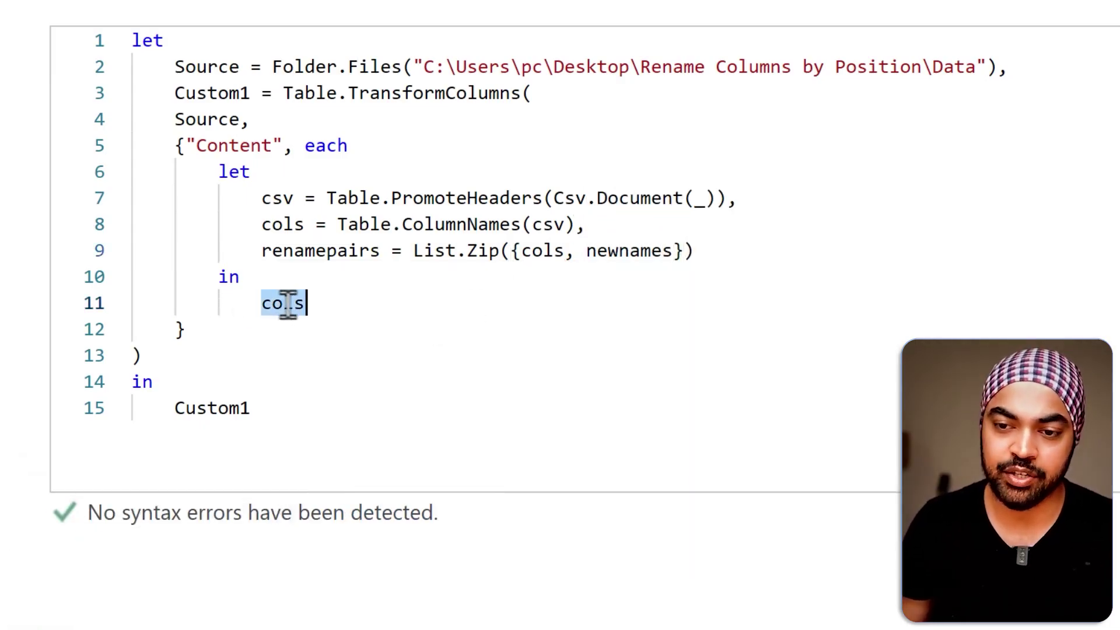
{"action": "type", "text": "renamepairs"}
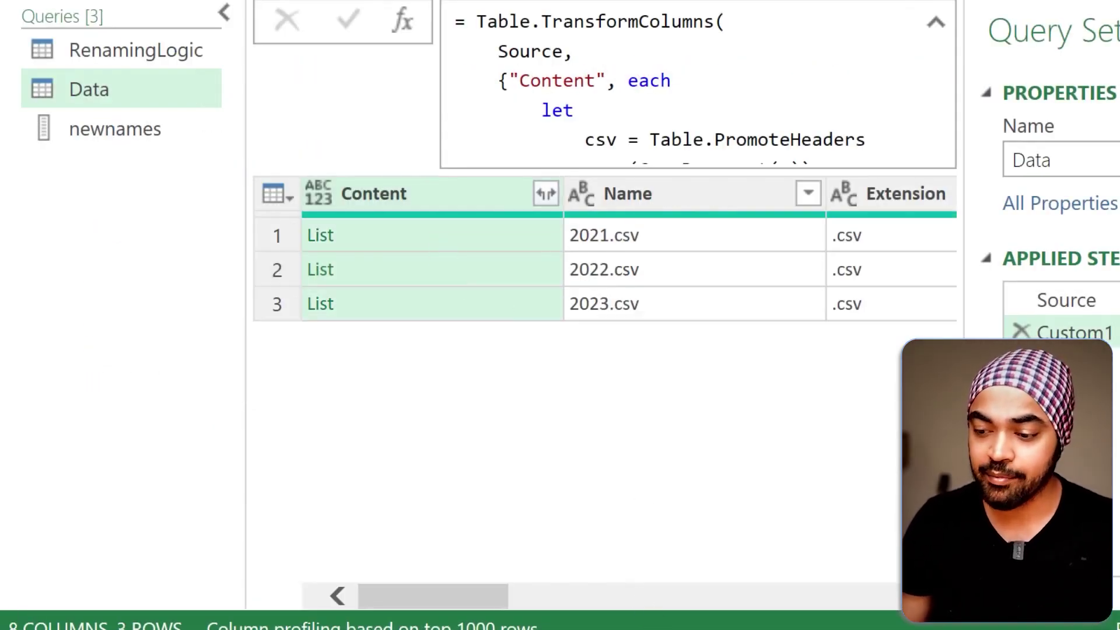
Switch to Notepad and examine how each old and new name pair is written in the Table.RenameColumns sample.
{"action": "key", "text": "alt+Tab"}
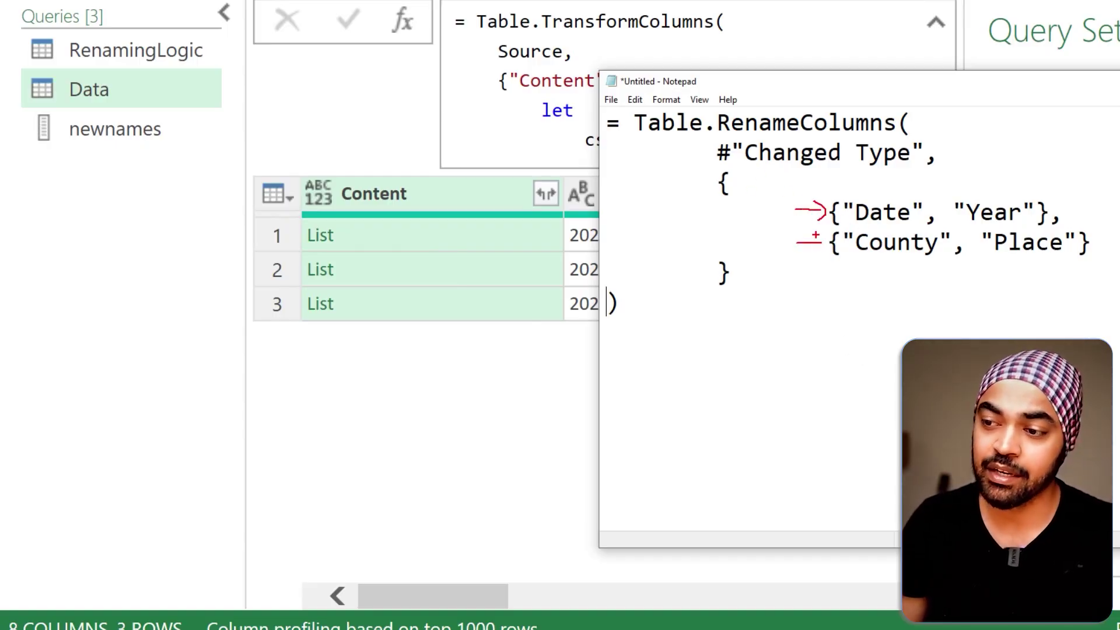
{"action": "left_click_drag", "start_coordinate": [816, 236], "coordinate": [813, 255]}
{"action": "mouse_move", "coordinate": [919, 193]}
{"action": "left_mouse_down"}
{"action": "mouse_move", "coordinate": [847, 208]}
{"action": "mouse_move", "coordinate": [850, 176]}
{"action": "left_mouse_up"}
{"action": "mouse_move", "coordinate": [1004, 195]}
{"action": "left_mouse_down"}
{"action": "mouse_move", "coordinate": [1021, 228]}
{"action": "mouse_move", "coordinate": [946, 186]}
{"action": "left_mouse_up"}
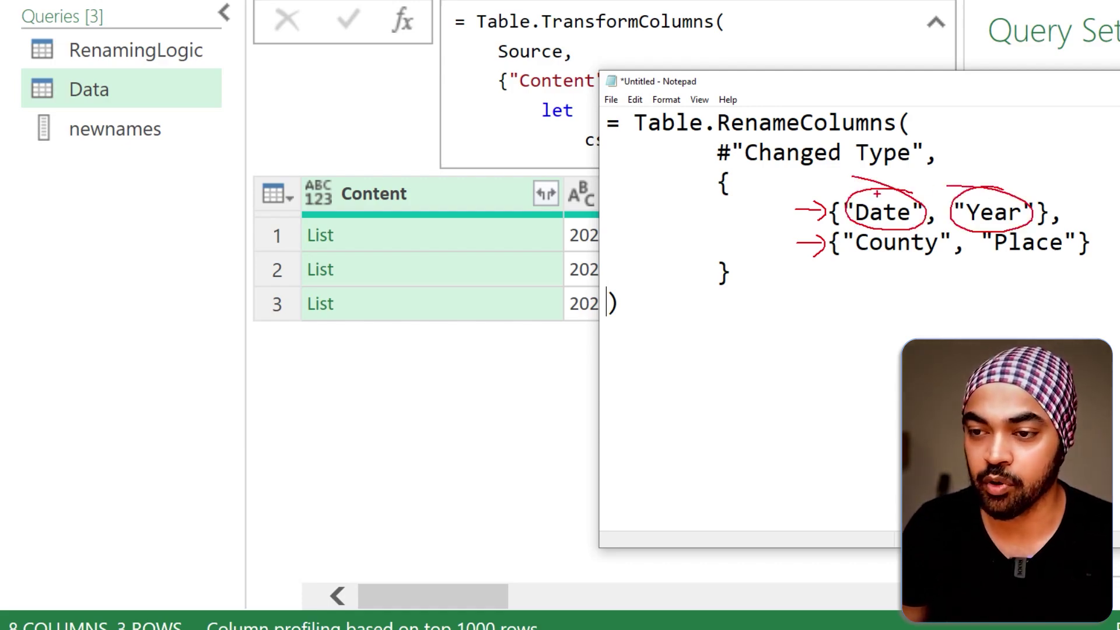
{"action": "key", "text": "Escape"}
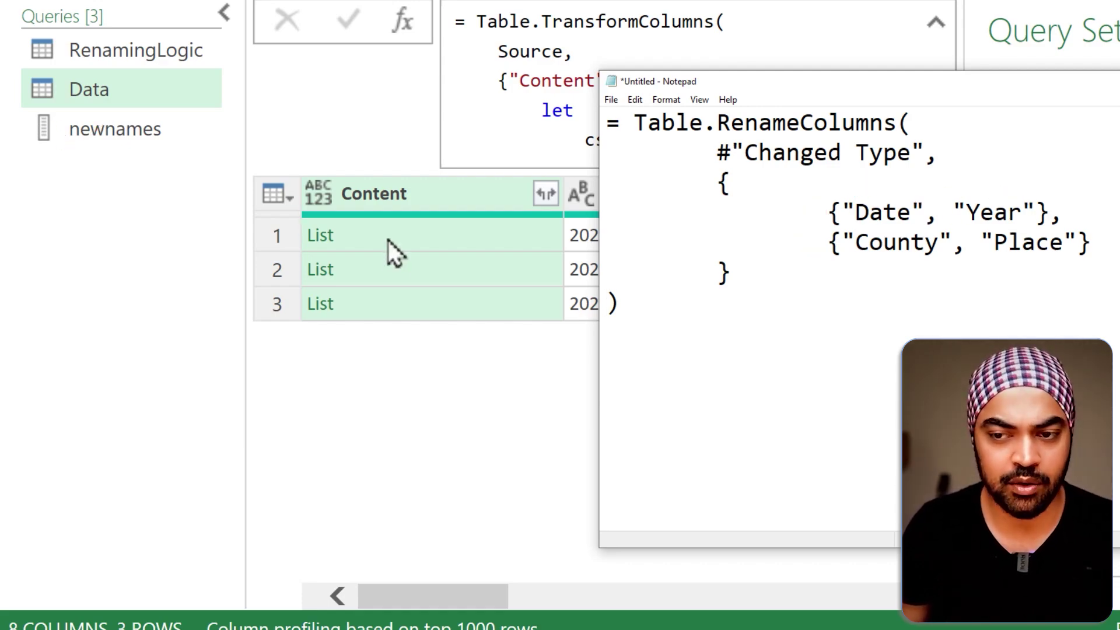
Drill into the Content list for 2021.csv and compare its nested lists with the outer and inner lists in Notepad's sample.
{"action": "left_click", "coordinate": [387, 239]}
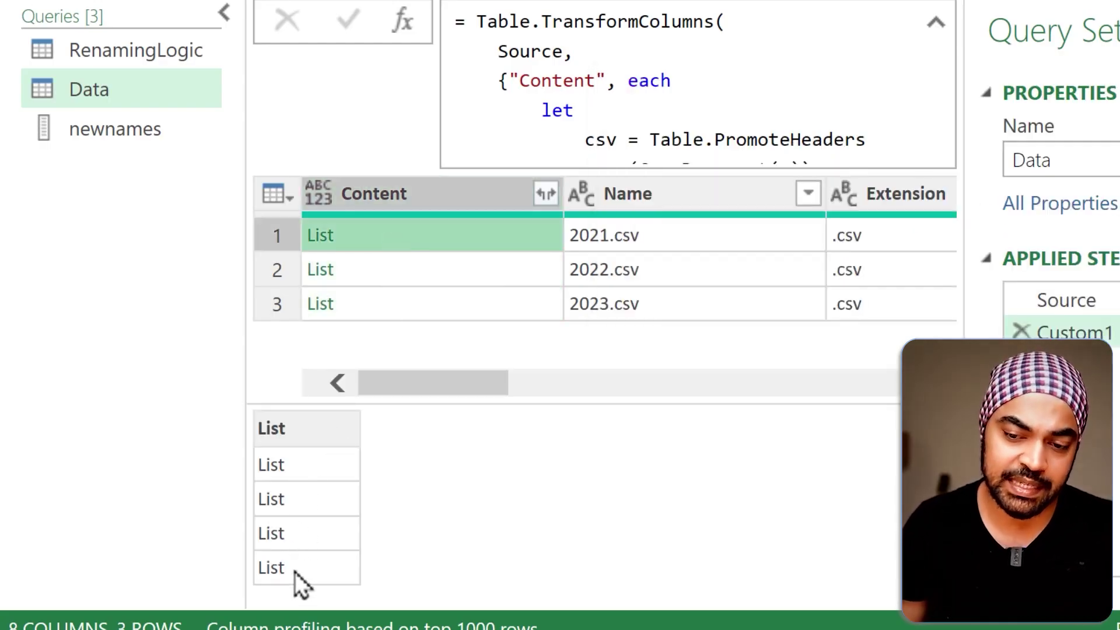
{"action": "left_click", "coordinate": [325, 237]}
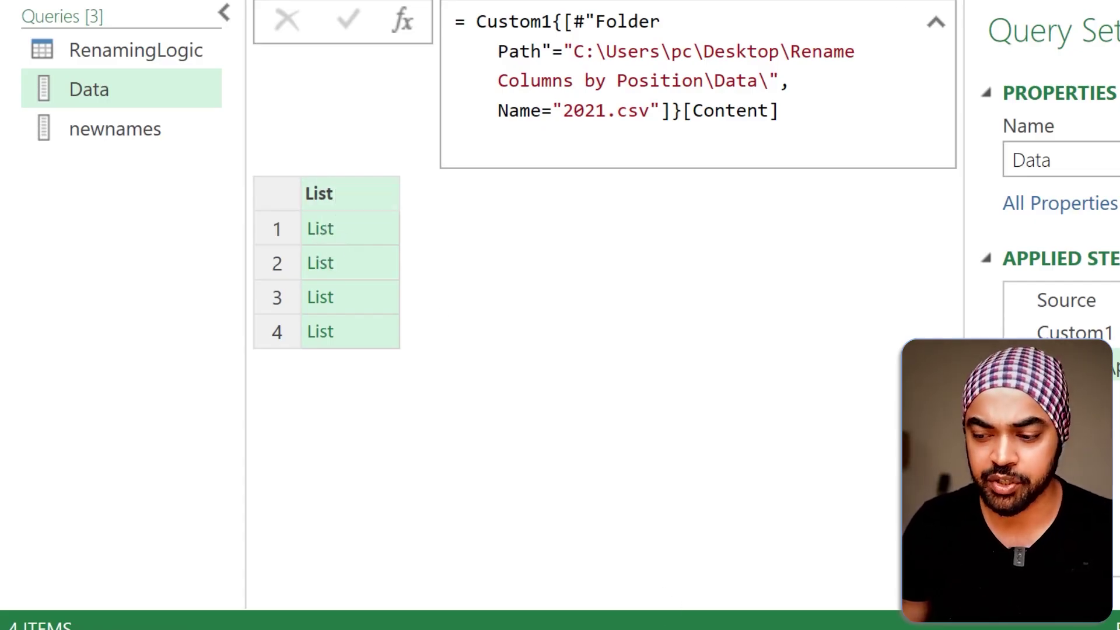
{"action": "key", "text": "alt+Tab"}
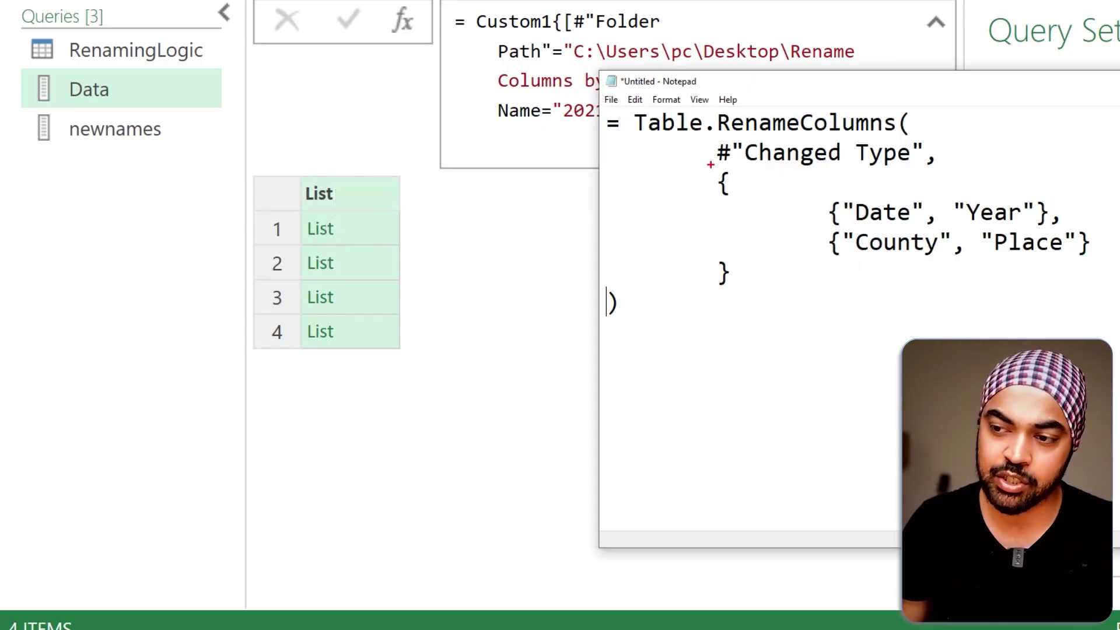
{"action": "left_click_drag", "start_coordinate": [710, 165], "coordinate": [733, 301]}
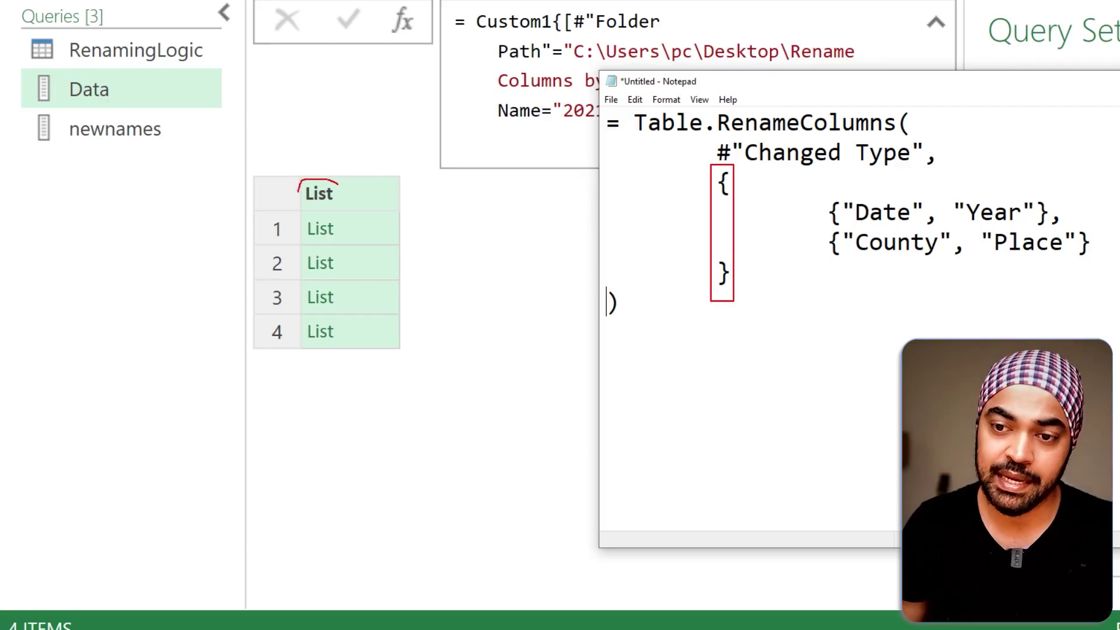
{"action": "left_click_drag", "start_coordinate": [299, 190], "coordinate": [407, 172]}
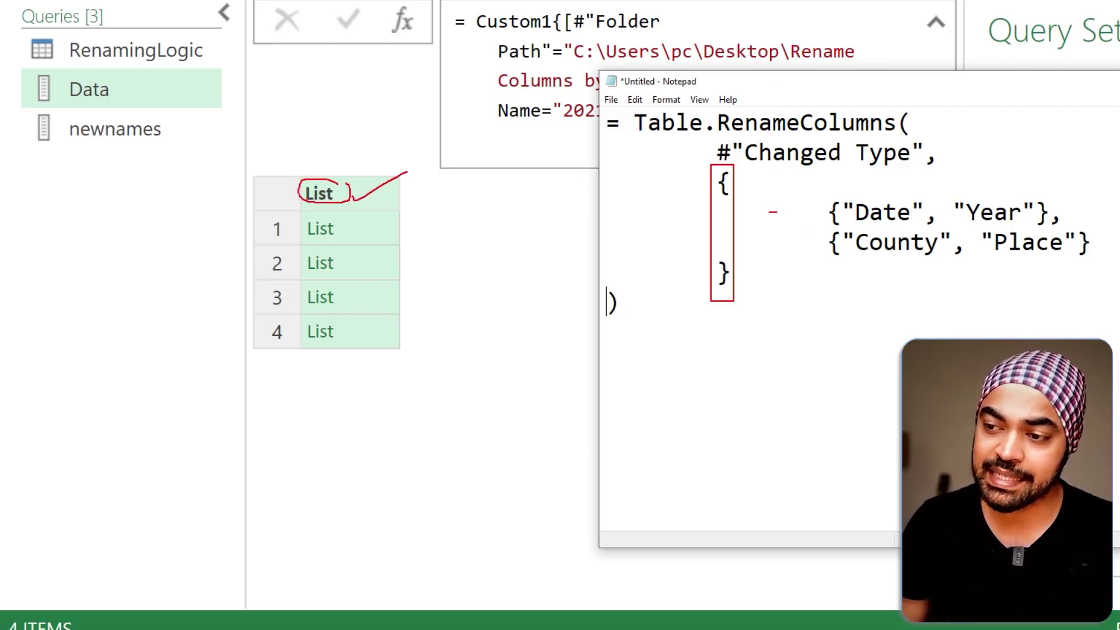
{"action": "left_click_drag", "start_coordinate": [803, 204], "coordinate": [811, 224]}
{"action": "left_click_drag", "start_coordinate": [788, 249], "coordinate": [825, 241]}
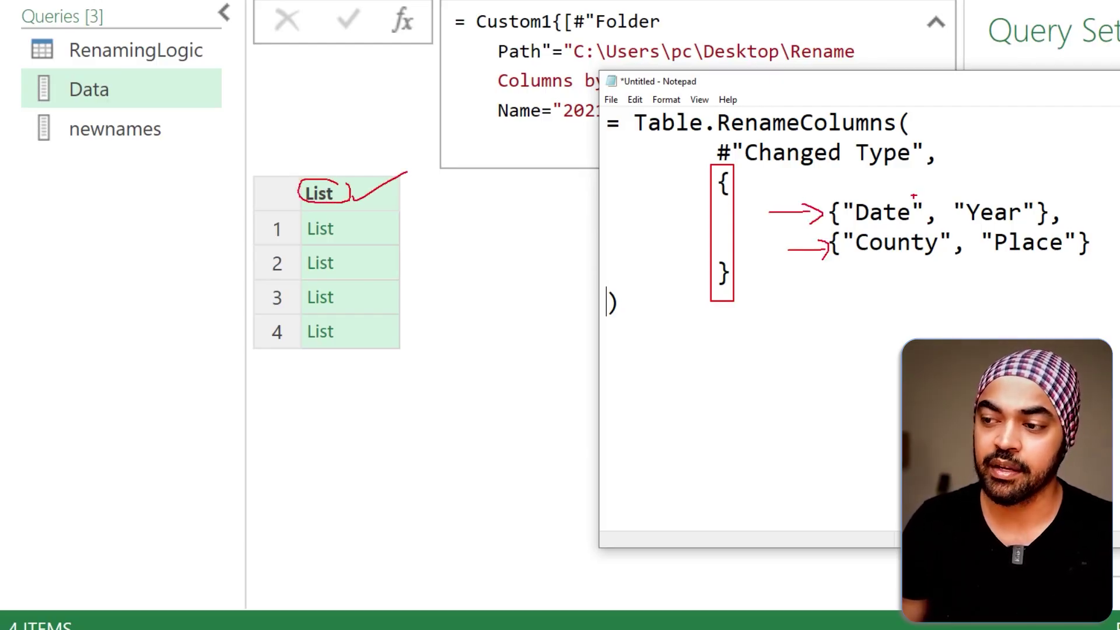
{"action": "left_click_drag", "start_coordinate": [996, 189], "coordinate": [1010, 183]}
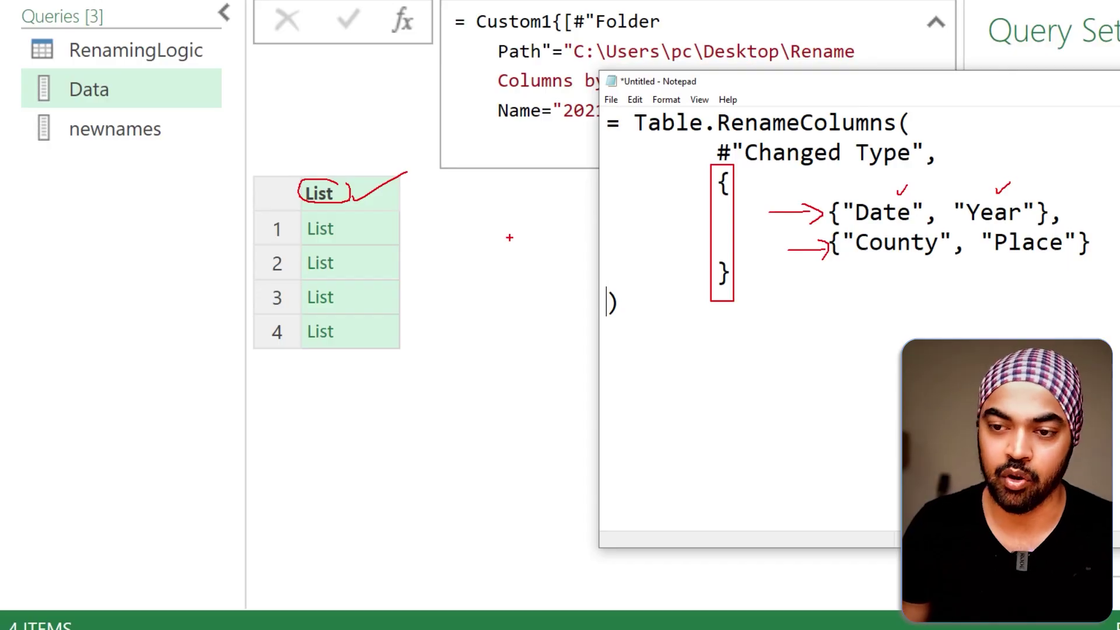
{"action": "key", "text": "Escape"}
Preview the old and new name pairs in the first three nested lists of 2021.csv, and return to the Custom1 step.
{"action": "left_click", "coordinate": [385, 233]}
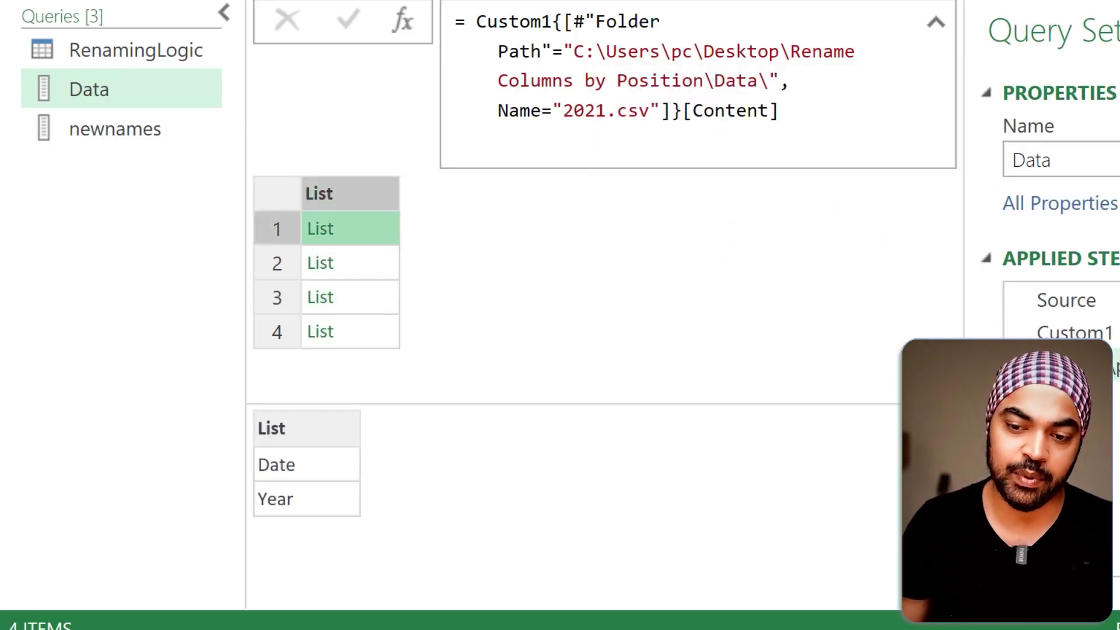
{"action": "left_click_drag", "start_coordinate": [305, 500], "coordinate": [391, 448]}
{"action": "key", "text": "Escape"}
{"action": "left_click", "coordinate": [372, 260]}
{"action": "left_click_drag", "start_coordinate": [375, 493], "coordinate": [420, 475]}
{"action": "key", "text": "Escape"}
{"action": "left_click", "coordinate": [355, 299]}
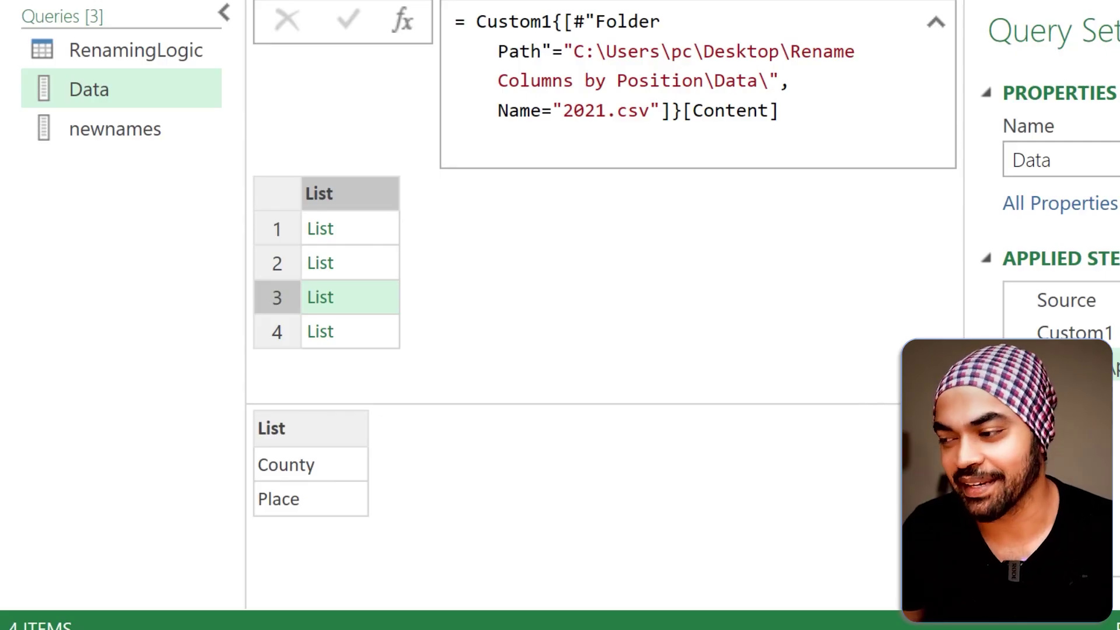
{"action": "left_click", "coordinate": [1073, 332]}
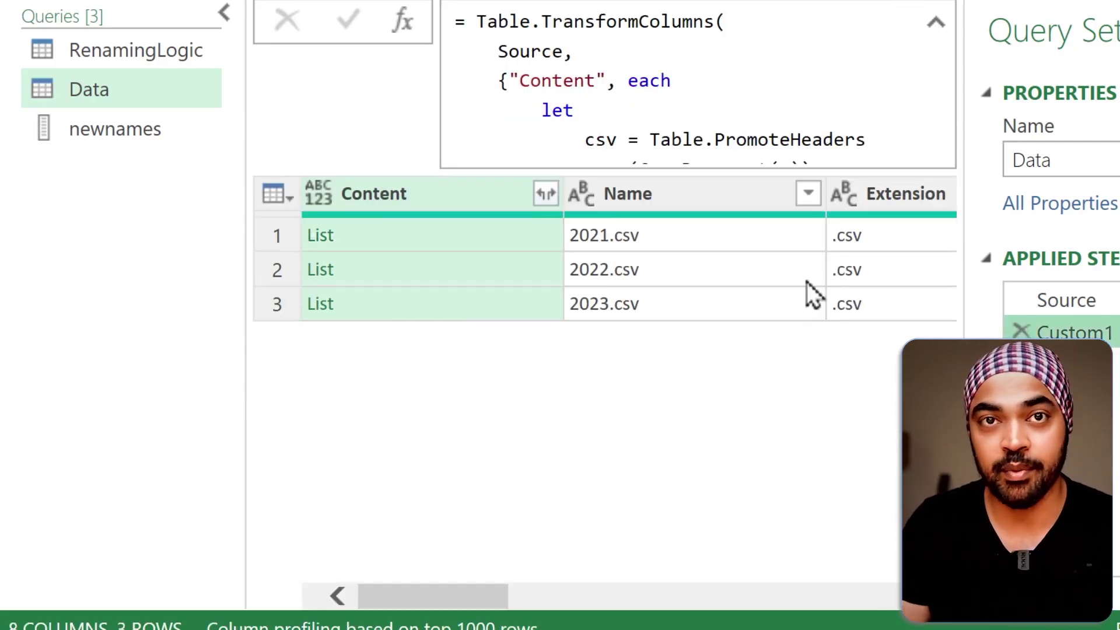
Reopen the Data query's Advanced Editor, add a comma after List.Zip({cols, newnames}), and insert a new line above the nested in.
{"action": "left_click", "coordinate": [231, 26]}
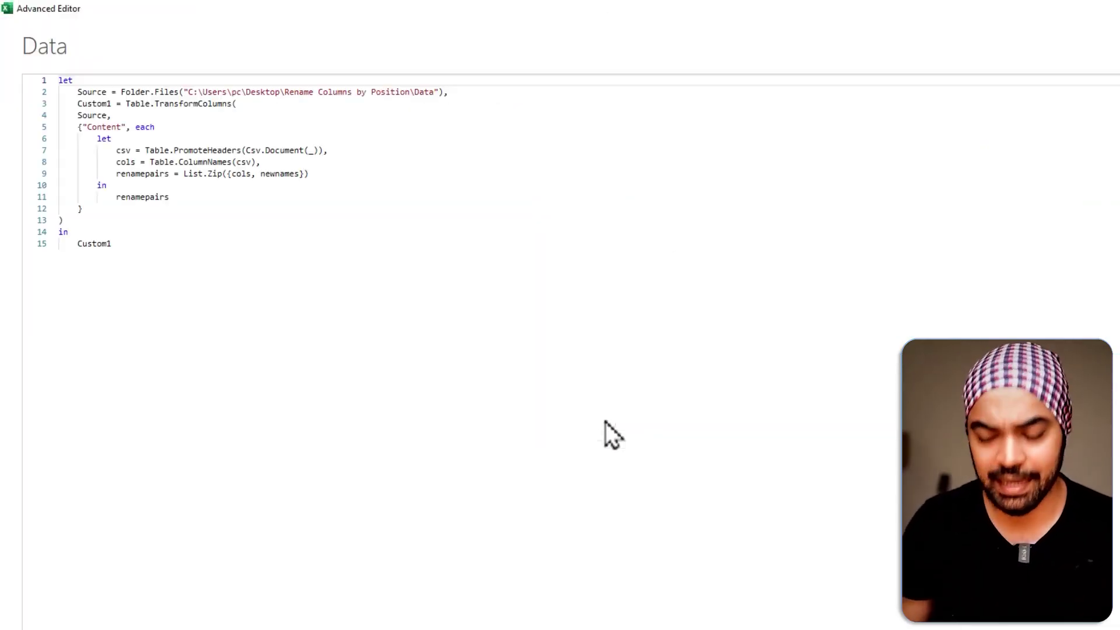
{"action": "scroll", "coordinate": [604, 422], "scroll_direction": "up", "scroll_amount": 5}
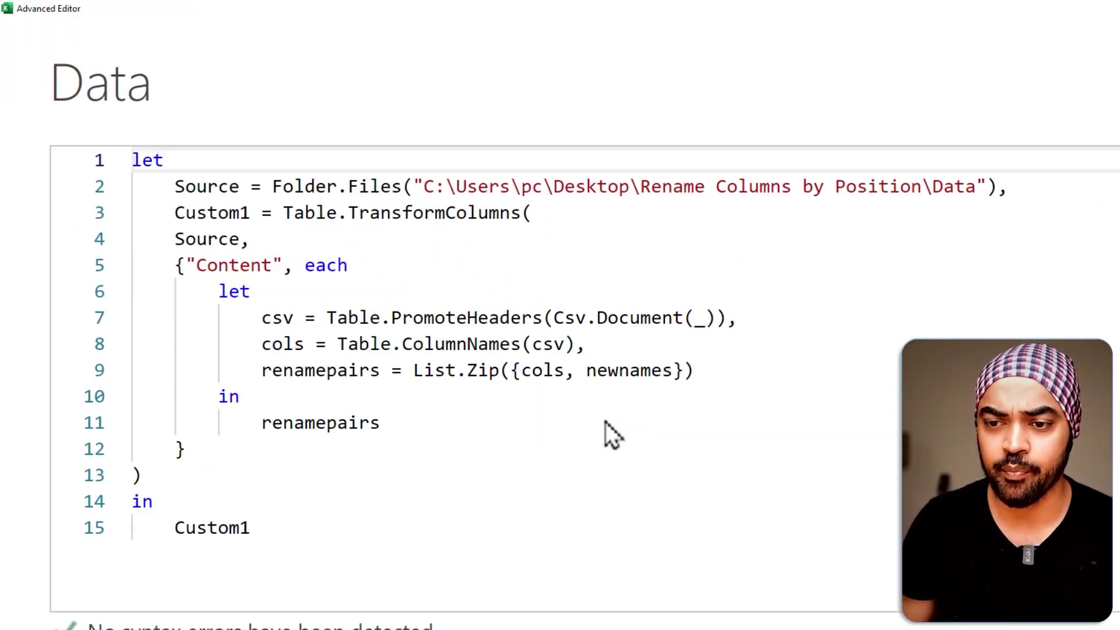
{"action": "left_click", "coordinate": [756, 367]}
{"action": "type", "text": ","}
{"action": "key", "text": "Return"}
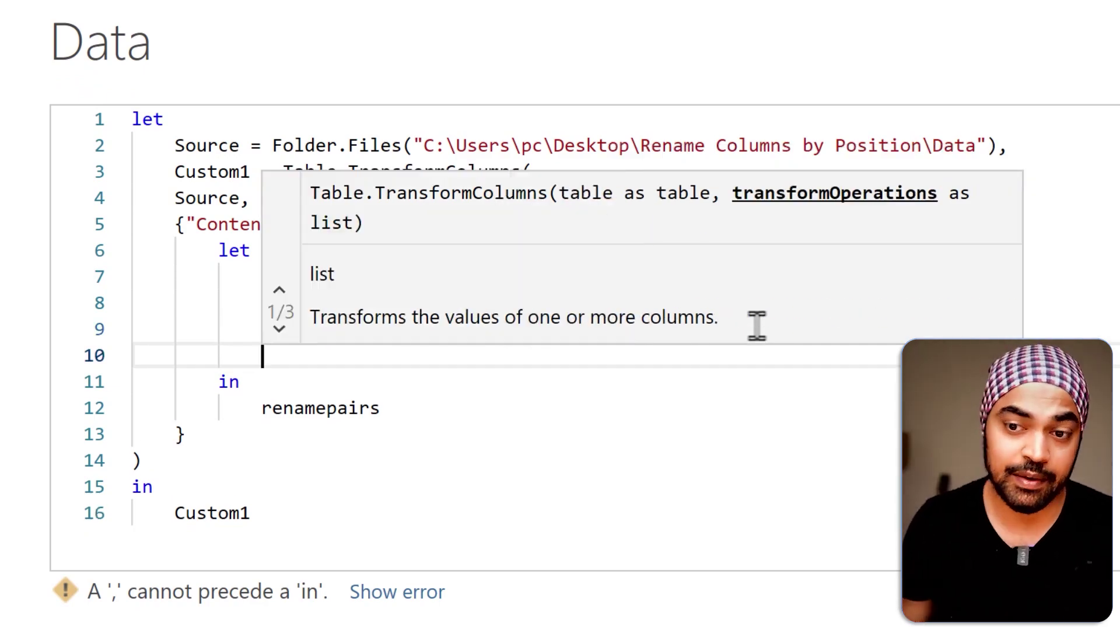
{"action": "key", "text": "Escape"}
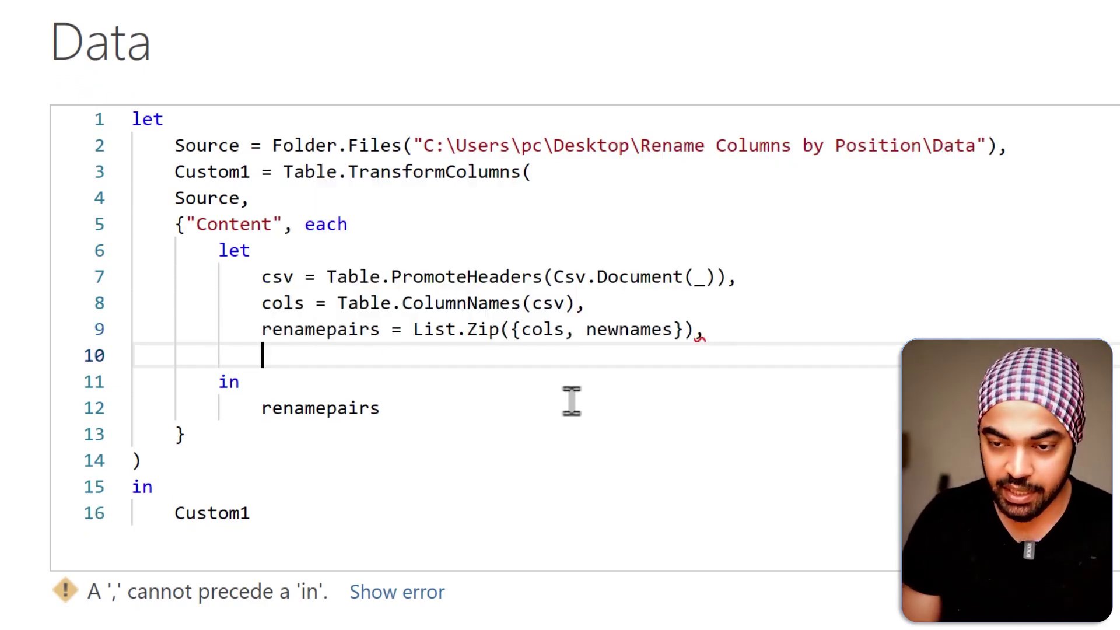